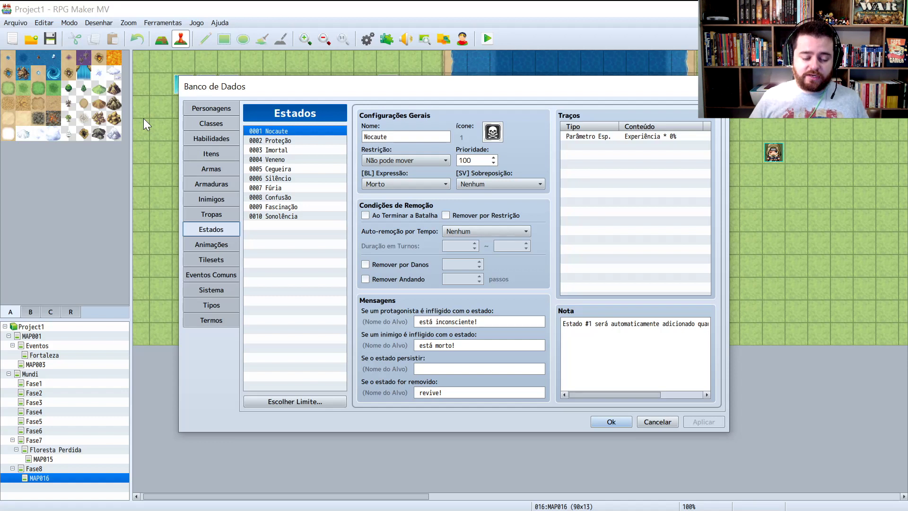
# Step: Raise the maximum number of states in the database to 11
pyautogui.click(303, 402)
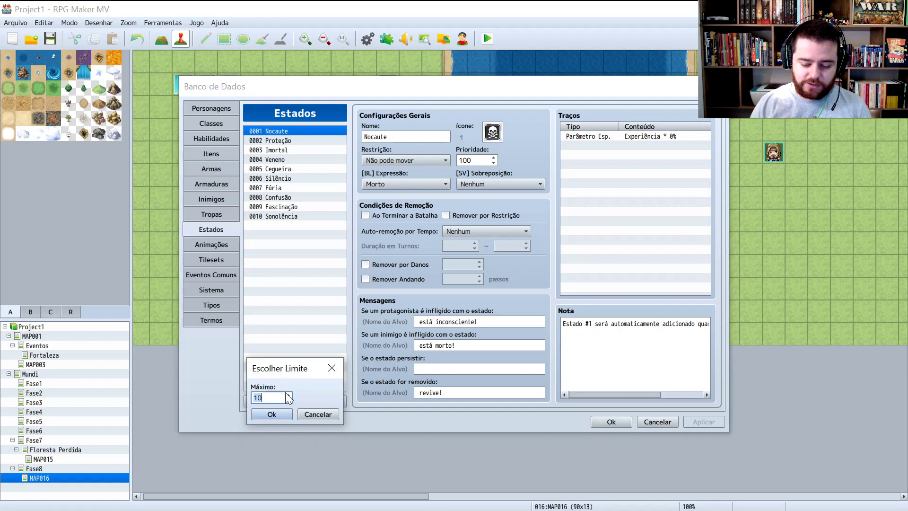
pyautogui.click(288, 395)
pyautogui.press('Return')
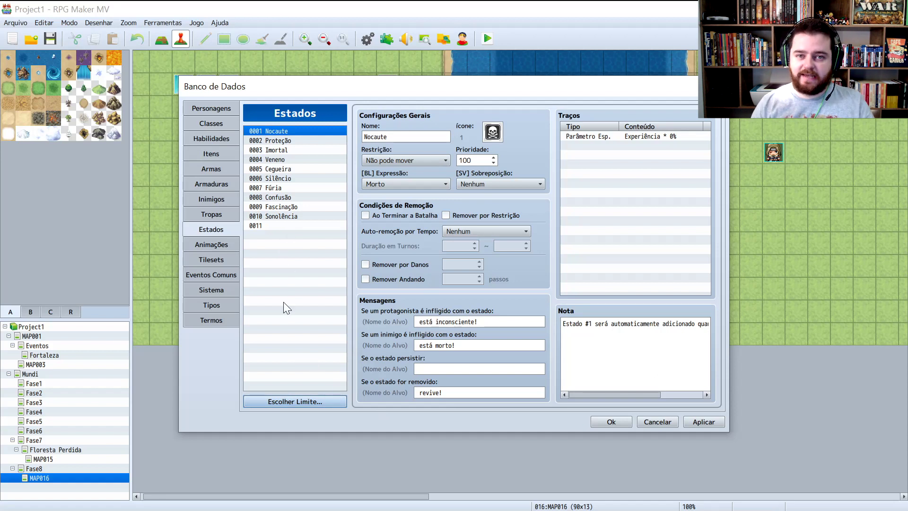
# Step: Name the empty state 0011 "Veneno Tóxico"
pyautogui.click(296, 227)
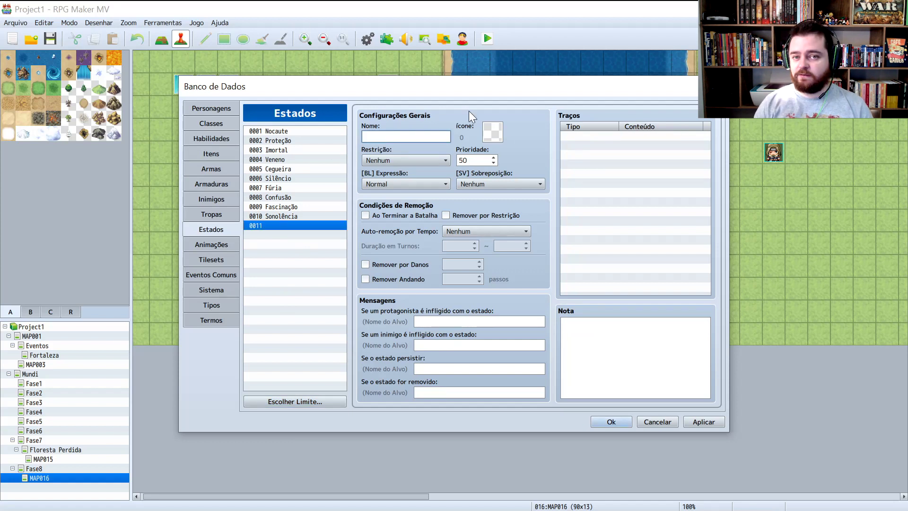
pyautogui.write('Venen')
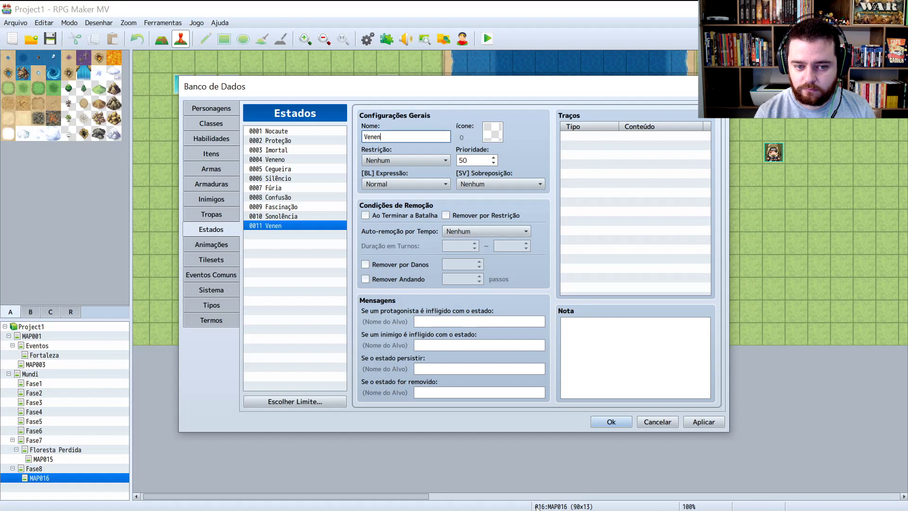
pyautogui.write('o Tóxico')
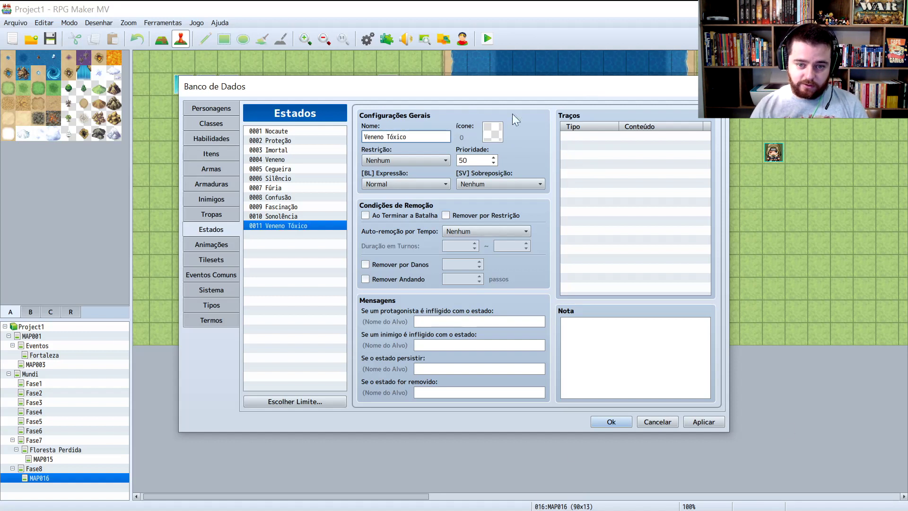
# Step: Assign the purple swirl icon number 26 to the Veneno Tóxico state
pyautogui.doubleClick(490, 134)
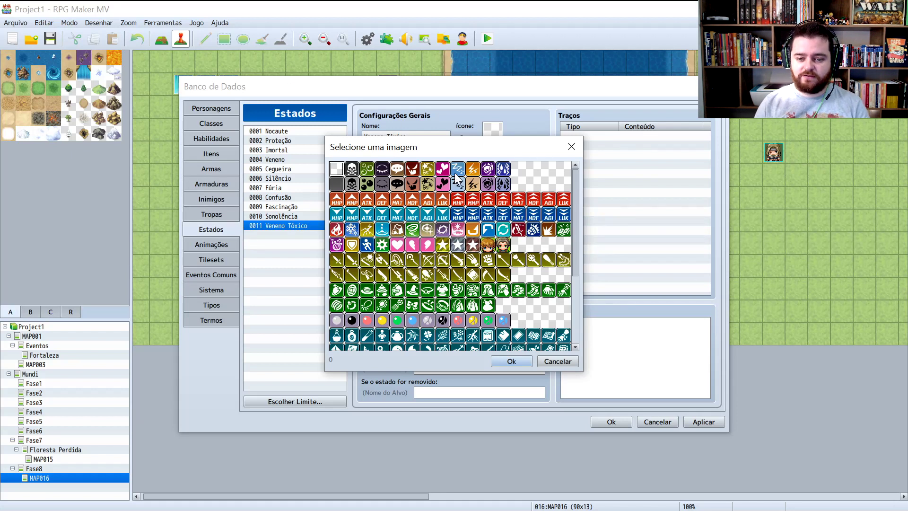
pyautogui.click(572, 146)
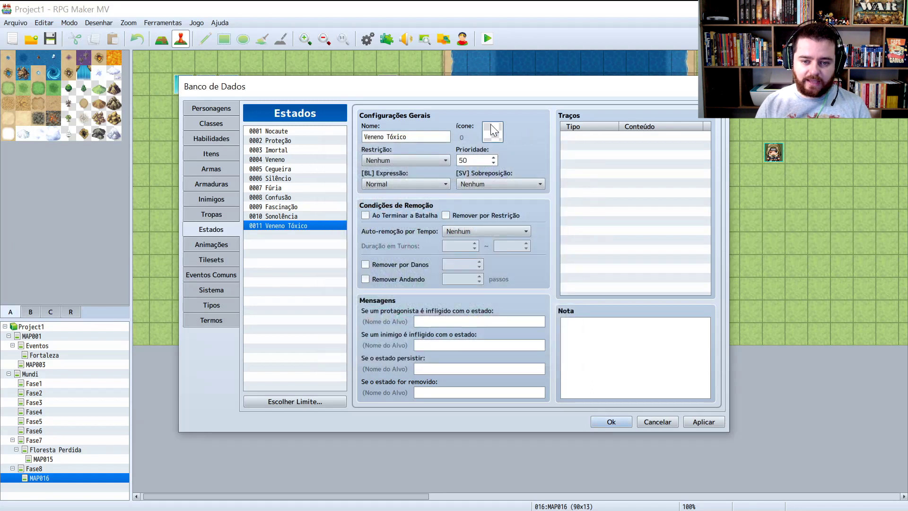
pyautogui.click(492, 130)
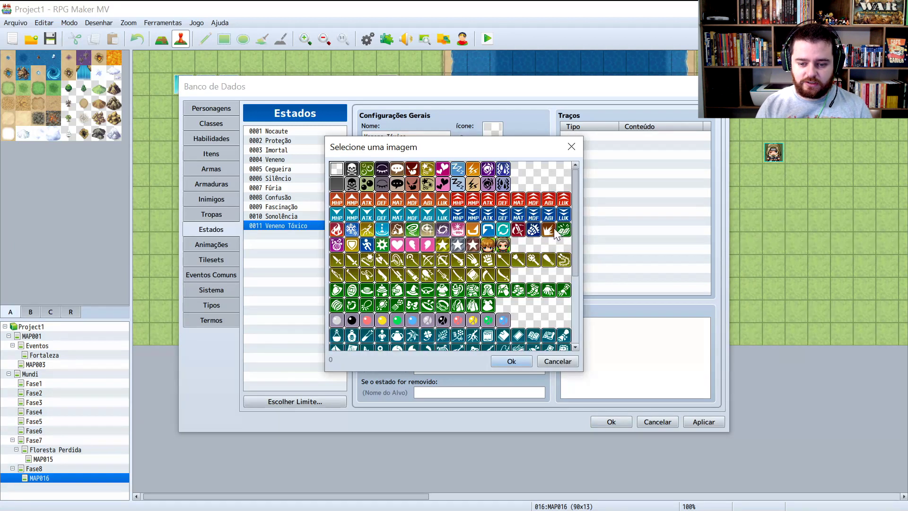
pyautogui.doubleClick(488, 184)
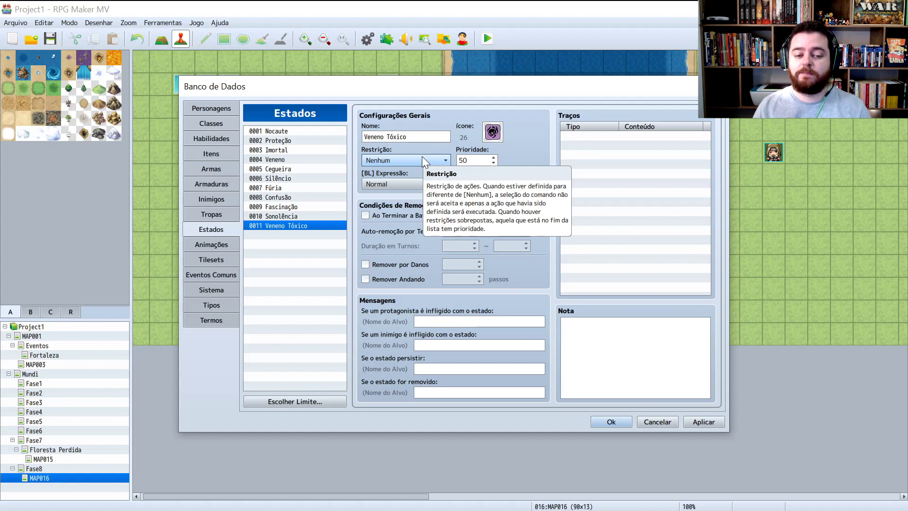
# Step: Set the restriction of the Veneno Tóxico state to "Não pode mover"
pyautogui.click(422, 160)
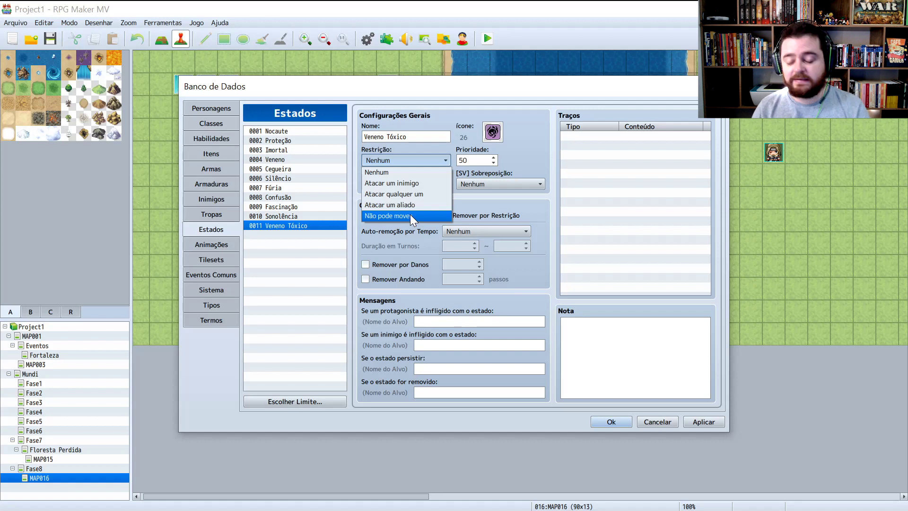
pyautogui.click(527, 153)
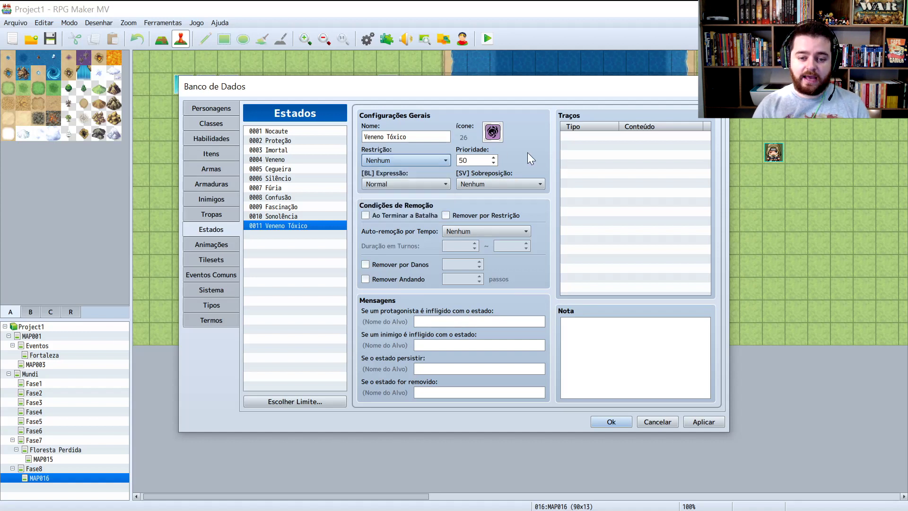
pyautogui.press('Tab')
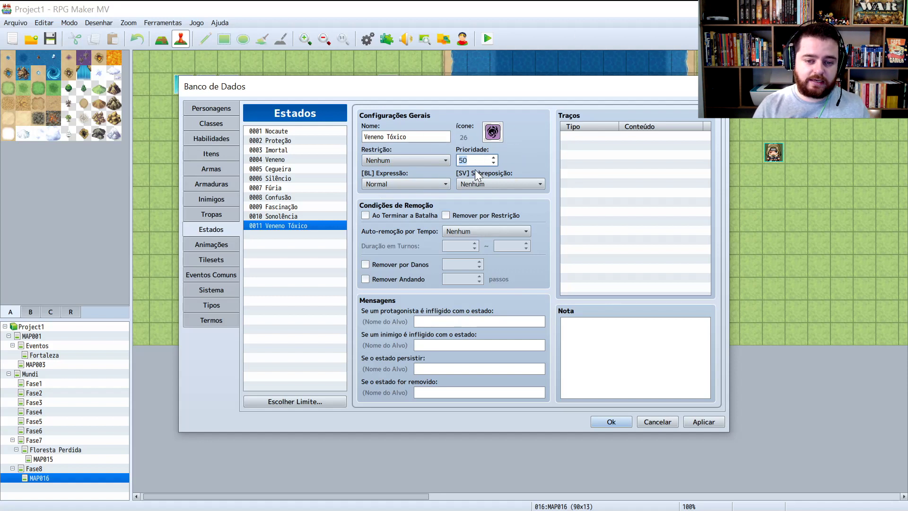
pyautogui.click(437, 161)
pyautogui.click(427, 214)
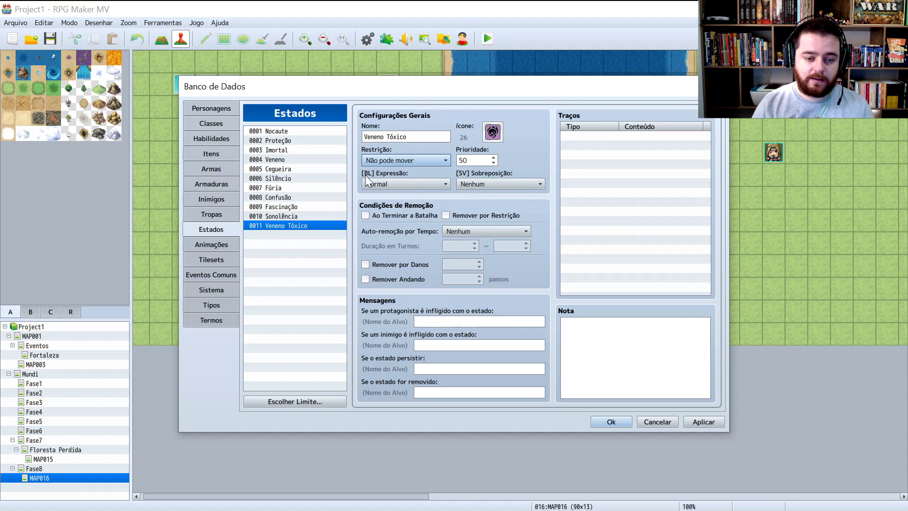
# Step: Examine the side-view battler sprite sheet of the character Haroldo, and return to the Veneno Tóxico state
pyautogui.click(403, 182)
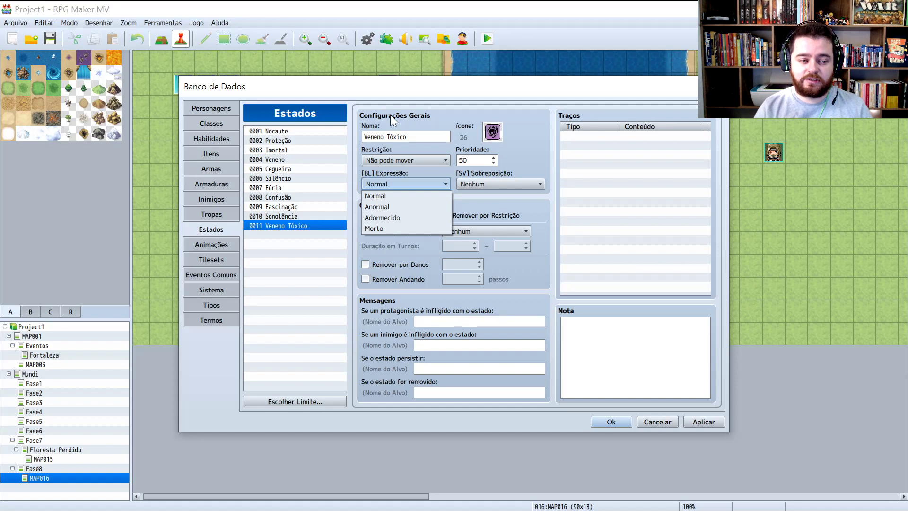
pyautogui.click(226, 121)
pyautogui.click(226, 112)
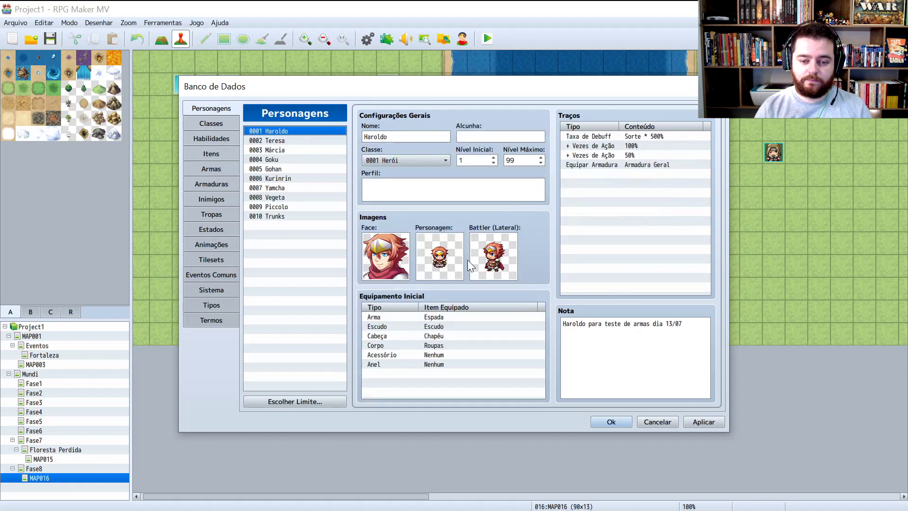
pyautogui.doubleClick(492, 258)
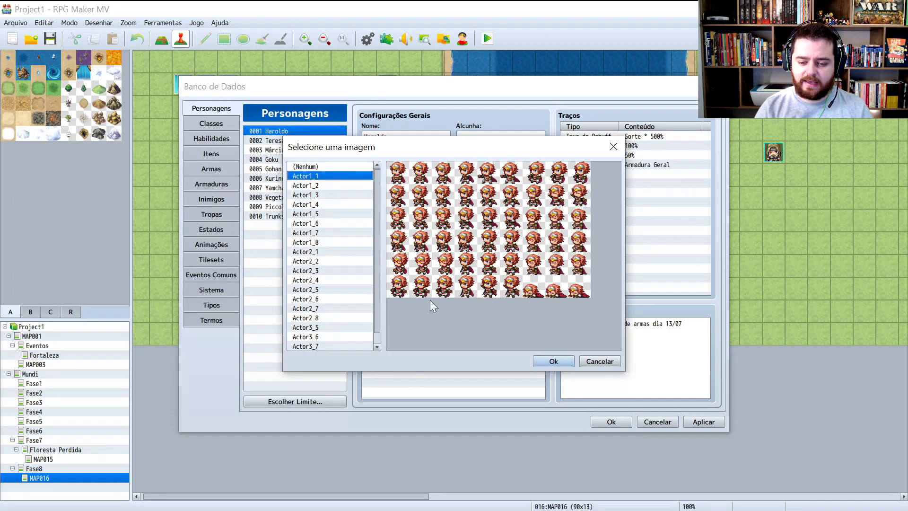
pyautogui.click(611, 361)
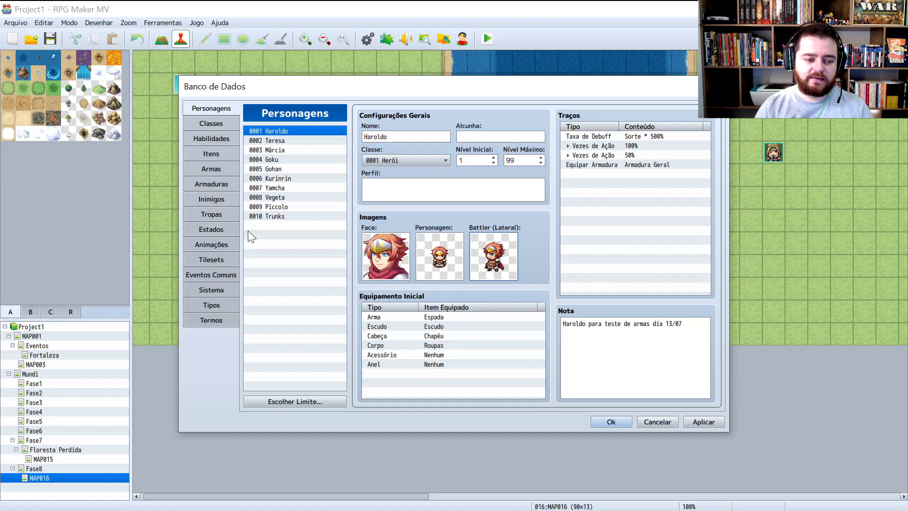
pyautogui.click(209, 245)
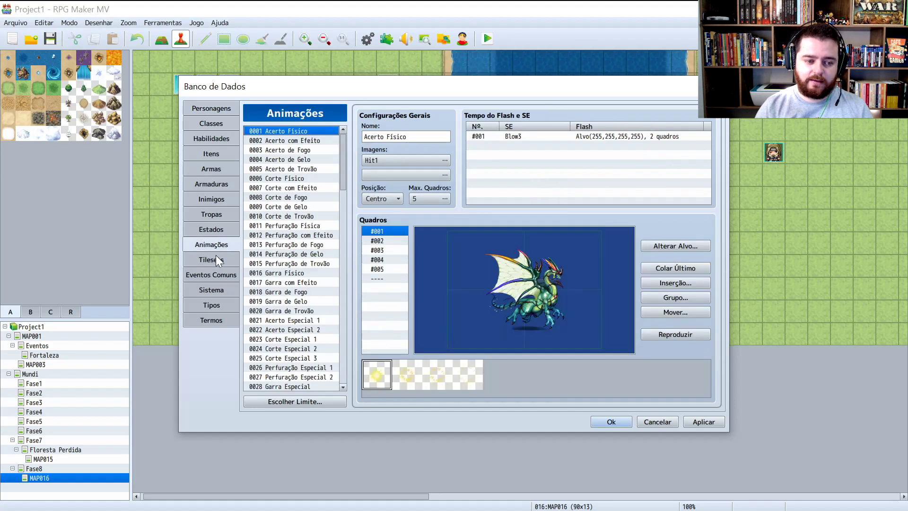
pyautogui.click(206, 229)
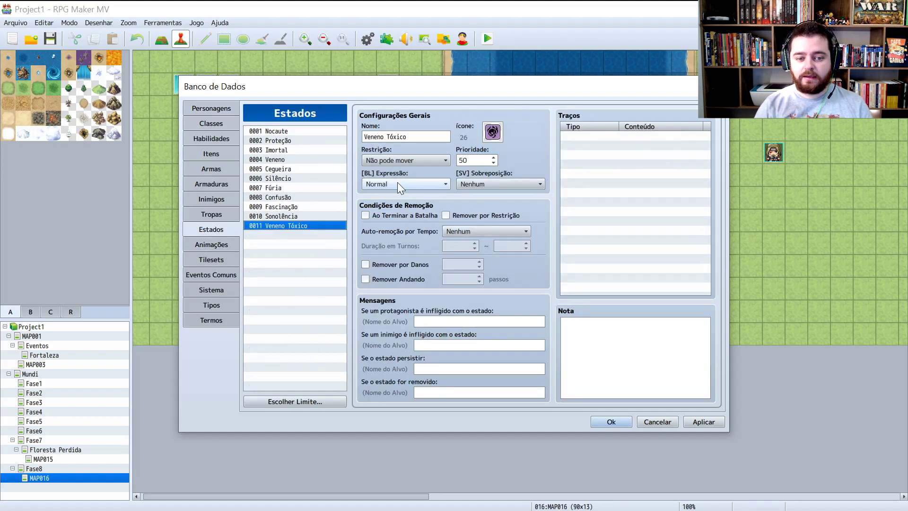
# Step: Set the [BL] Expressão of the Veneno Tóxico state to Anormal
pyautogui.scroll(-9, 527, 183)
pyautogui.click(399, 180)
pyautogui.click(397, 202)
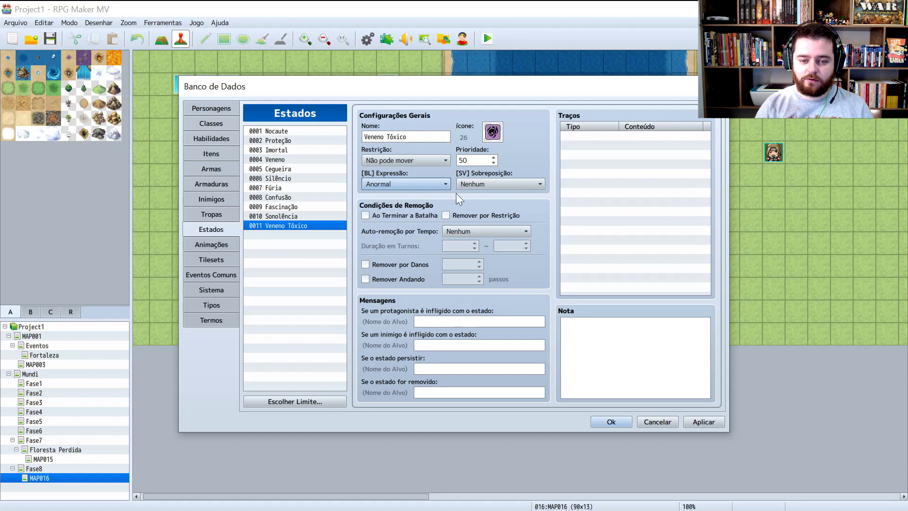
# Step: Switch to File Explorer, open States from the project's img/system folder to examine the overlay animations, and return to RPG Maker MV
pyautogui.click(469, 187)
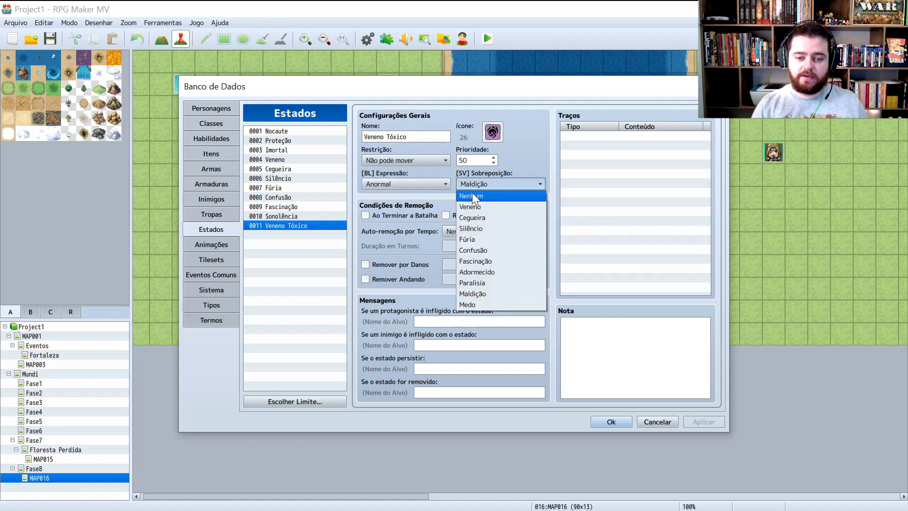
pyautogui.hotkey('alt', 'Tab')
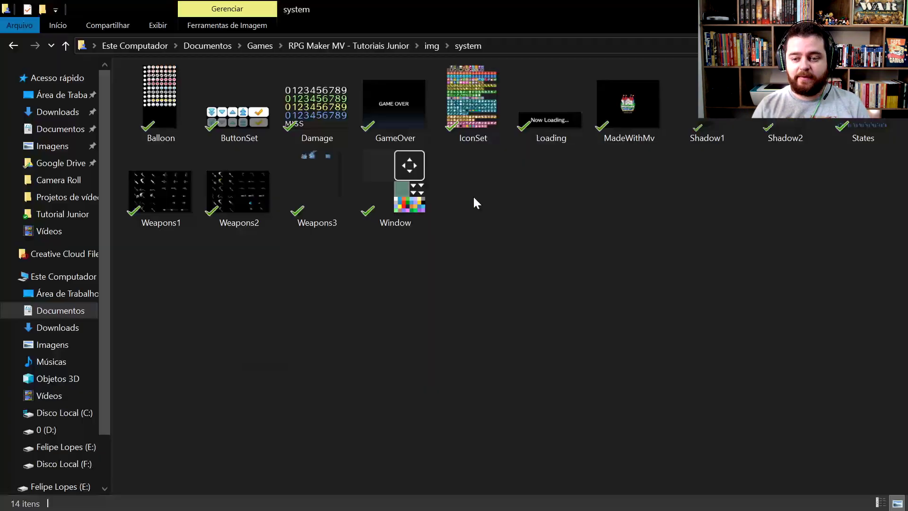
pyautogui.click(863, 133)
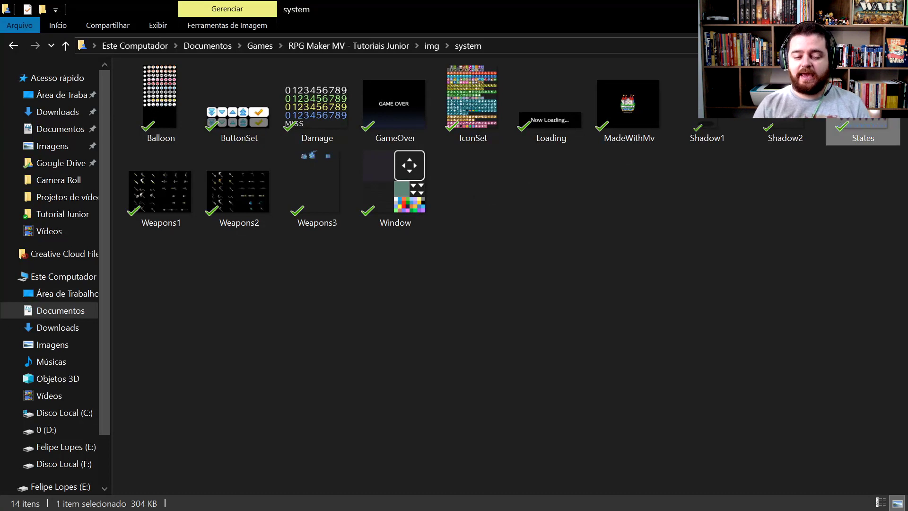
pyautogui.press('Return')
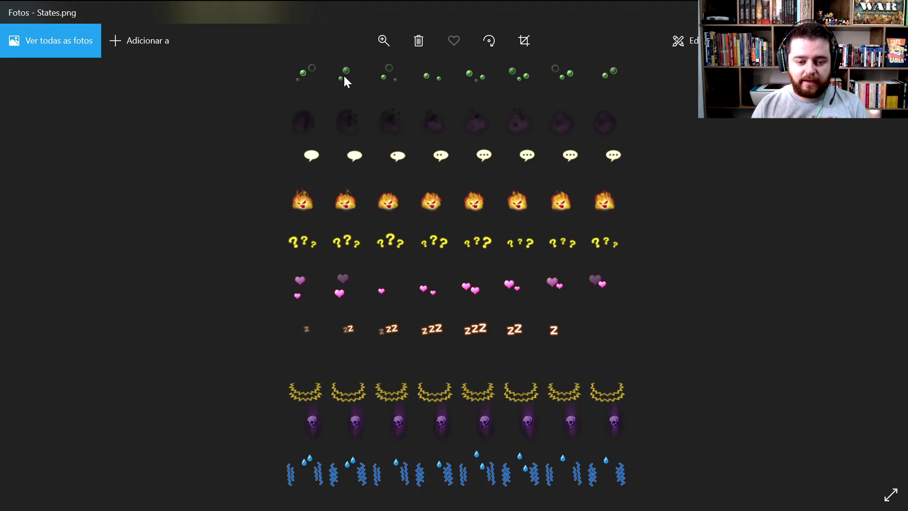
pyautogui.hotkey('alt', 'Tab')
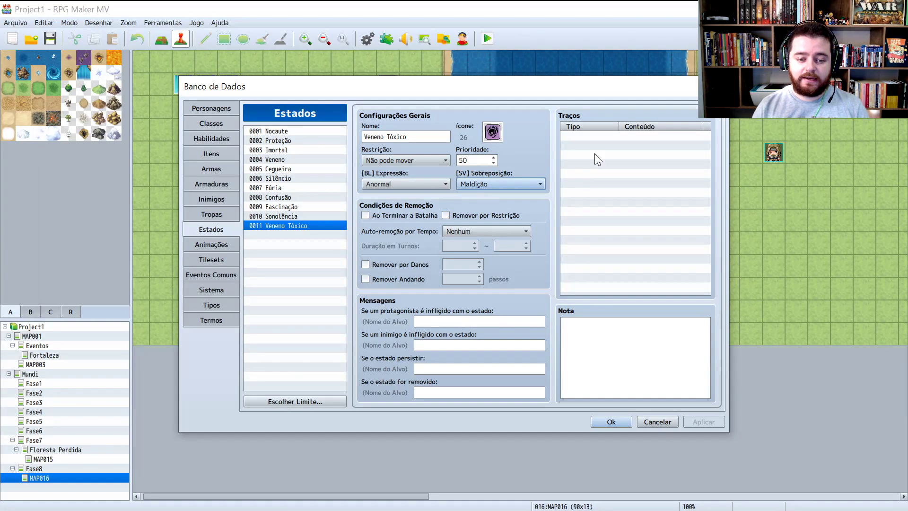
# Step: Try the Veneno and Confusão options for the state's [SV] Sobreposição
pyautogui.click(500, 182)
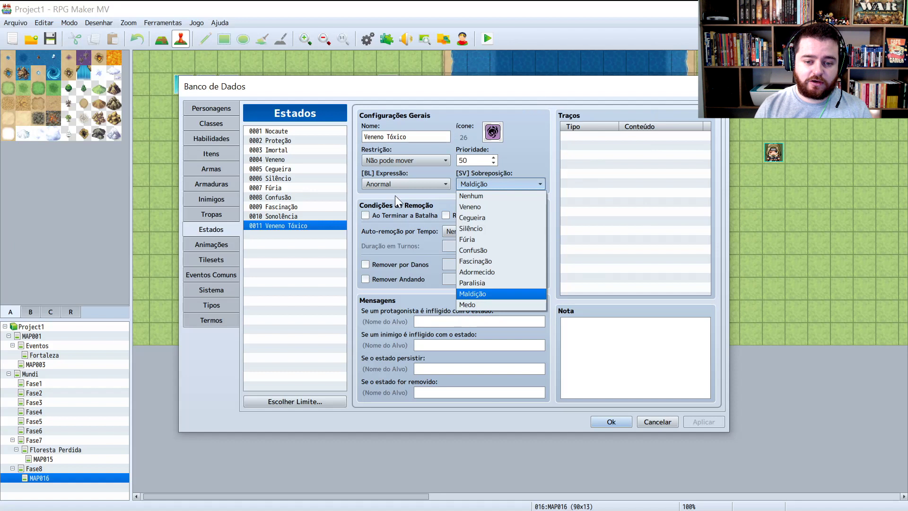
pyautogui.click(522, 207)
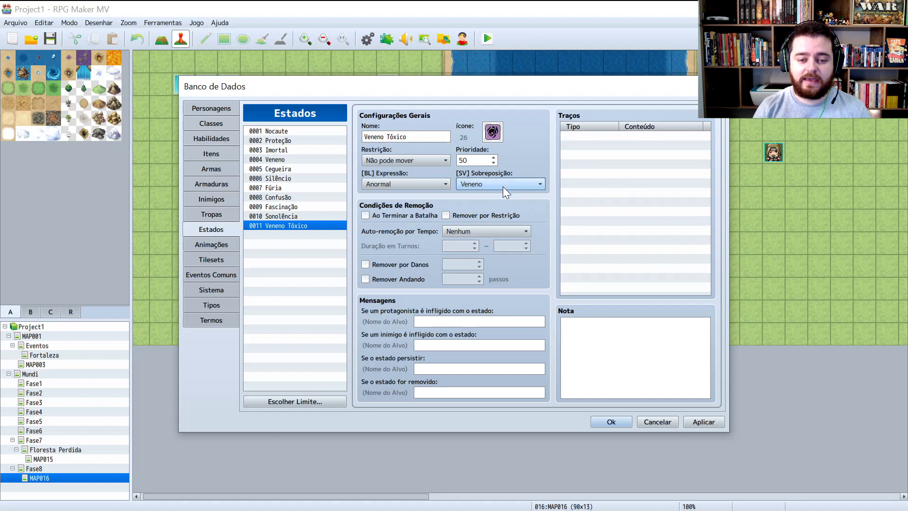
pyautogui.click(504, 187)
pyautogui.click(479, 249)
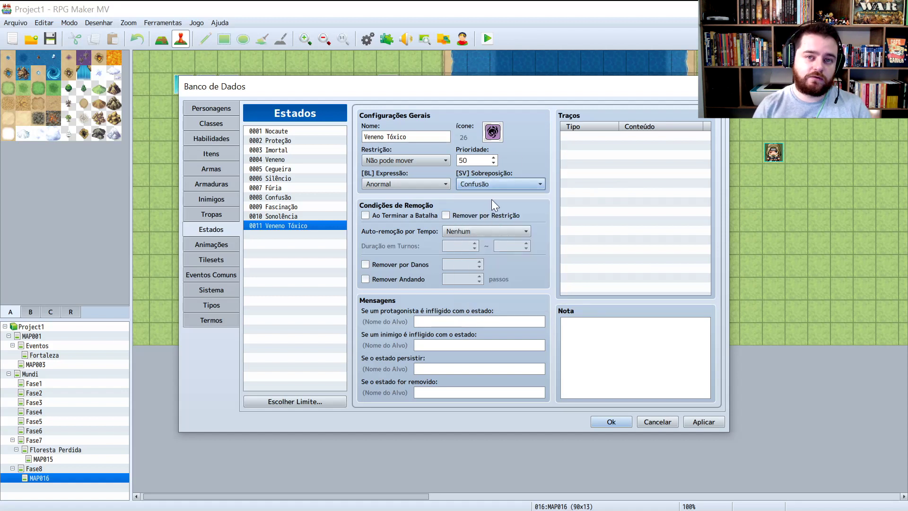
# Step: Check the overlay animations in States.png again in Photos, and set the state's [SV] Sobreposição to Nenhum in RPG Maker MV
pyautogui.hotkey('alt', 'Tab')
pyautogui.hotkey('alt', 'Tab')
pyautogui.hotkey('alt', 'Tab')
pyautogui.press('Tab')
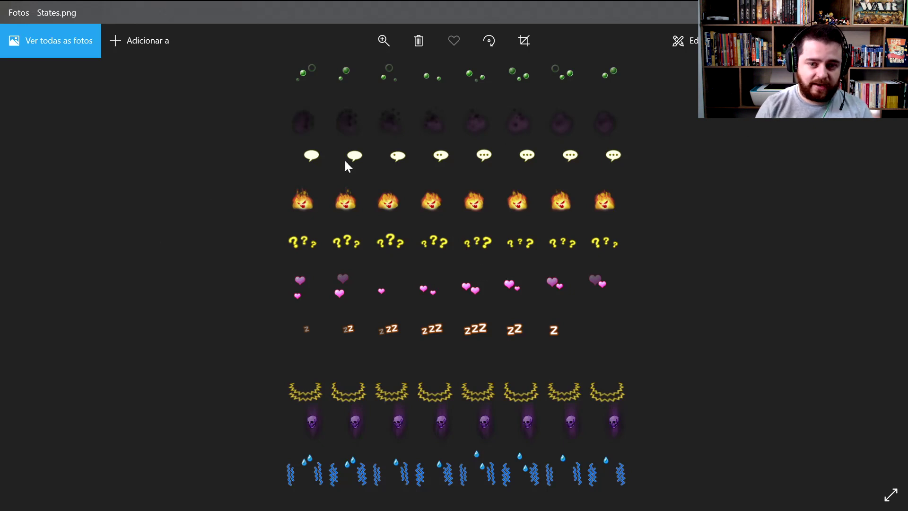
pyautogui.hotkey('alt', 'Tab')
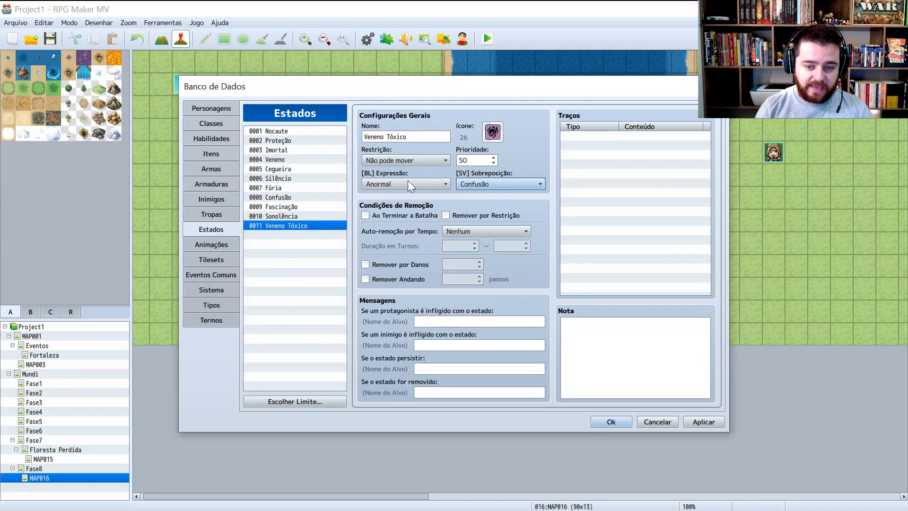
pyautogui.click(478, 183)
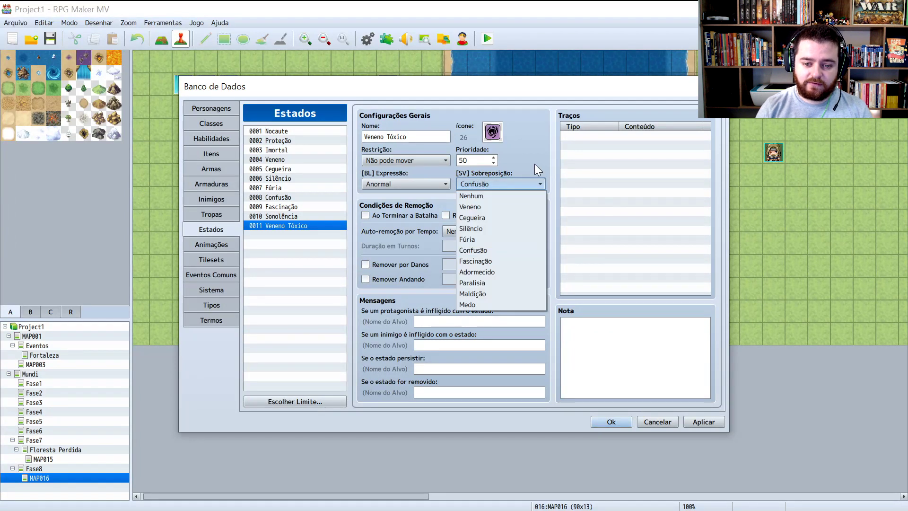
pyautogui.click(478, 196)
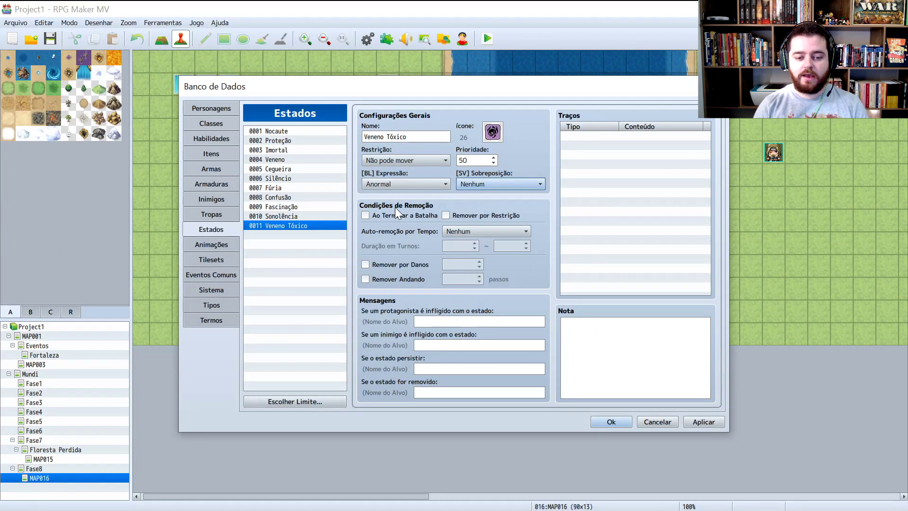
# Step: Enable the removal conditions "Ao Terminar a Batalha" and "Remover por Restrição" for the Veneno Tóxico state
pyautogui.click(368, 216)
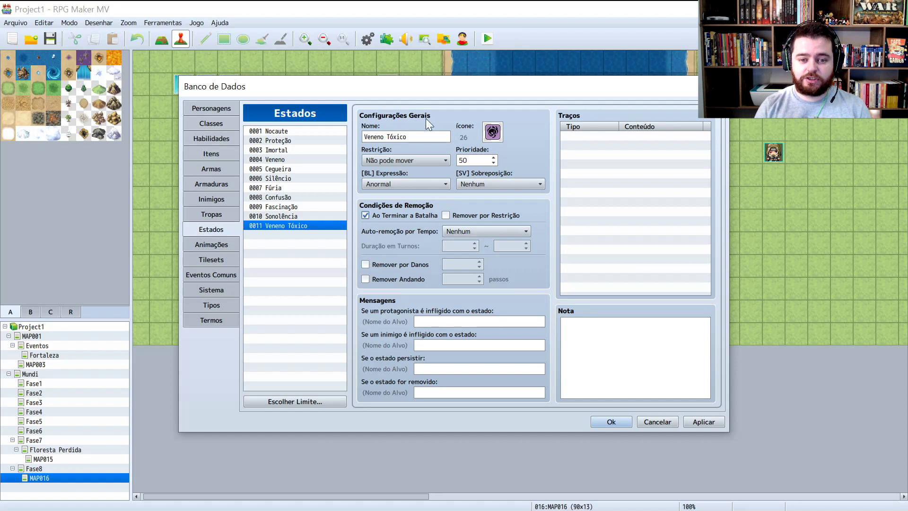
pyautogui.click(476, 161)
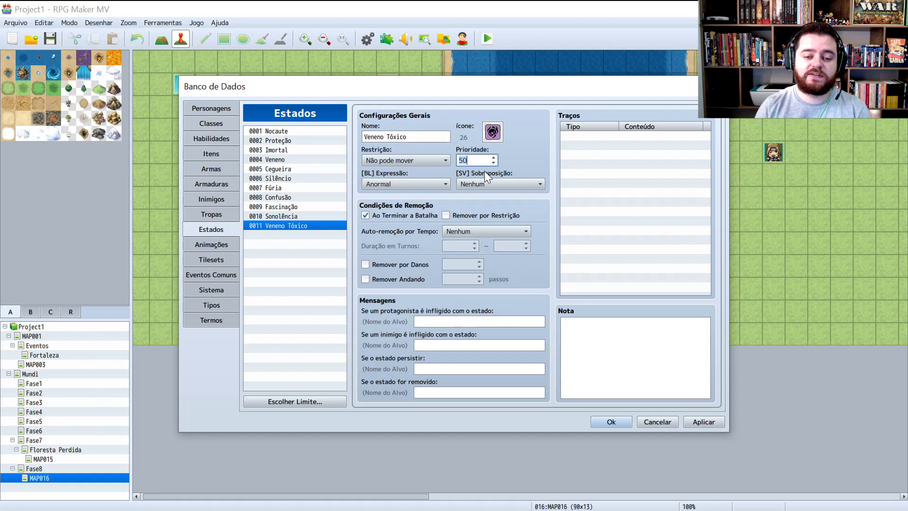
pyautogui.click(466, 217)
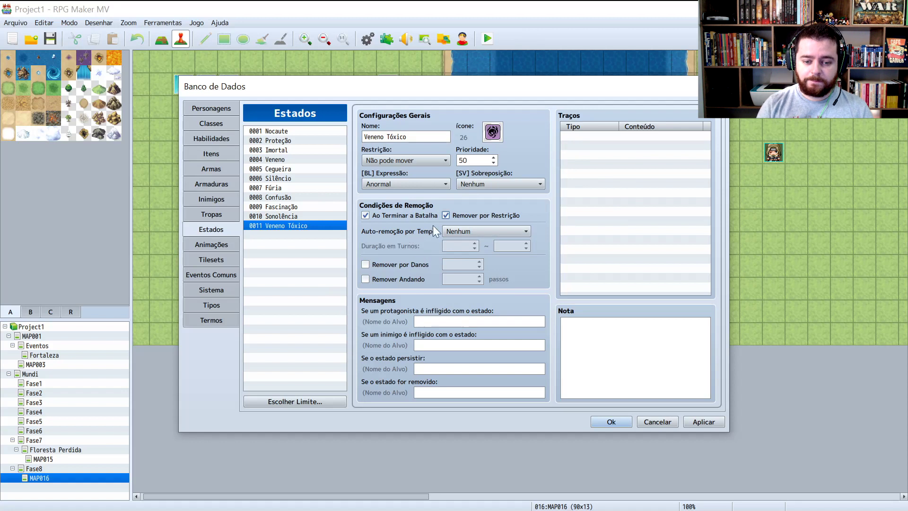
# Step: Try Fim da Ação for the Veneno Tóxico state's Auto-remoção por Tempo, and set it to Fim do Turno
pyautogui.click(491, 229)
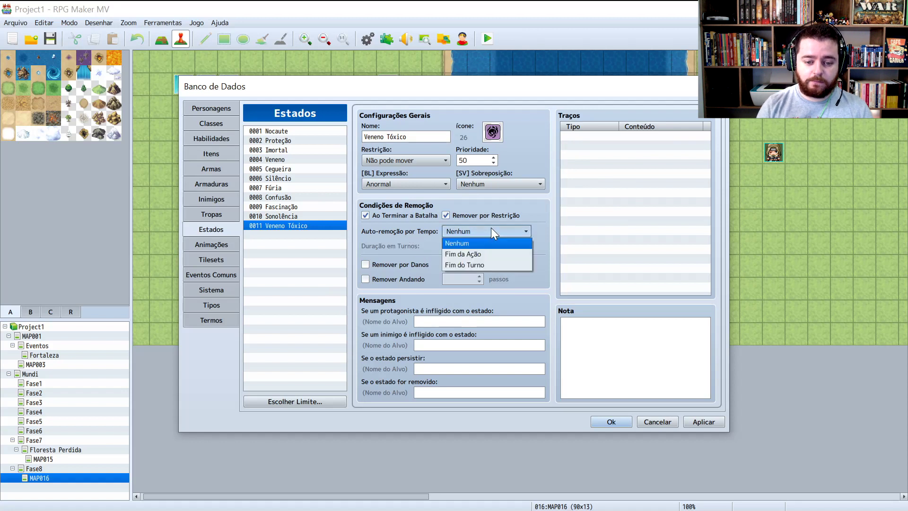
pyautogui.click(473, 255)
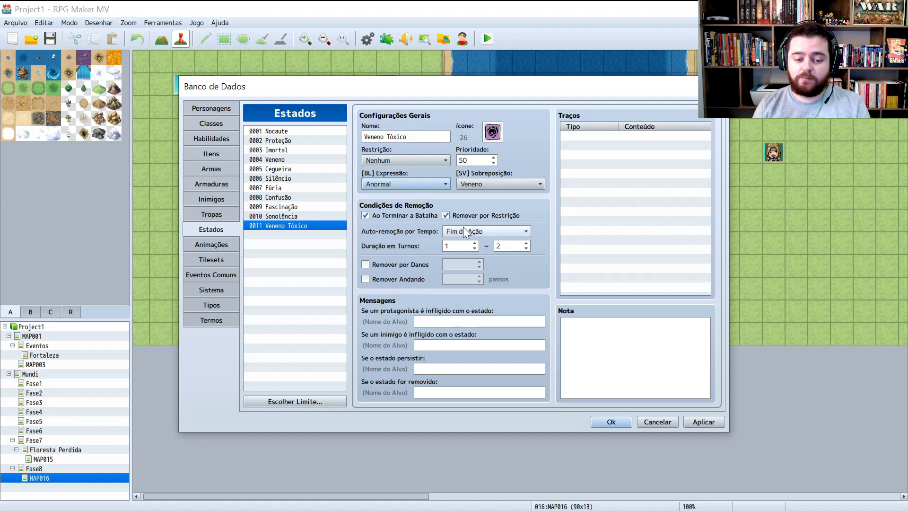
pyautogui.click(447, 246)
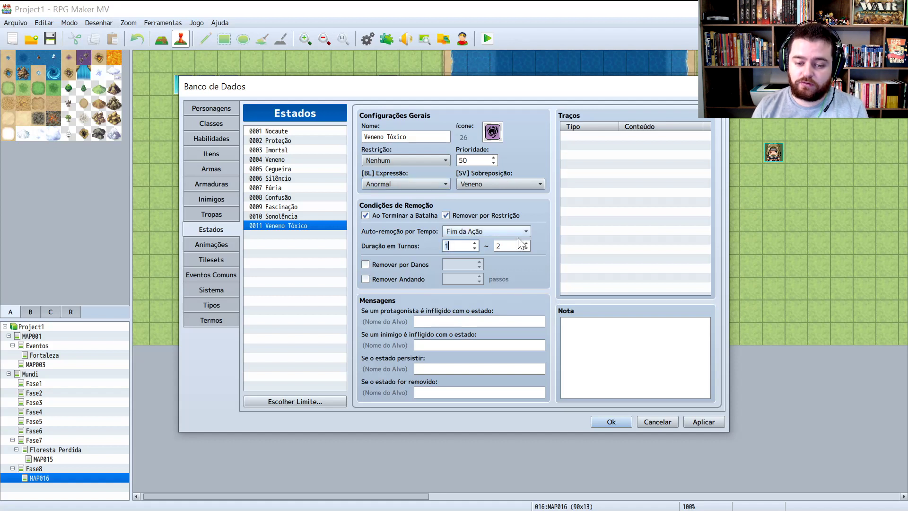
pyautogui.click(498, 246)
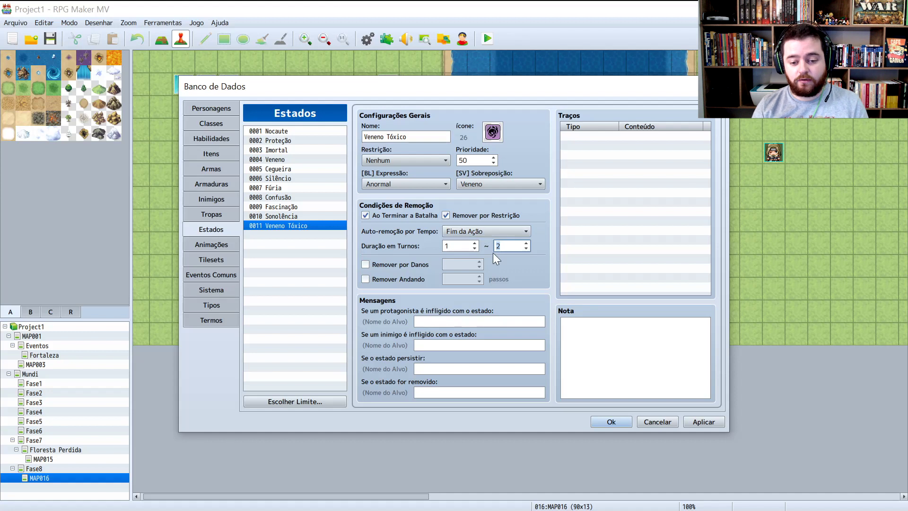
pyautogui.click(473, 245)
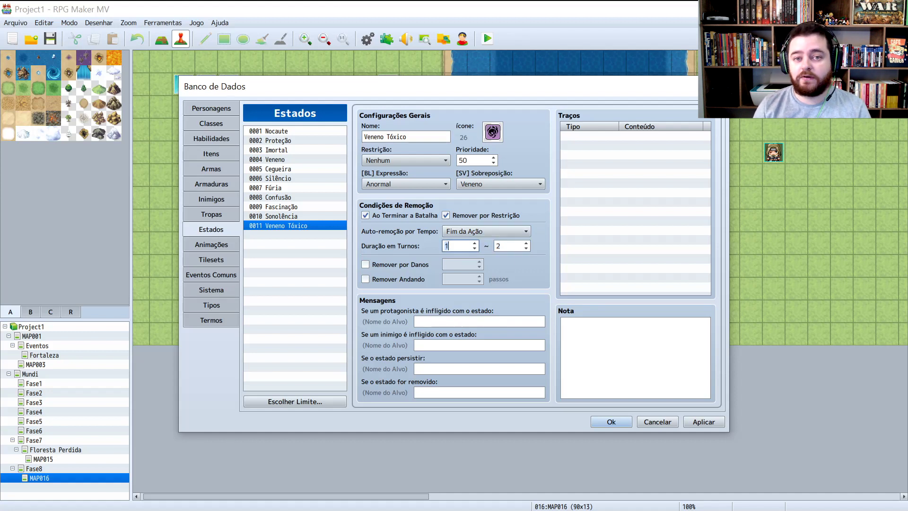
pyautogui.click(495, 232)
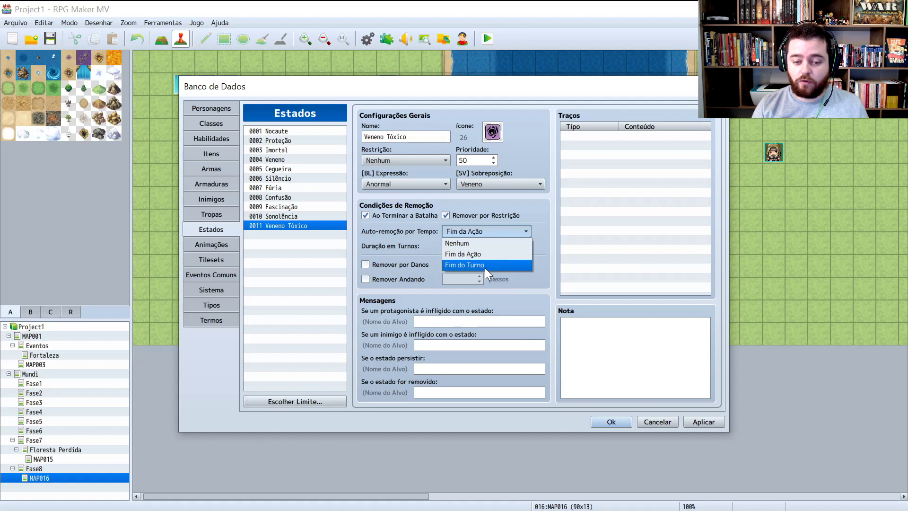
pyautogui.click(485, 266)
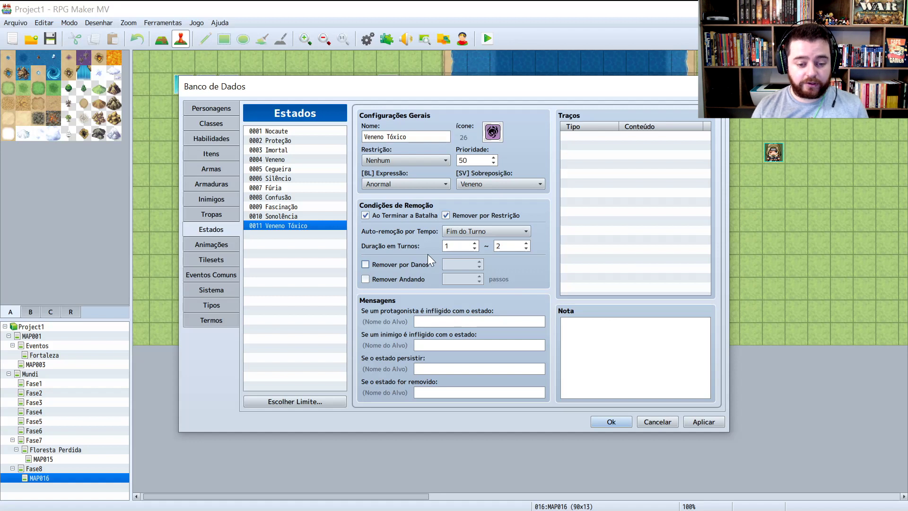
# Step: Try the Remover por Danos condition at 50 % for the state, and disable it again
pyautogui.click(411, 264)
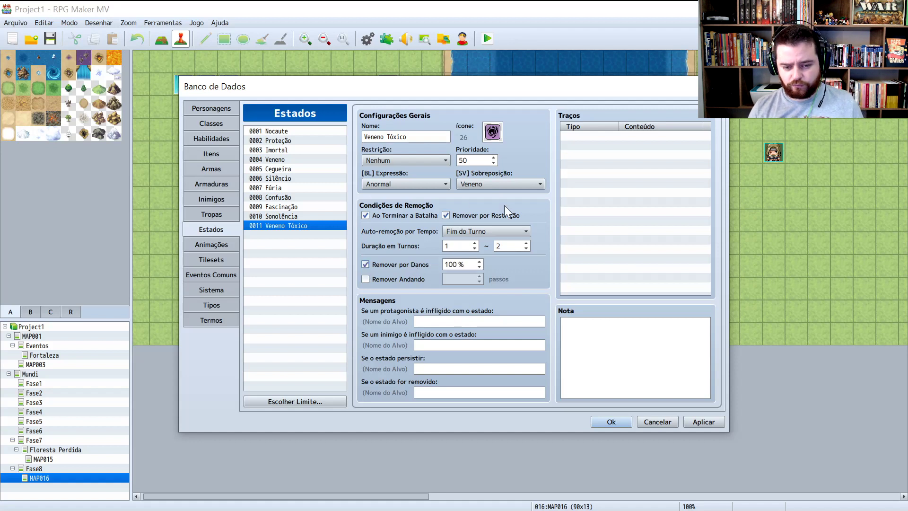
pyautogui.doubleClick(459, 256)
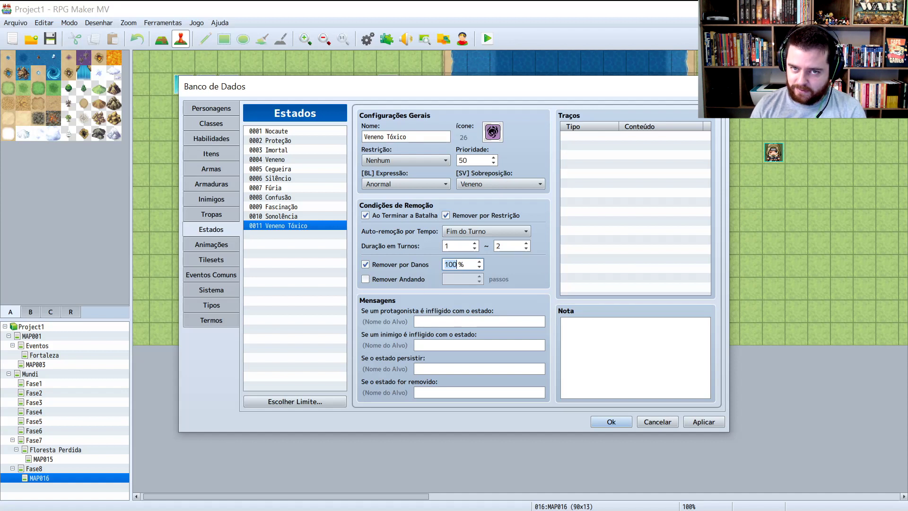
pyautogui.doubleClick(449, 263)
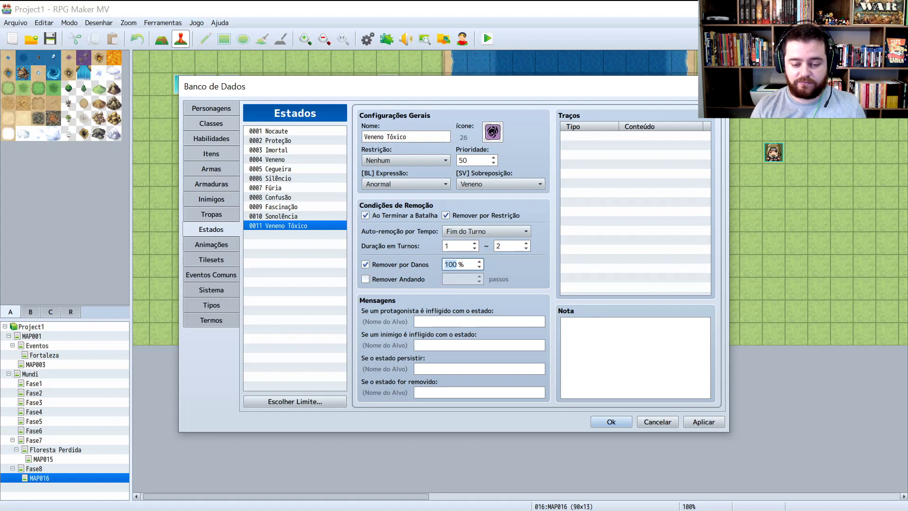
pyautogui.write('50')
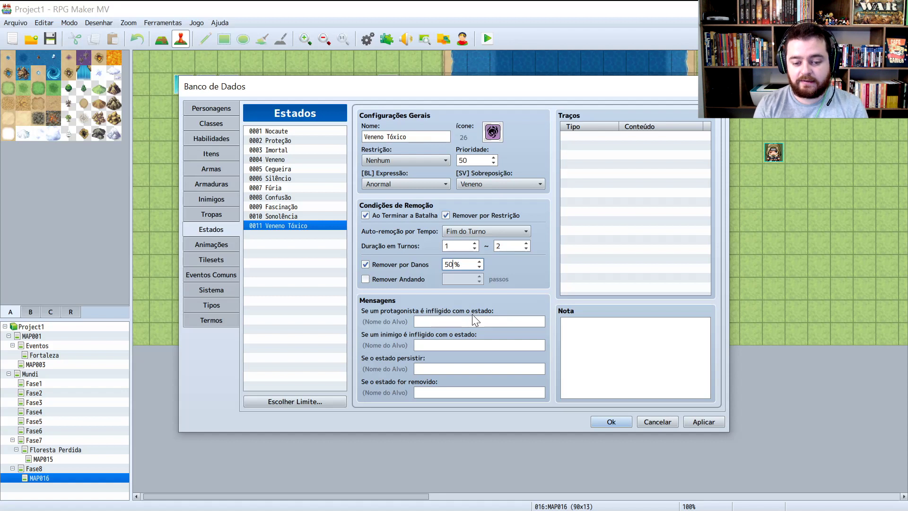
pyautogui.click(366, 264)
# Step: Enable Remover Andando for the state and set it to 9999 passos
pyautogui.click(371, 279)
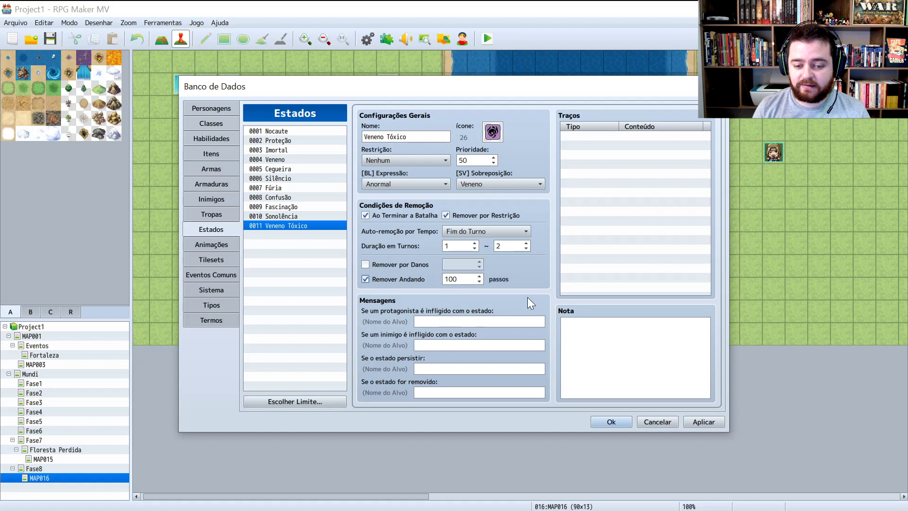
pyautogui.click(464, 279)
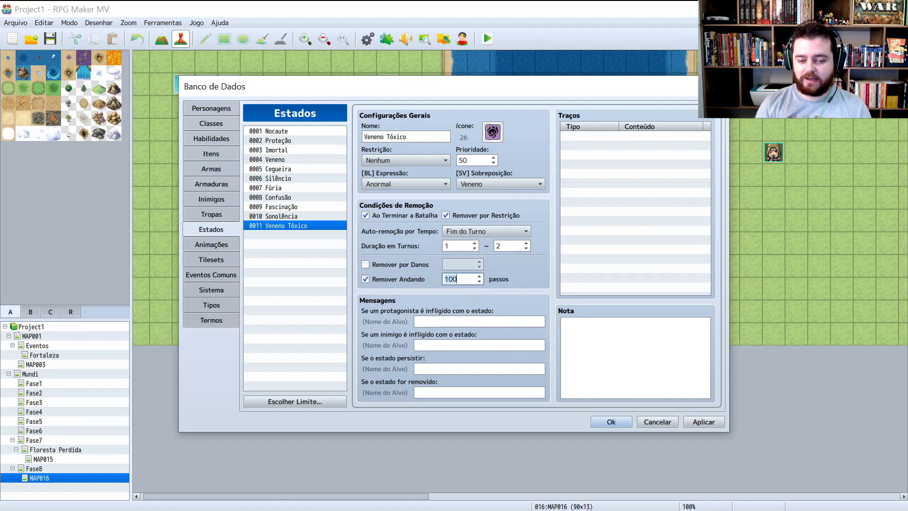
pyautogui.press('BackSpace')
pyautogui.press('BackSpace')
pyautogui.press('BackSpace')
pyautogui.write('9999')
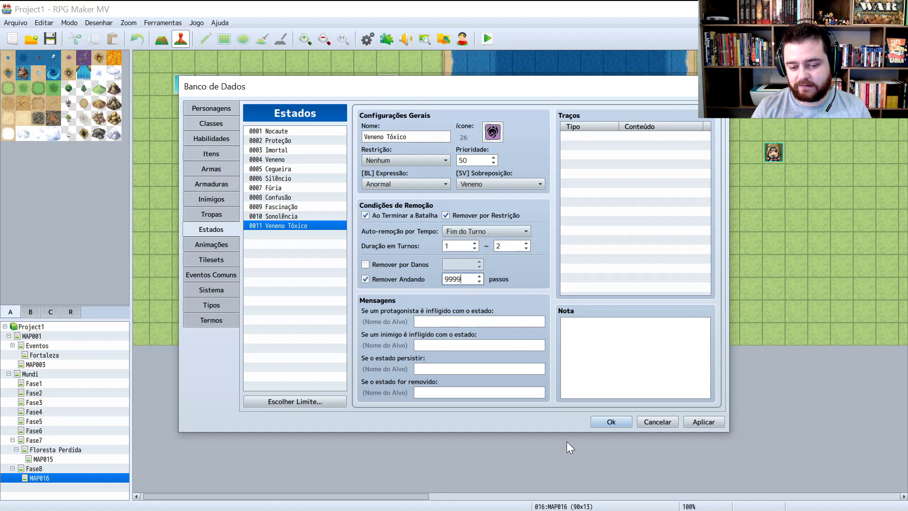
# Step: Set the message for a protagonist being inflicted with the state to "recebeu Veneno Tóxico"
pyautogui.click(495, 321)
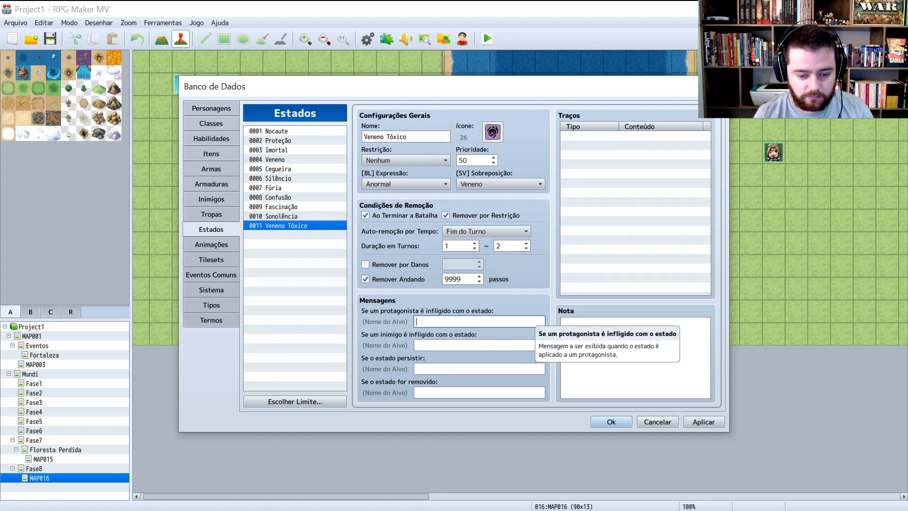
pyautogui.write('recebeu Veneno ')
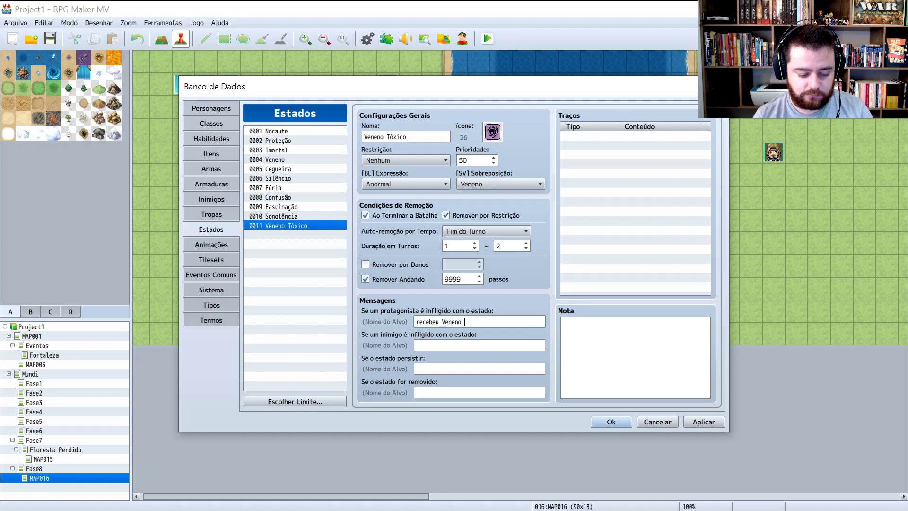
pyautogui.write('Tóxico')
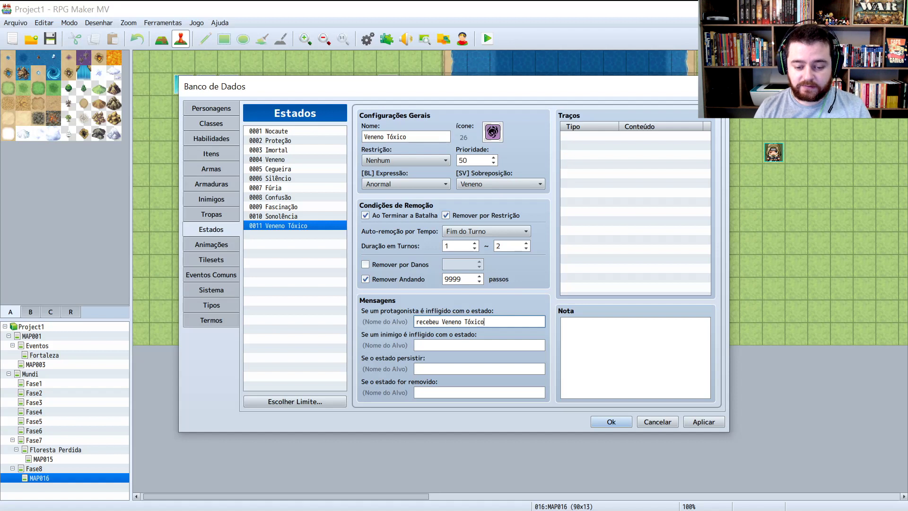
pyautogui.click(470, 346)
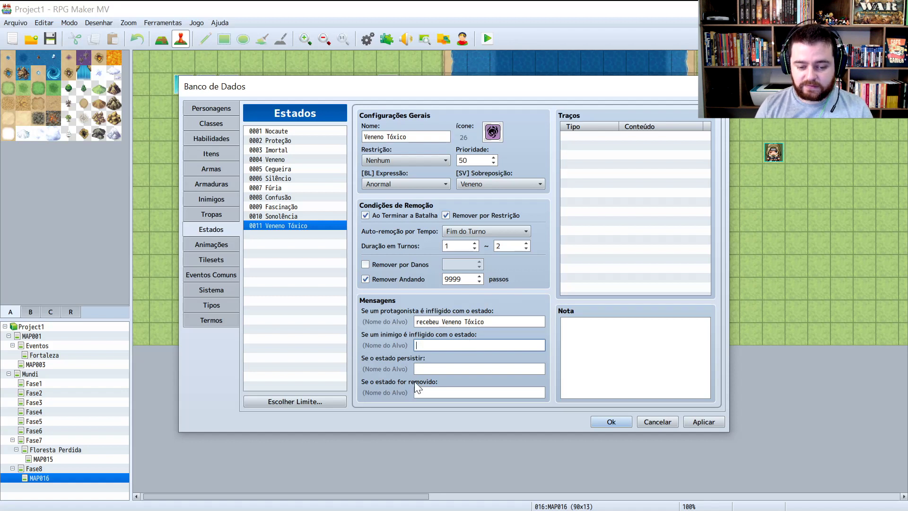
pyautogui.click(479, 369)
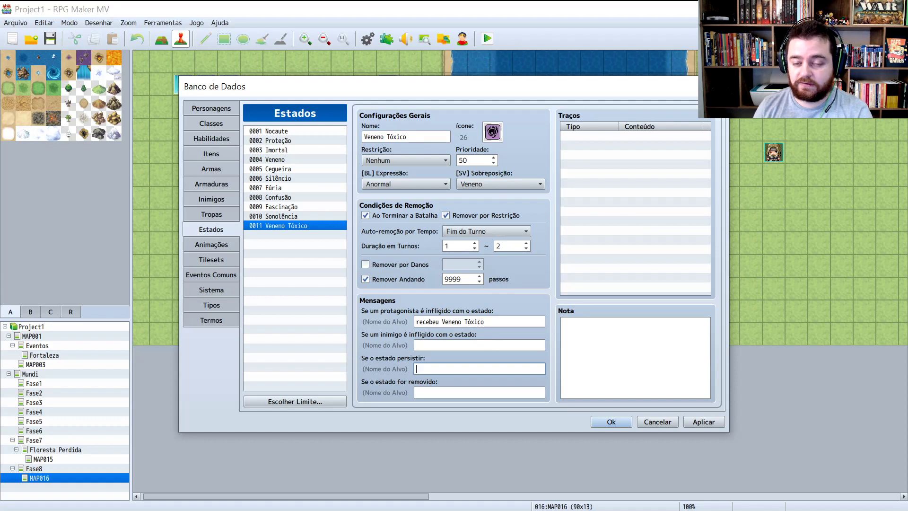
pyautogui.click(440, 393)
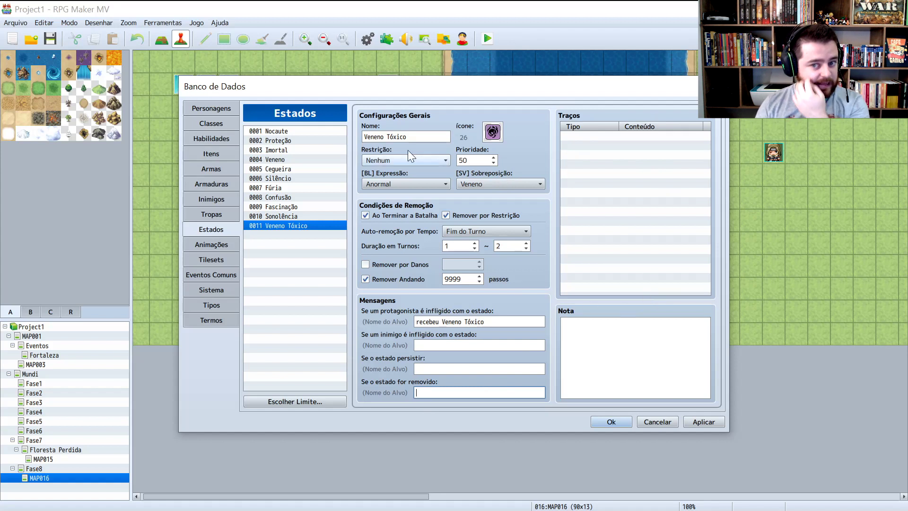
# Step: Examine the trait categories available for the state, trying Desativar Surpresa under Habil. em Grupo, and close them without adding a trait
pyautogui.doubleClick(589, 136)
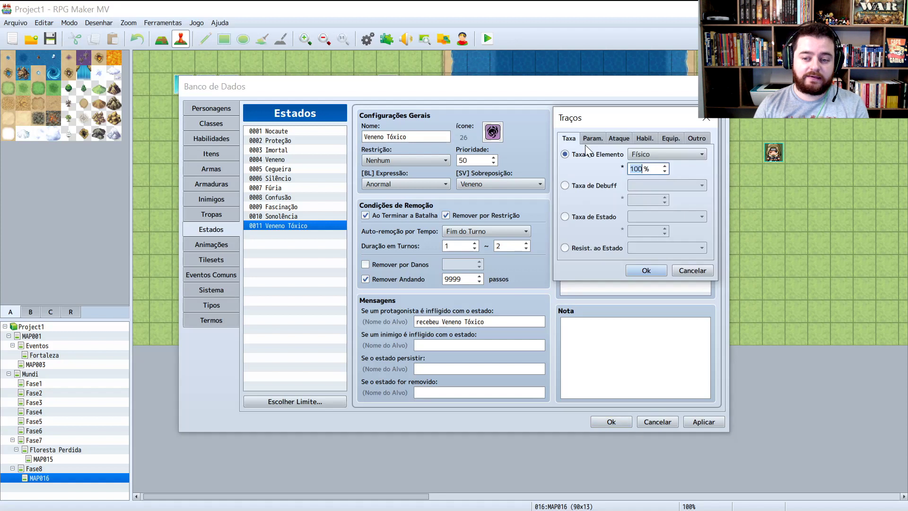
pyautogui.click(616, 137)
pyautogui.click(652, 137)
pyautogui.click(673, 137)
pyautogui.click(695, 137)
pyautogui.click(609, 188)
pyautogui.click(603, 207)
pyautogui.click(645, 204)
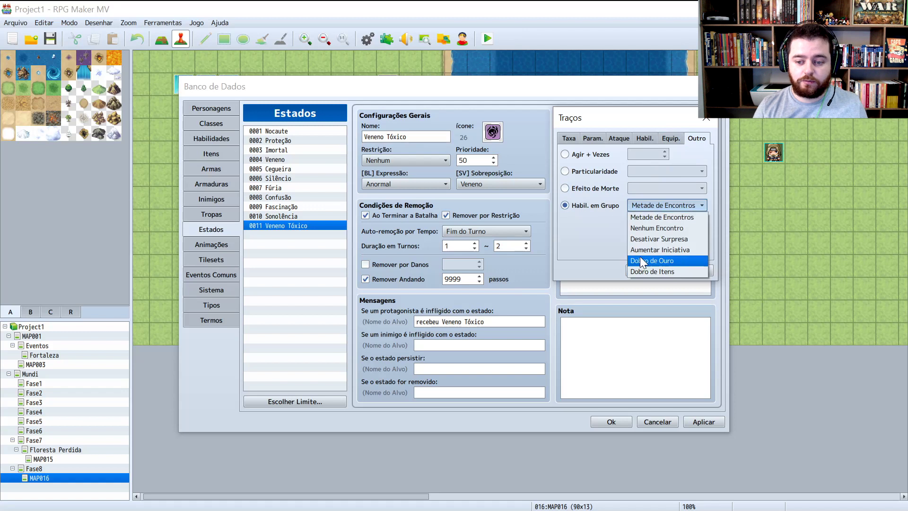
pyautogui.click(661, 238)
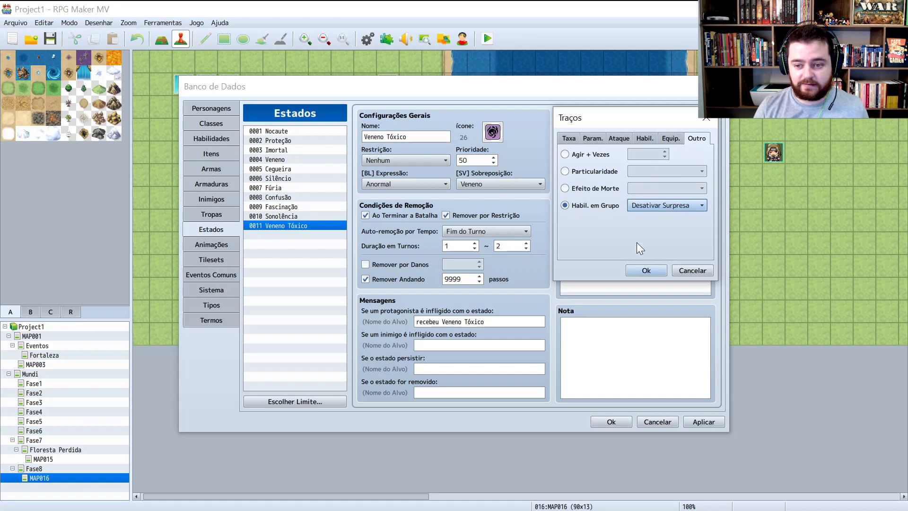
pyautogui.click(683, 271)
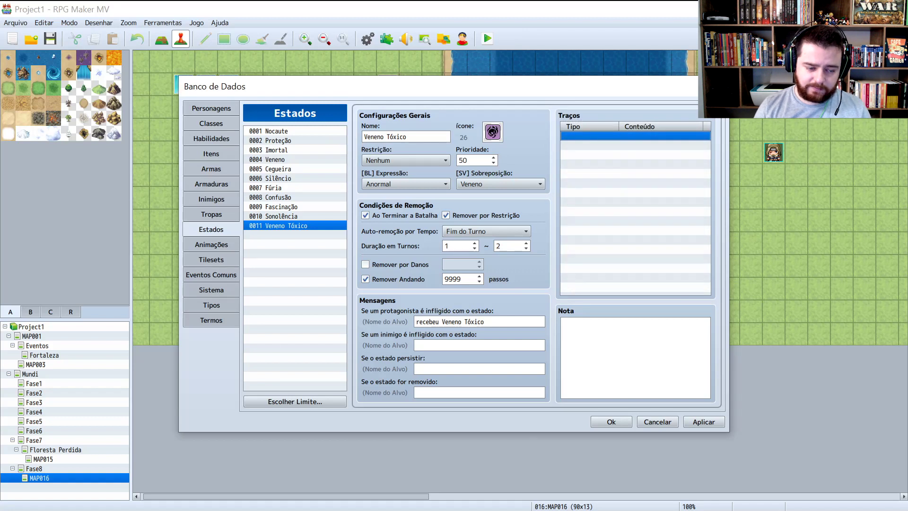
# Step: Go to the Animações section of the database and raise its entry limit to 121
pyautogui.click(226, 244)
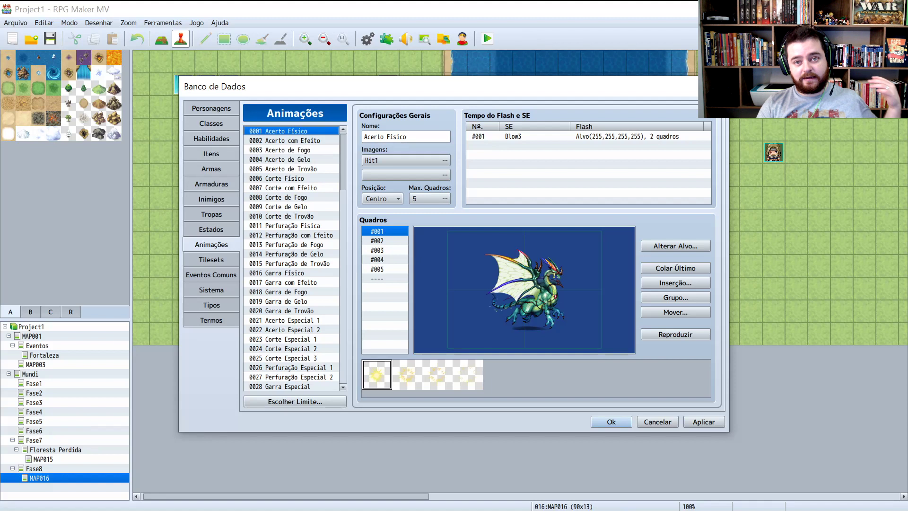
pyautogui.scroll(-10, 293, 296)
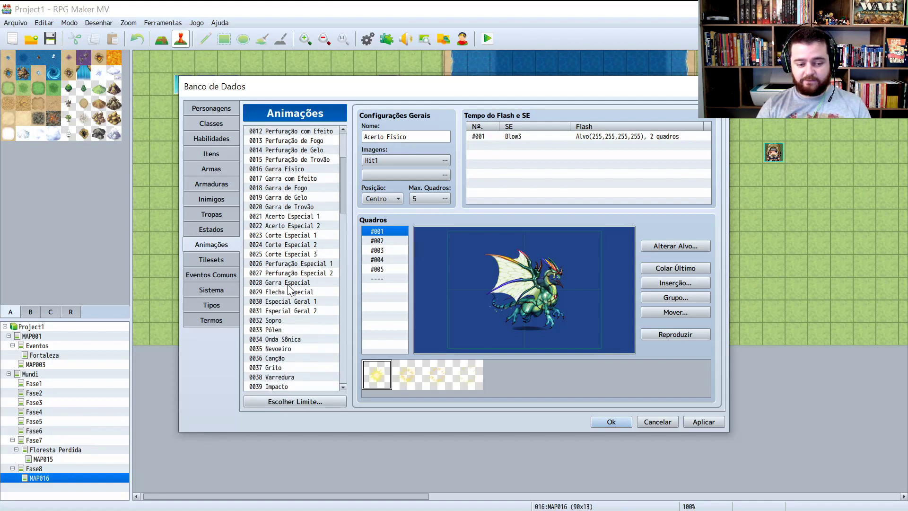
pyautogui.scroll(-8, 291, 302)
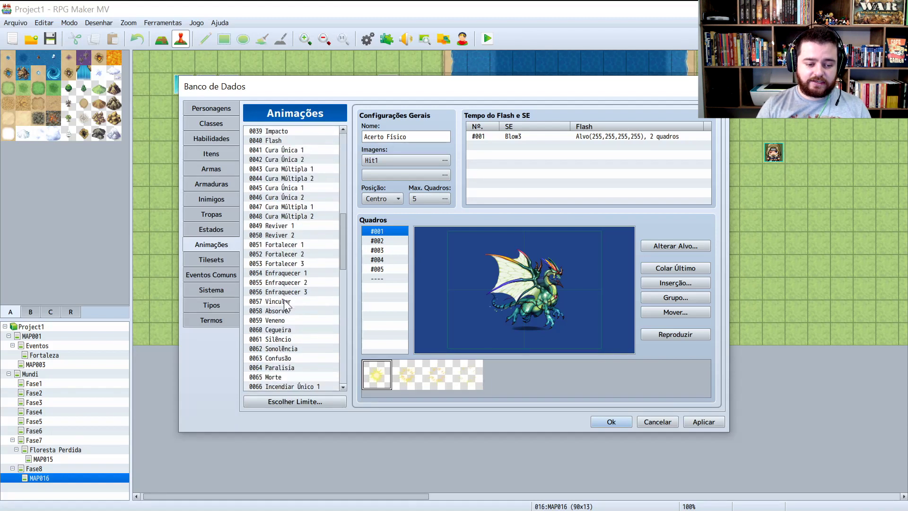
pyautogui.scroll(-12, 285, 306)
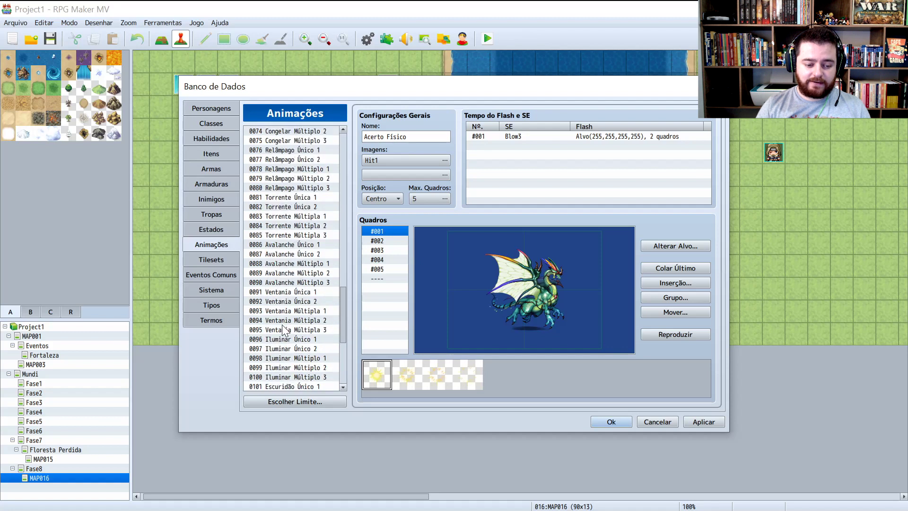
pyautogui.scroll(-2, 283, 381)
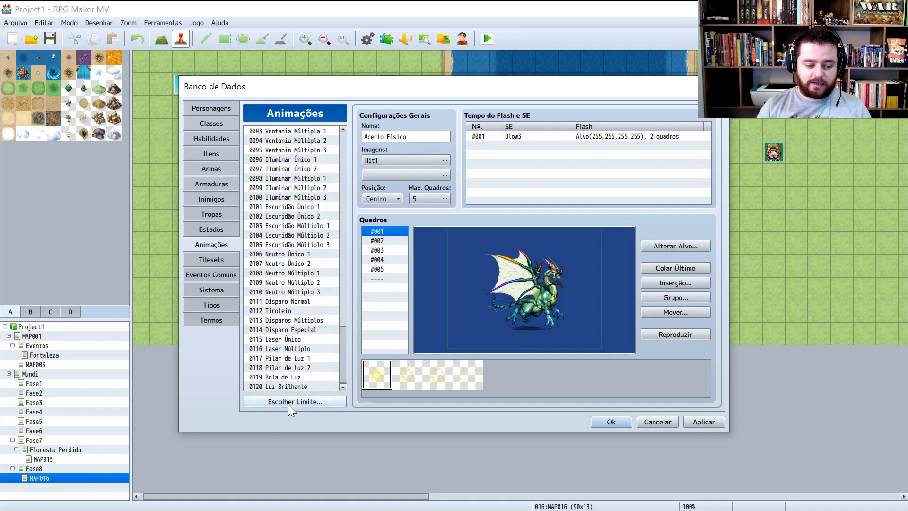
pyautogui.click(289, 403)
pyautogui.press('Return')
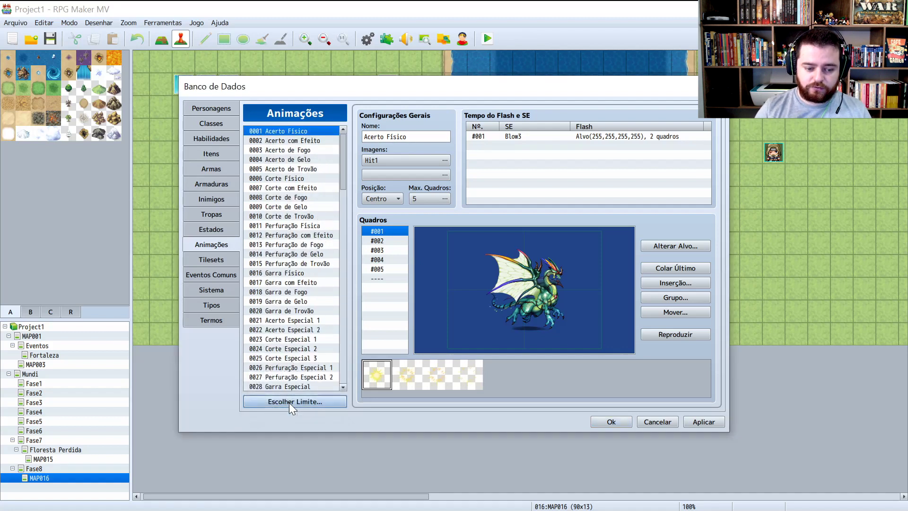
# Step: Select the empty animation entry 0121 at the end of the list and name it "Bolha"
pyautogui.scroll(-1, 326, 271)
pyautogui.scroll(-2, 334, 272)
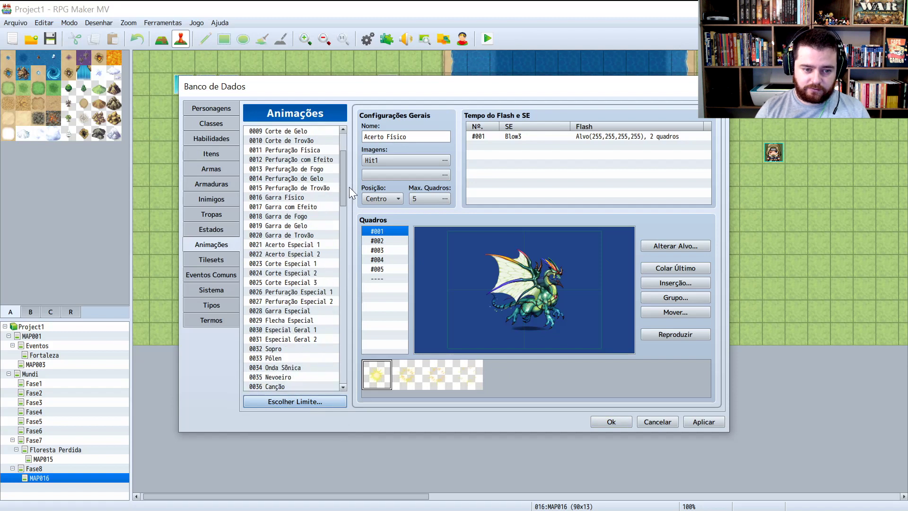
pyautogui.click(334, 196)
pyautogui.moveTo(343, 199); pyautogui.dragTo(275, 371)
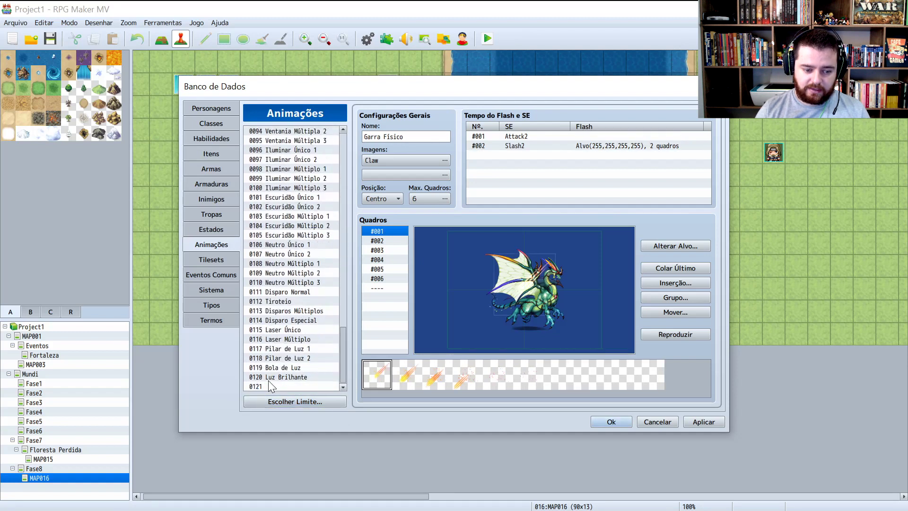
pyautogui.click(269, 379)
pyautogui.click(262, 386)
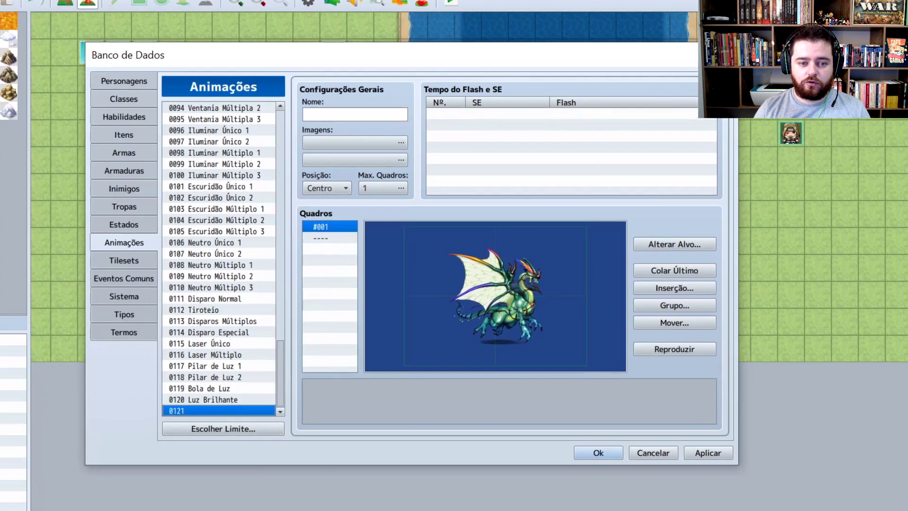
pyautogui.click(368, 120)
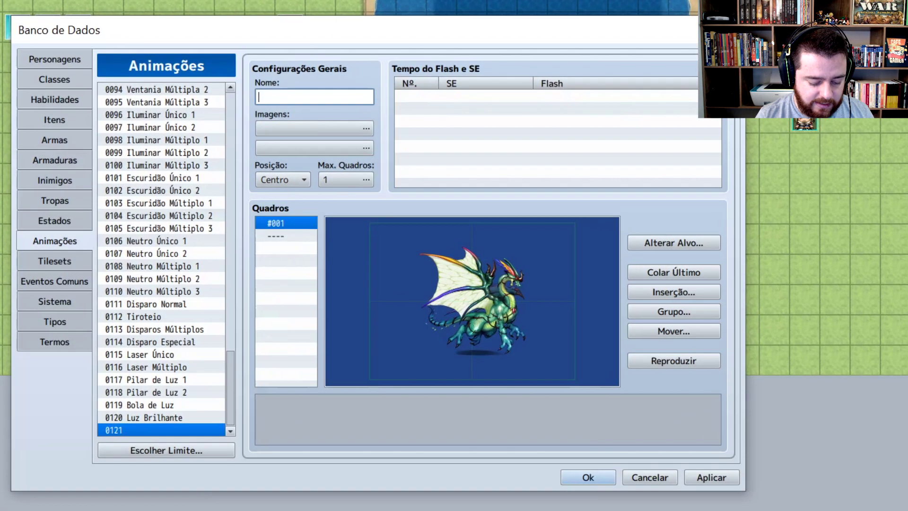
pyautogui.write('Bolha')
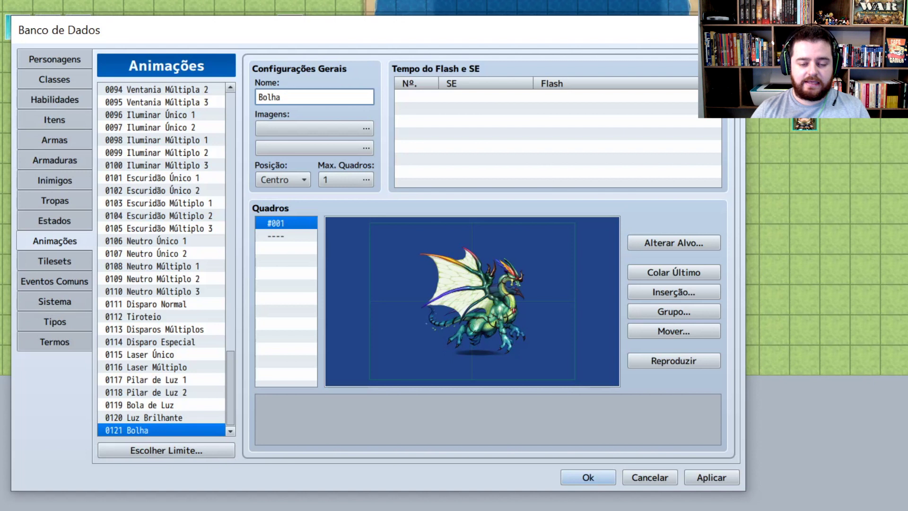
# Step: Preview several effect images from Absorb to ClawPhoton and assign Claw as the first image of the Bolha animation
pyautogui.click(344, 127)
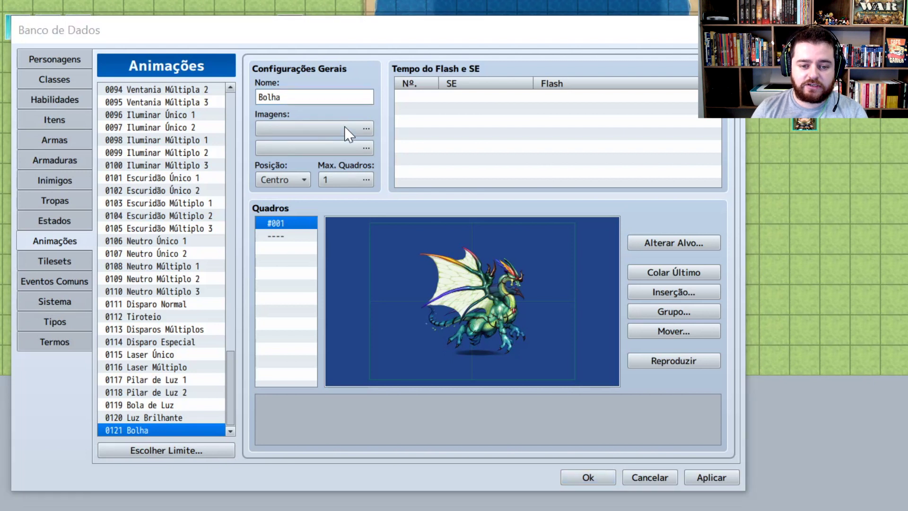
pyautogui.click(198, 150)
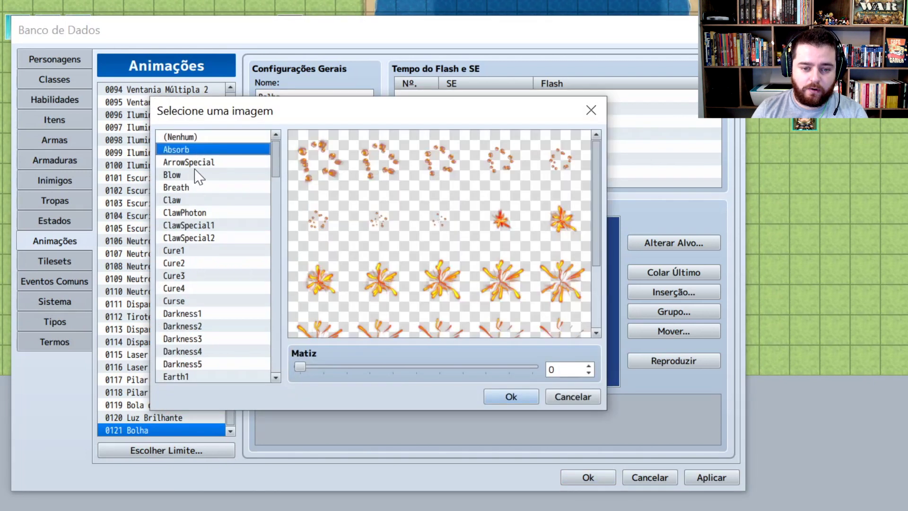
pyautogui.click(192, 162)
pyautogui.click(198, 175)
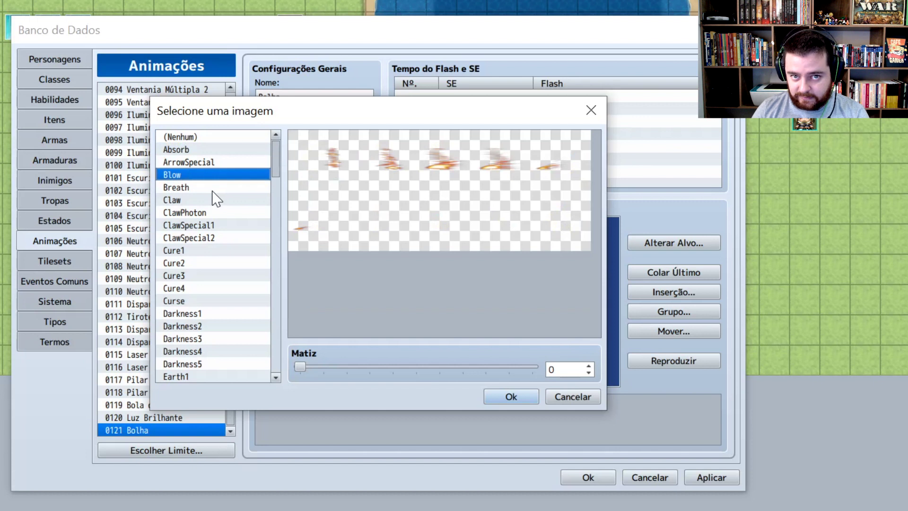
pyautogui.click(212, 190)
pyautogui.click(204, 200)
pyautogui.click(200, 213)
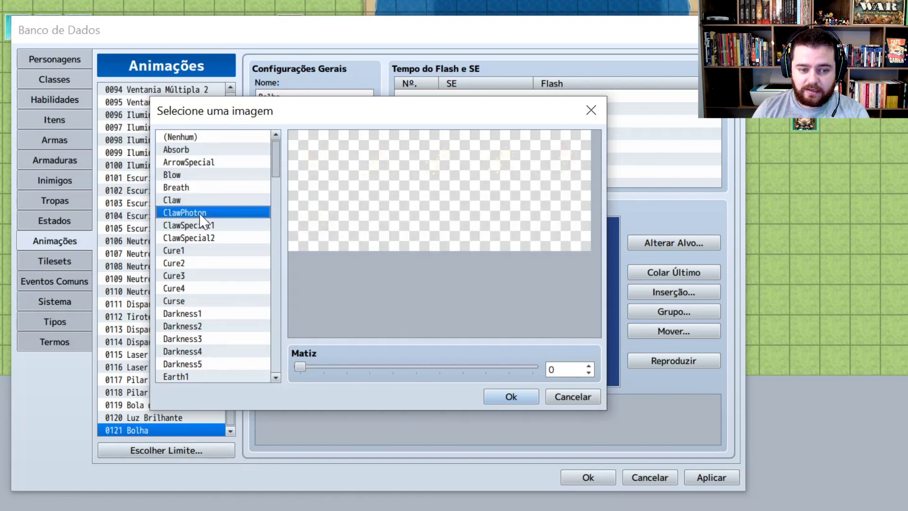
pyautogui.doubleClick(204, 200)
# Step: Preview further effect images and assign Darkness1 as the second image of the Bolha animation
pyautogui.click(320, 146)
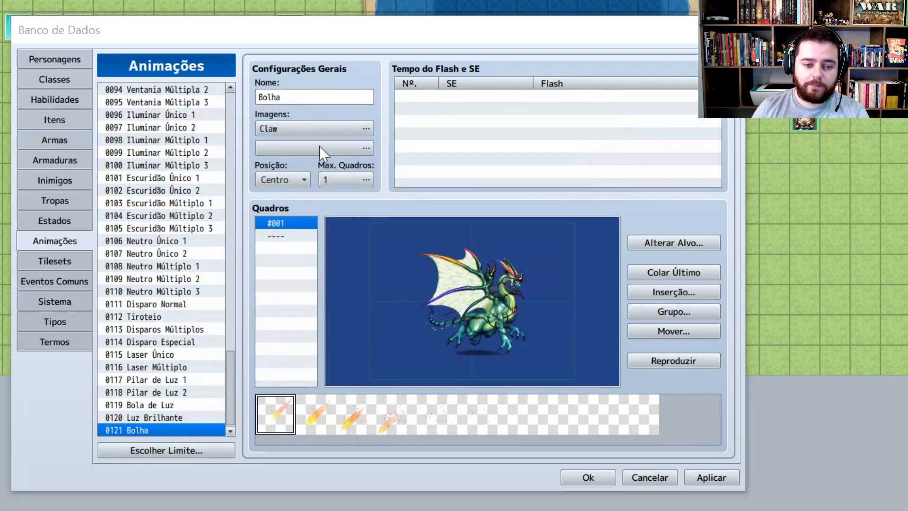
pyautogui.click(222, 225)
pyautogui.click(195, 288)
pyautogui.click(194, 364)
pyautogui.click(187, 302)
pyautogui.click(189, 313)
pyautogui.click(182, 337)
pyautogui.click(173, 314)
pyautogui.doubleClick(172, 312)
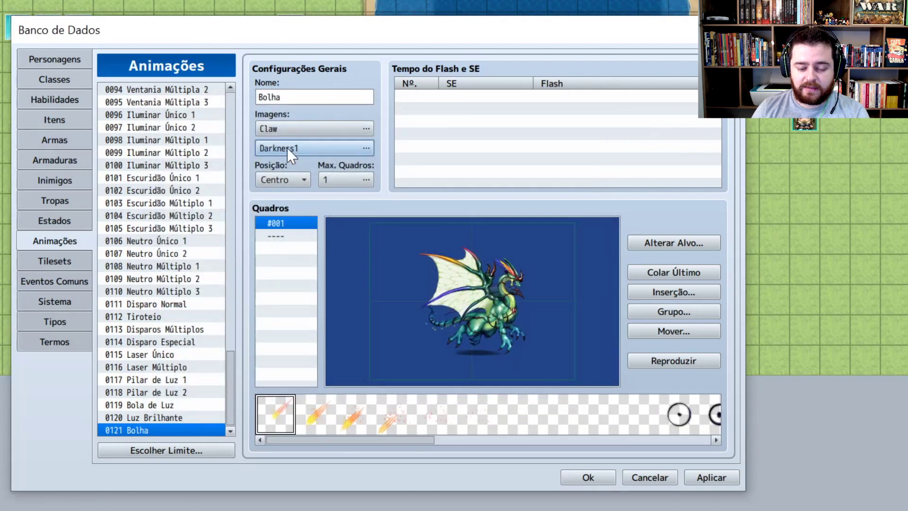
pyautogui.moveTo(347, 411)
pyautogui.mouseDown()
pyautogui.moveTo(406, 430)
pyautogui.moveTo(540, 418)
pyautogui.moveTo(758, 431)
pyautogui.moveTo(399, 436)
pyautogui.moveTo(623, 447)
pyautogui.moveTo(681, 441)
pyautogui.moveTo(500, 452)
pyautogui.moveTo(308, 448)
pyautogui.mouseUp()
pyautogui.click(276, 419)
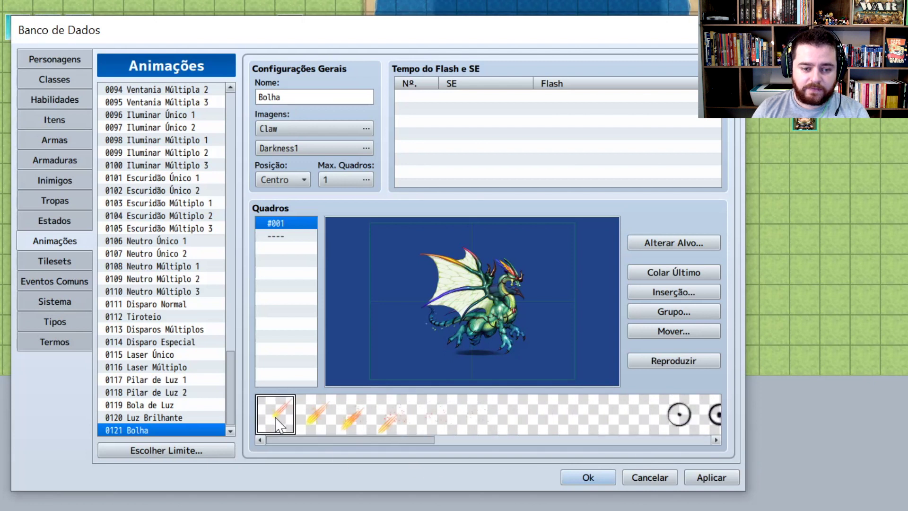
# Step: Try the animation positions Cabeça, Centro, Pés and Tela, and set the position back to Centro
pyautogui.click(298, 180)
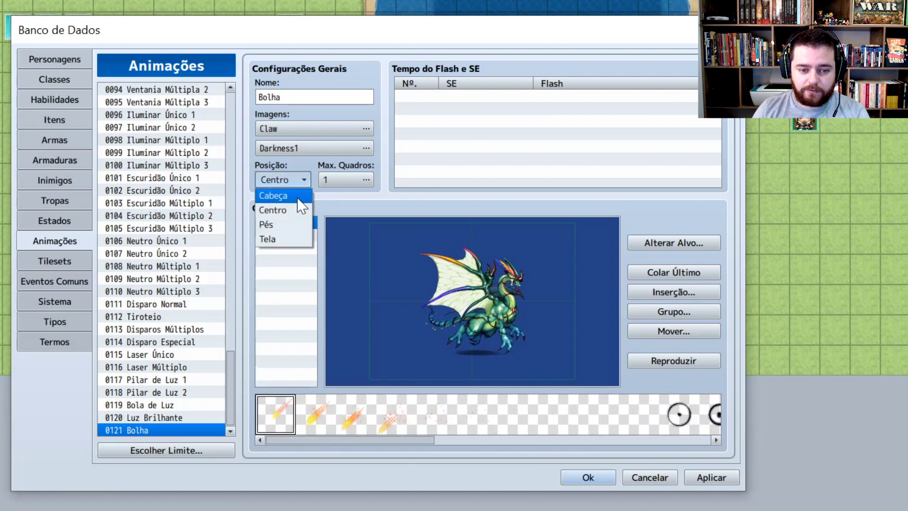
pyautogui.click(279, 195)
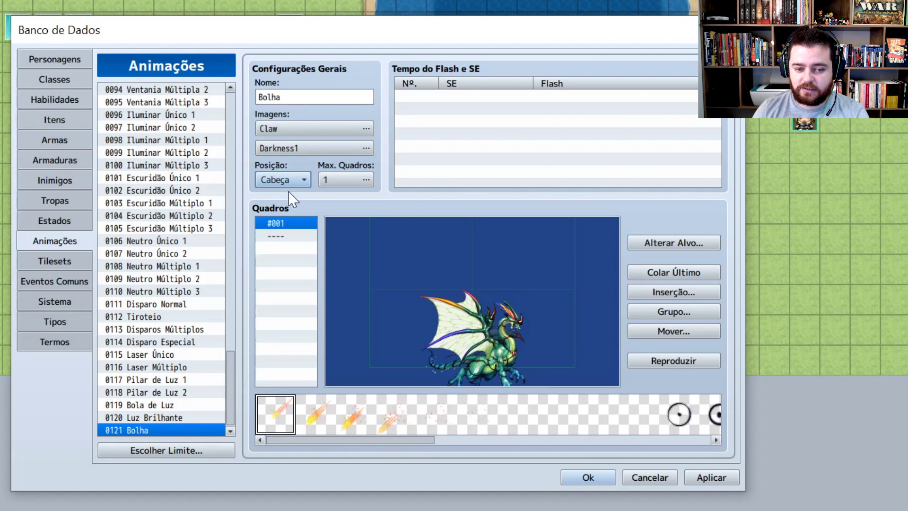
pyautogui.click(292, 177)
pyautogui.click(290, 209)
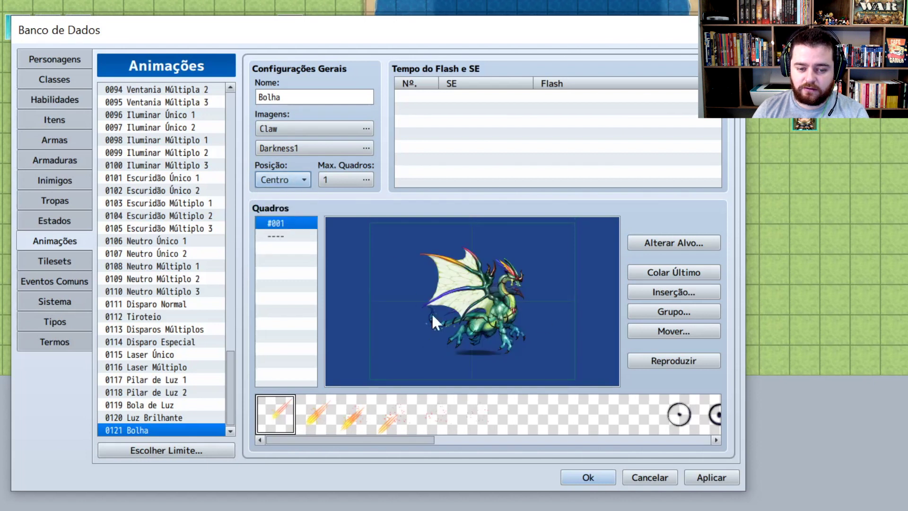
pyautogui.click(284, 181)
pyautogui.click(286, 222)
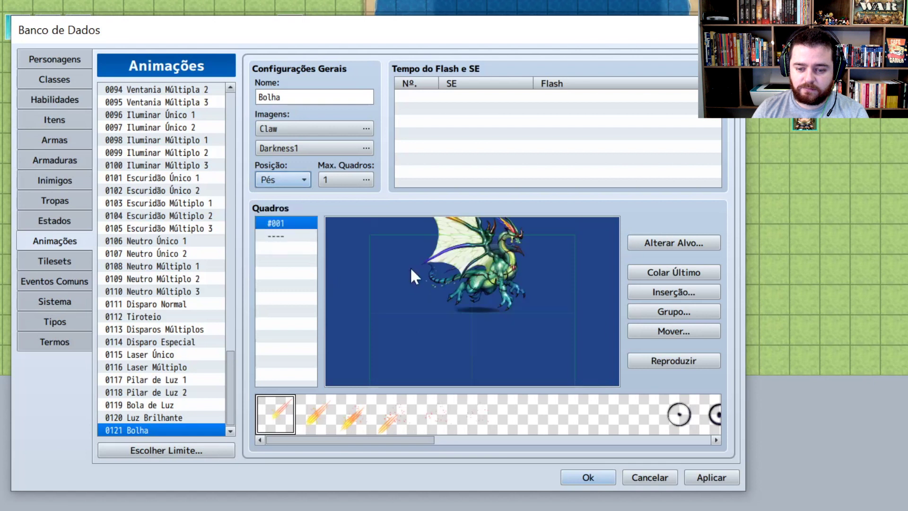
pyautogui.click(271, 178)
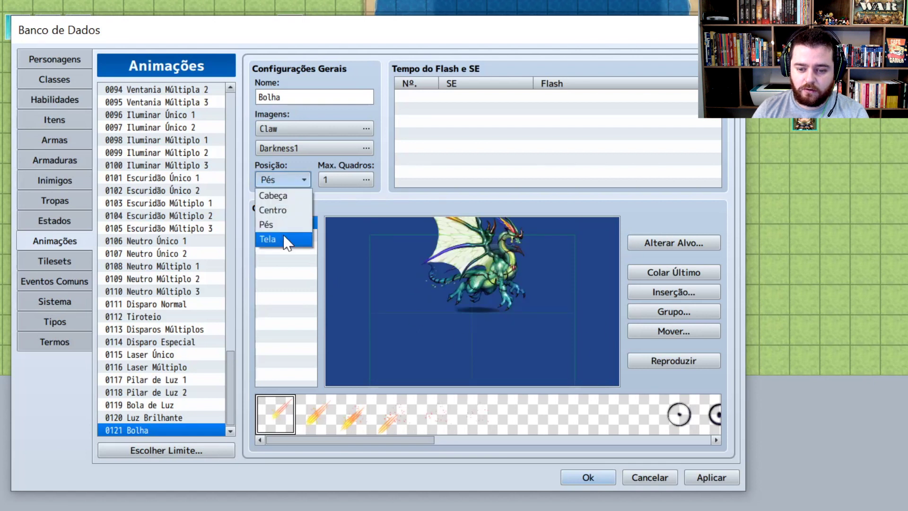
pyautogui.click(286, 235)
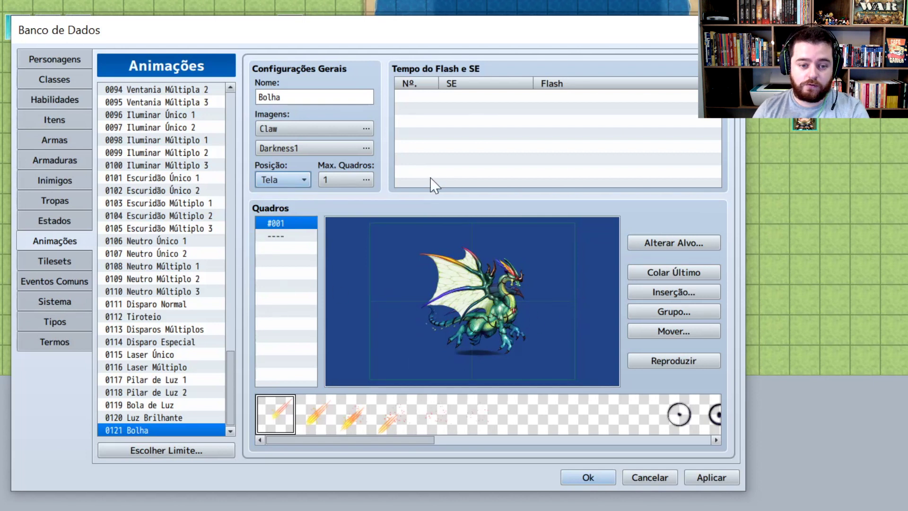
pyautogui.click(280, 179)
pyautogui.click(285, 208)
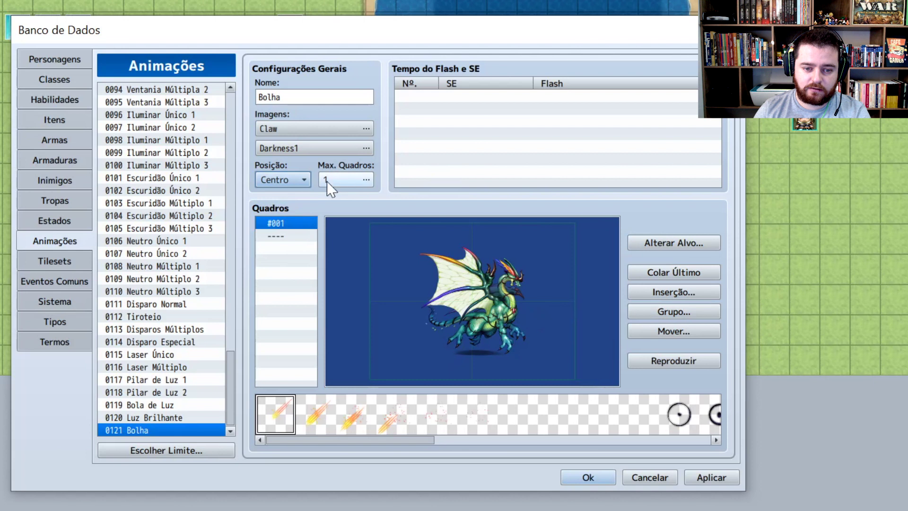
# Step: Set the Bolha animation's maximum number of frames to 6
pyautogui.click(351, 176)
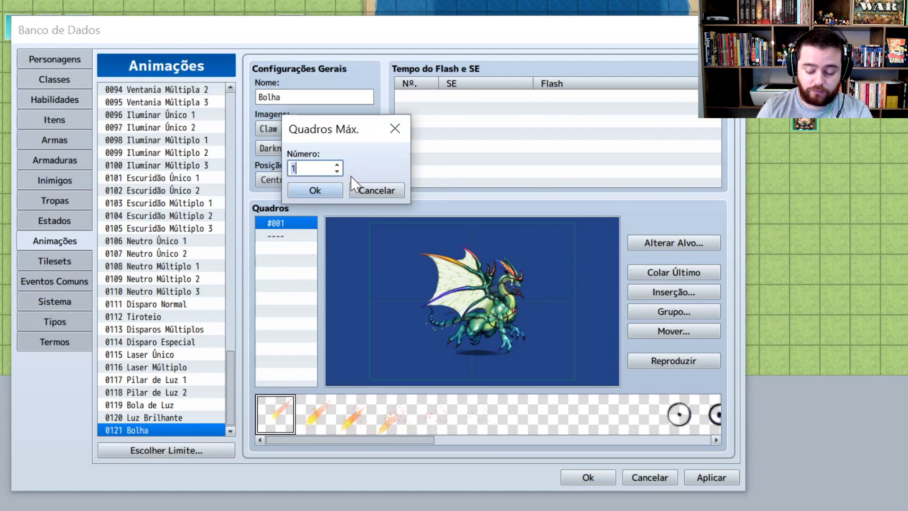
pyautogui.write('6')
pyautogui.press('Return')
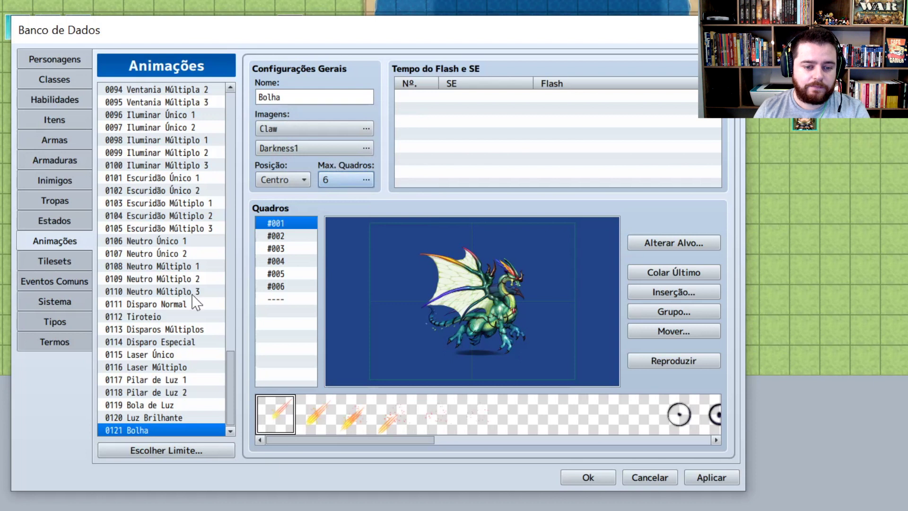
# Step: Look through animation frames #002 to #006 and return to frame #001
pyautogui.click(301, 236)
pyautogui.click(286, 249)
pyautogui.click(286, 262)
pyautogui.click(286, 274)
pyautogui.click(285, 287)
pyautogui.click(282, 223)
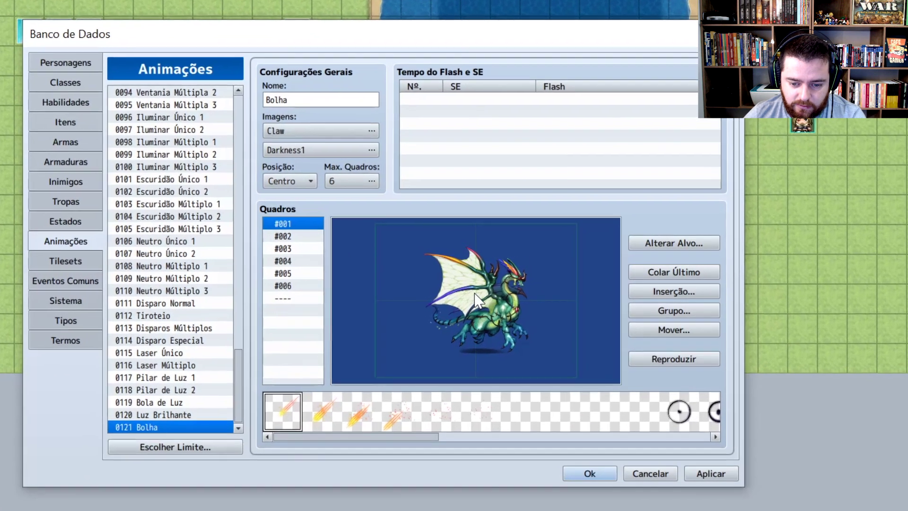
# Step: Try placing several Claw cells over the dragon in frame #001, view a cell's properties, and delete the cells
pyautogui.click(481, 297)
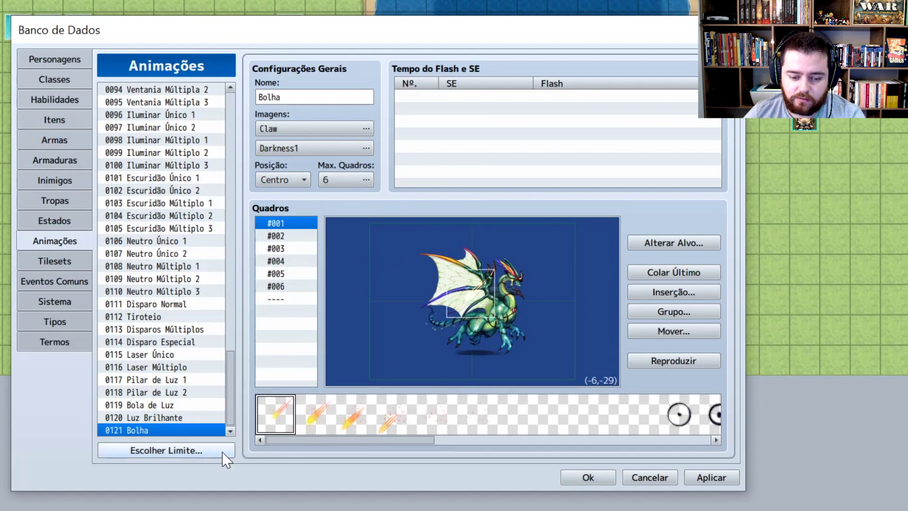
pyautogui.click(329, 426)
pyautogui.doubleClick(493, 297)
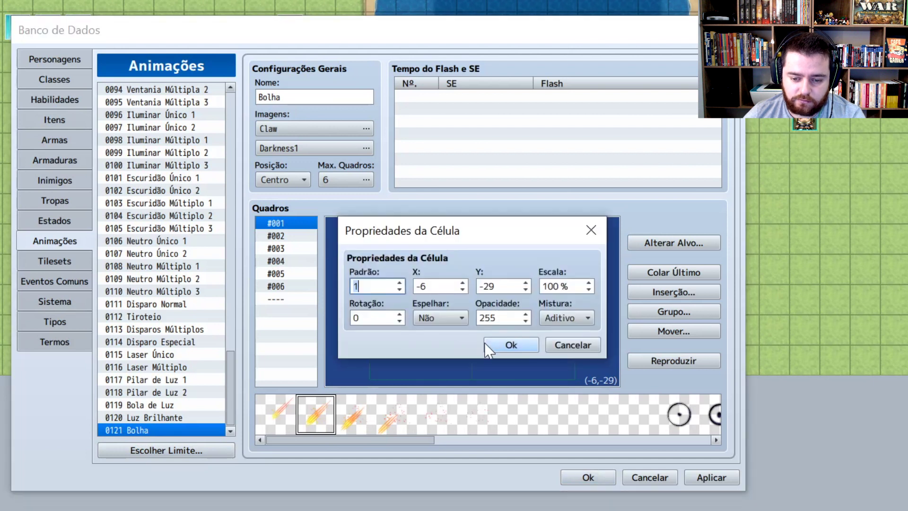
pyautogui.click(593, 230)
pyautogui.click(512, 308)
pyautogui.moveTo(514, 316); pyautogui.dragTo(498, 306)
pyautogui.rightClick(492, 306)
pyautogui.click(370, 423)
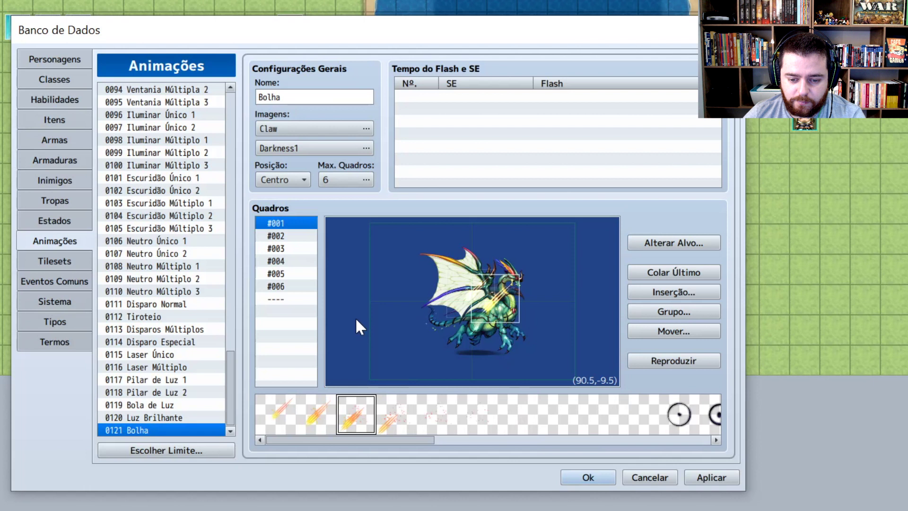
pyautogui.click(464, 263)
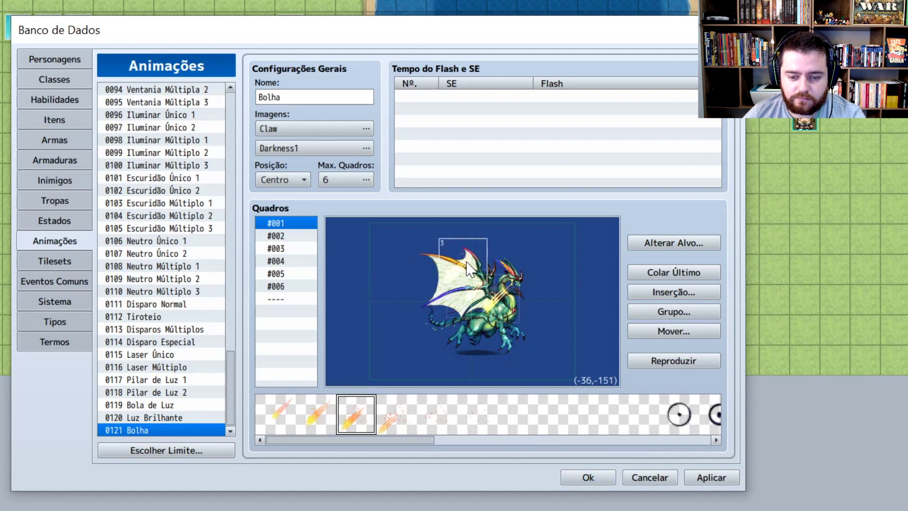
pyautogui.press('Delete')
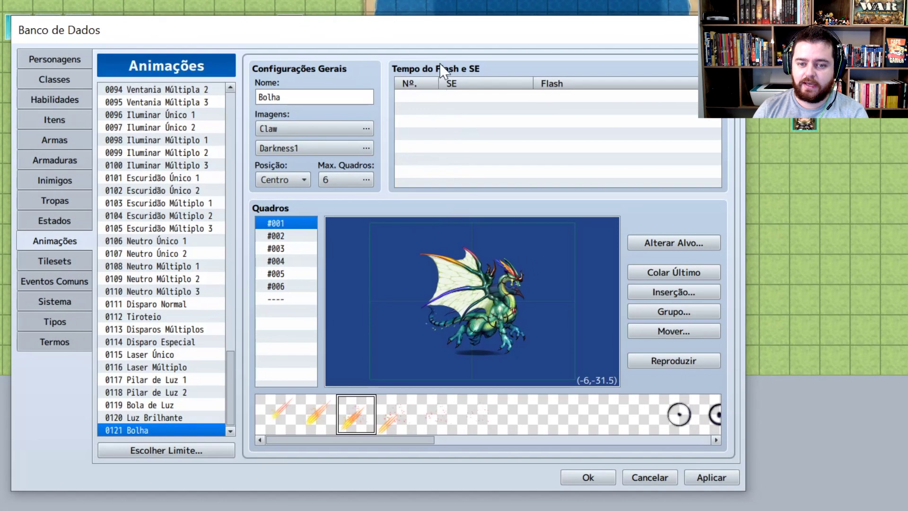
# Step: Add a flash and sound timing at frame 3 with the Battle3 sound and an Alvo flash, and play the animation
pyautogui.doubleClick(447, 96)
pyautogui.moveTo(508, 42); pyautogui.dragTo(431, 114)
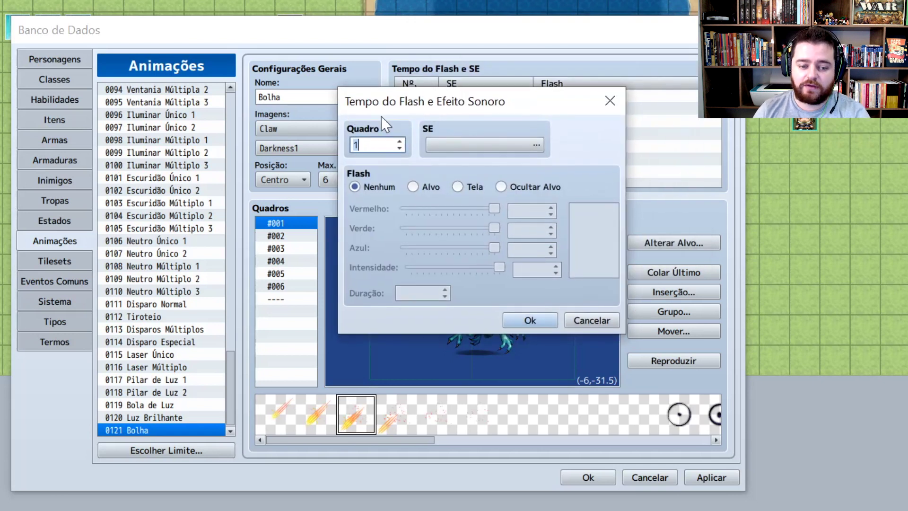
pyautogui.write('3')
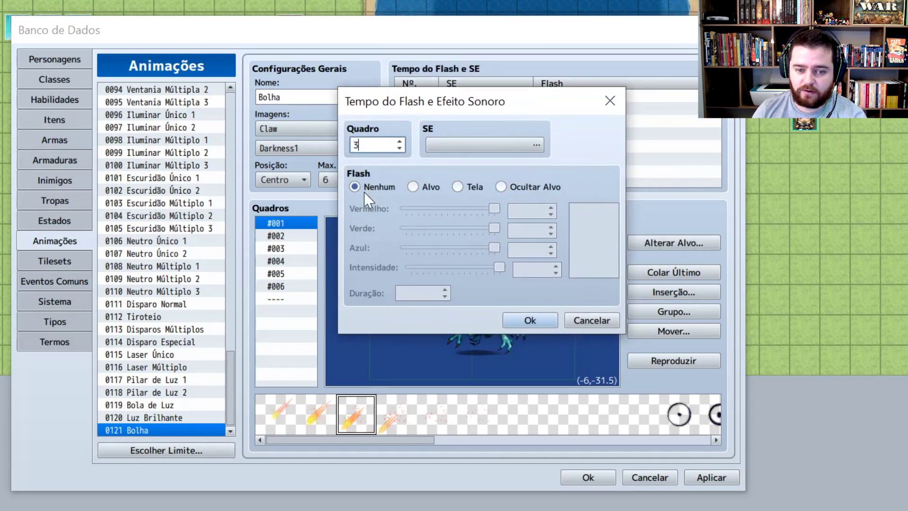
pyautogui.click(463, 144)
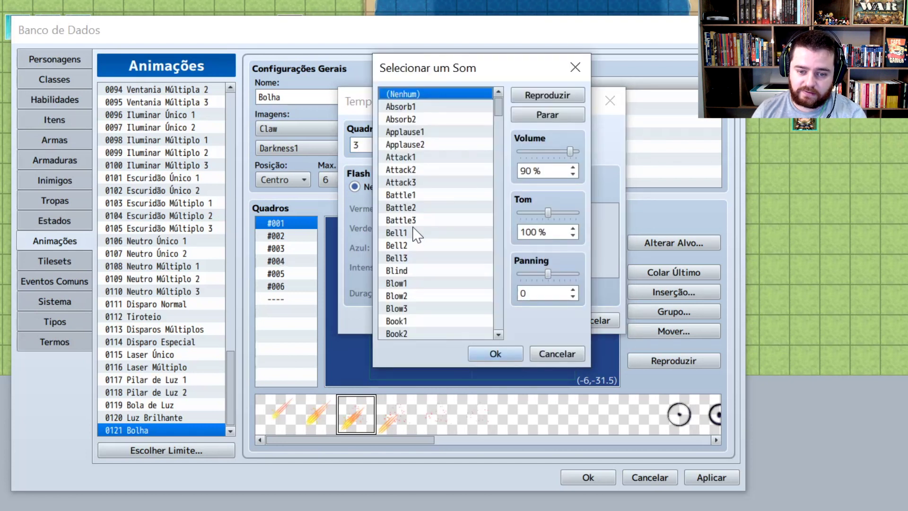
pyautogui.click(416, 220)
pyautogui.click(495, 355)
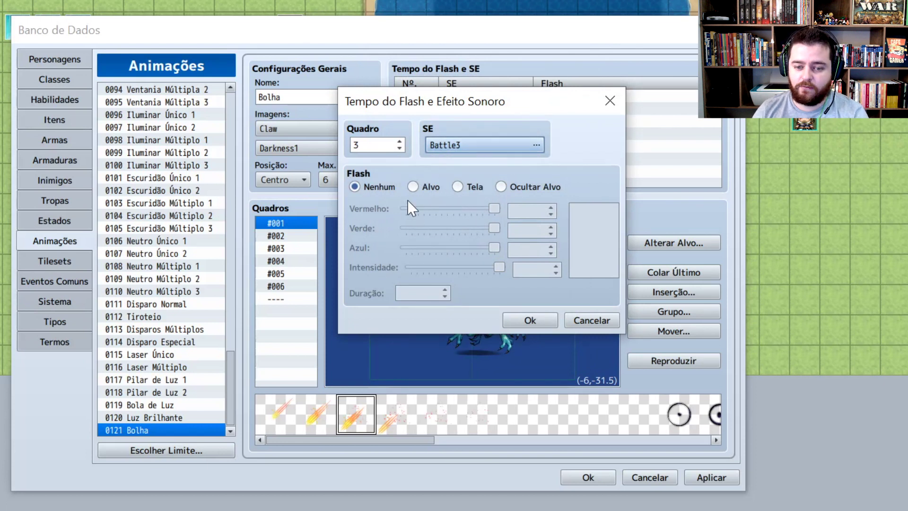
pyautogui.click(426, 186)
pyautogui.moveTo(473, 104); pyautogui.dragTo(580, 52)
pyautogui.click(631, 270)
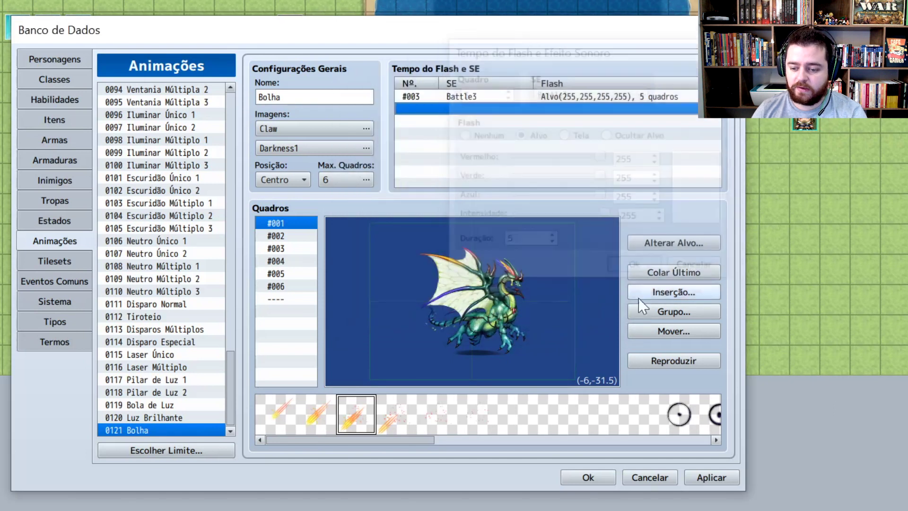
pyautogui.click(663, 364)
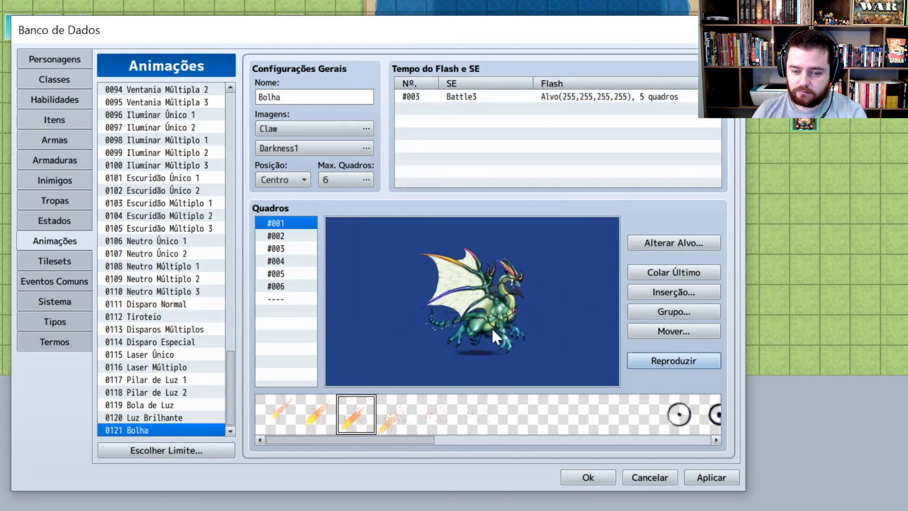
# Step: Change the frame 3 timing's flash to Tela and play the animation
pyautogui.doubleClick(445, 97)
pyautogui.click(534, 115)
pyautogui.click(607, 249)
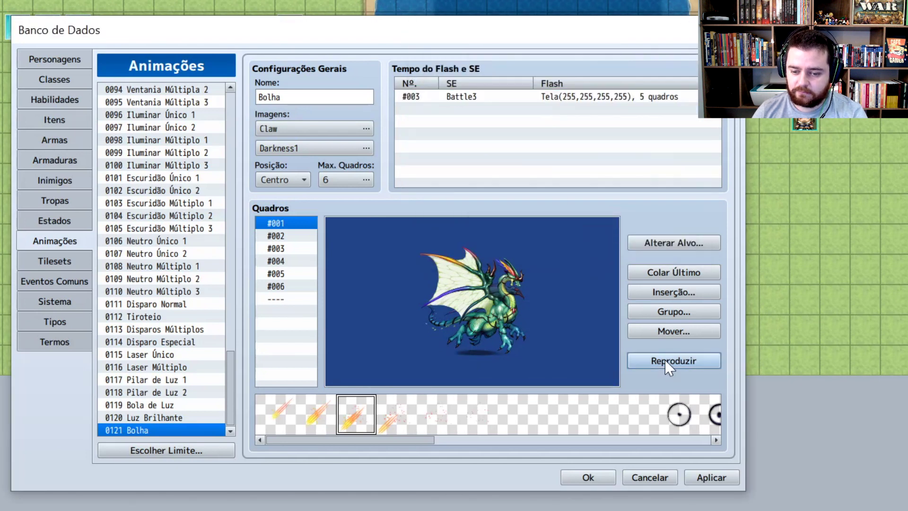
pyautogui.click(665, 360)
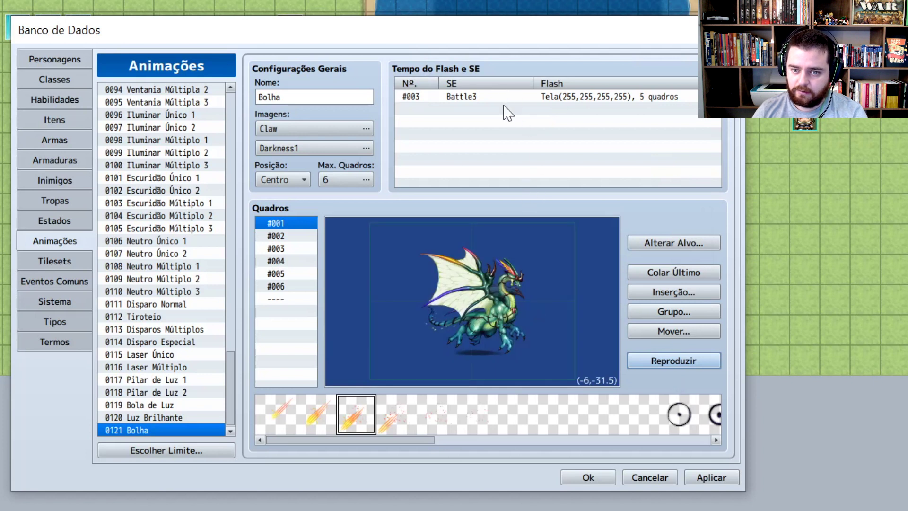
# Step: Change the frame 3 timing's flash to Ocultar Alvo and play the animation
pyautogui.click(503, 97)
pyautogui.doubleClick(501, 97)
pyautogui.click(576, 117)
pyautogui.click(607, 249)
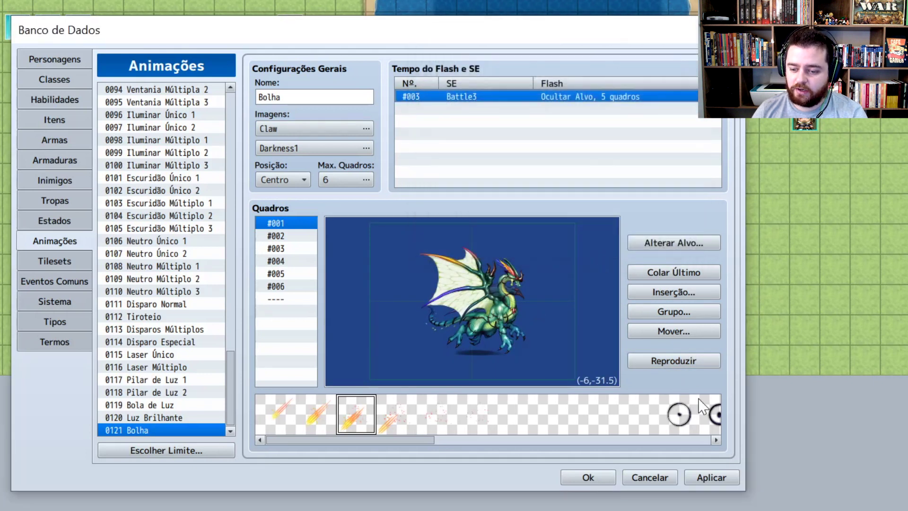
pyautogui.click(678, 362)
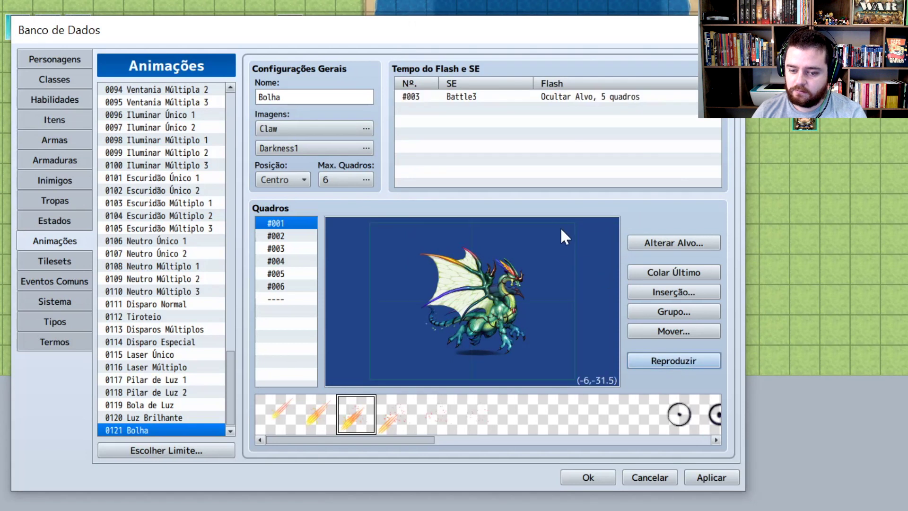
# Step: Edit the existing flash and sound timing to start at frame 1 and use the Attack1 sound
pyautogui.click(574, 111)
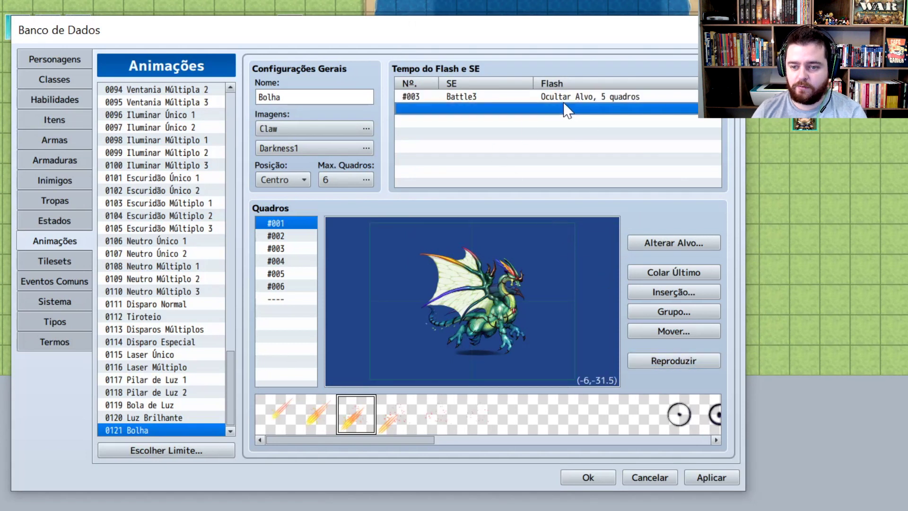
pyautogui.doubleClick(563, 97)
pyautogui.moveTo(479, 27); pyautogui.dragTo(411, 126)
pyautogui.write('1')
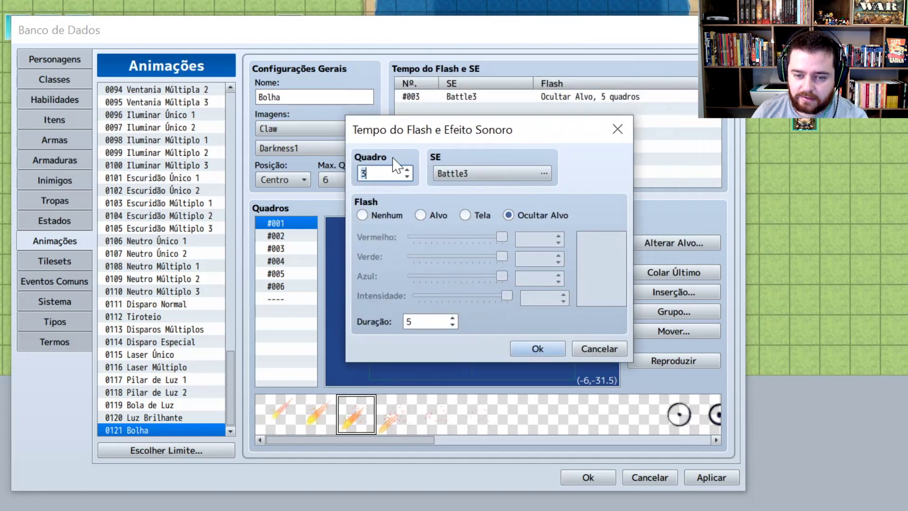
pyautogui.click(453, 168)
pyautogui.click(439, 179)
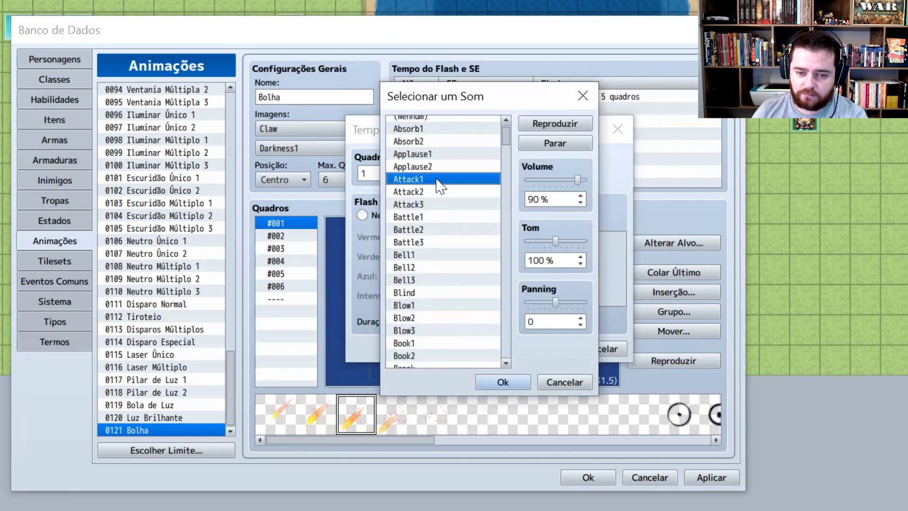
pyautogui.click(500, 378)
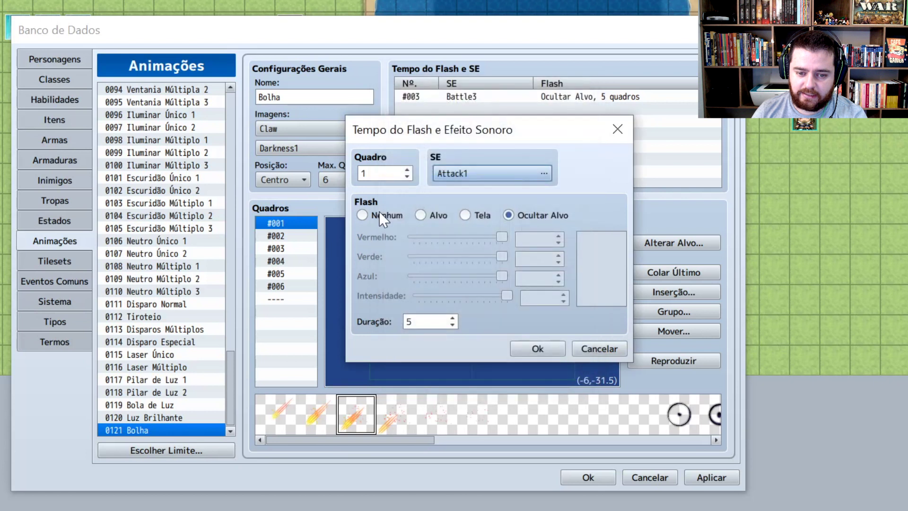
# Step: Give the frame 1 timing a red Alvo flash (255, 0, 0) at intensity 255 with a duration of 6 frames
pyautogui.click(432, 215)
pyautogui.moveTo(502, 238); pyautogui.dragTo(422, 262)
pyautogui.click(492, 262)
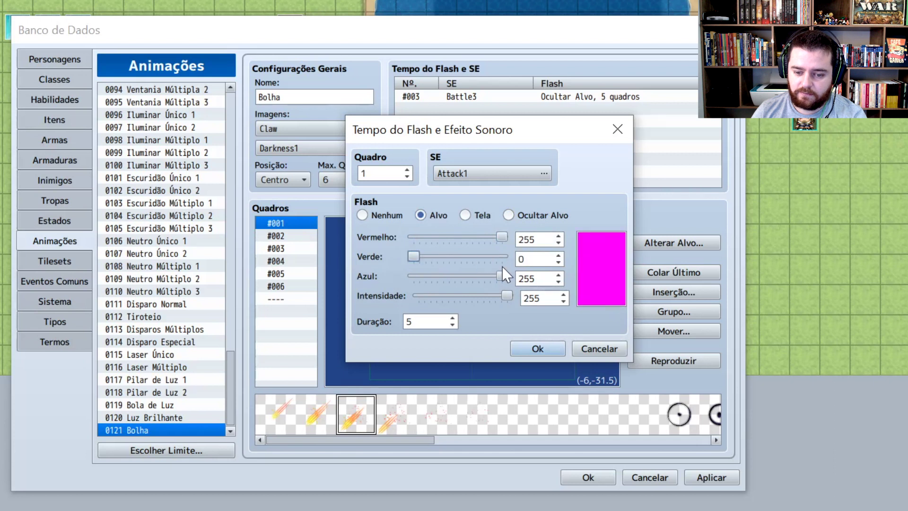
pyautogui.moveTo(503, 273); pyautogui.dragTo(414, 276)
pyautogui.moveTo(448, 138); pyautogui.dragTo(286, 221)
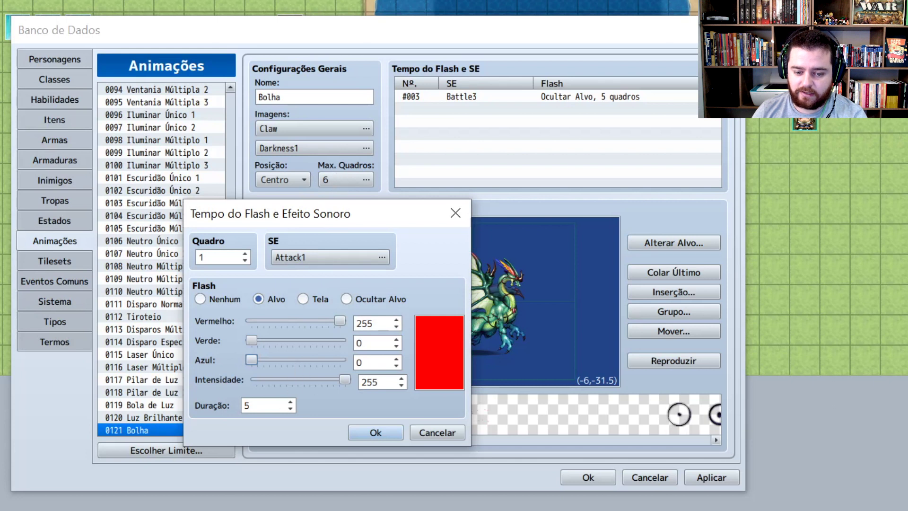
pyautogui.doubleClick(247, 406)
pyautogui.click(371, 431)
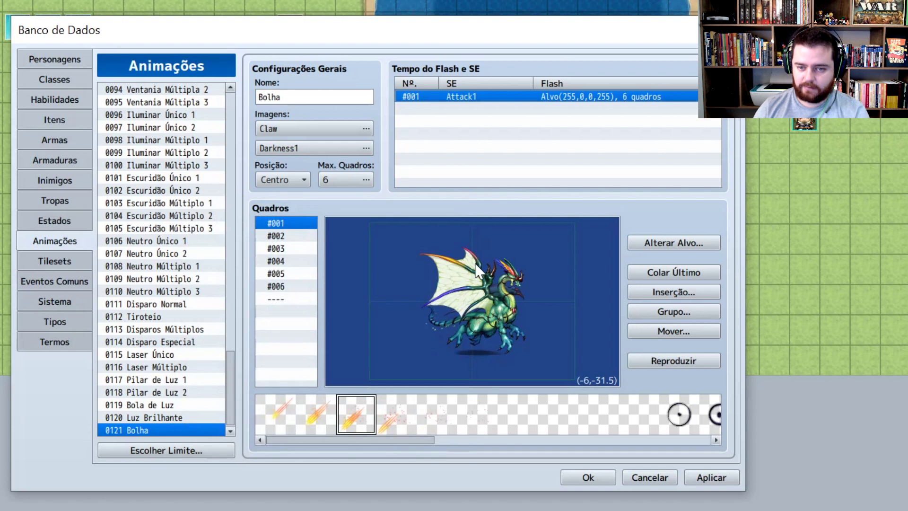
# Step: Change the animation's preview target to the Assassin image and play the animation
pyautogui.click(680, 242)
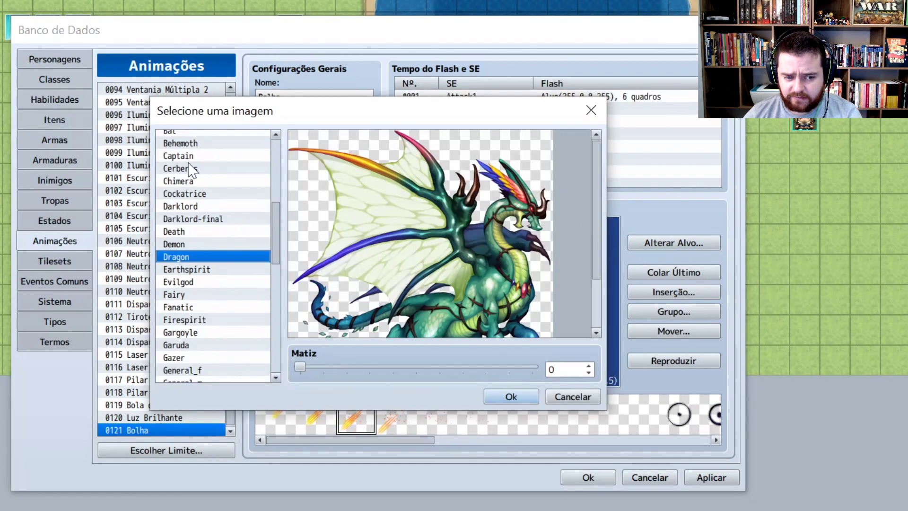
pyautogui.scroll(4, 243, 265)
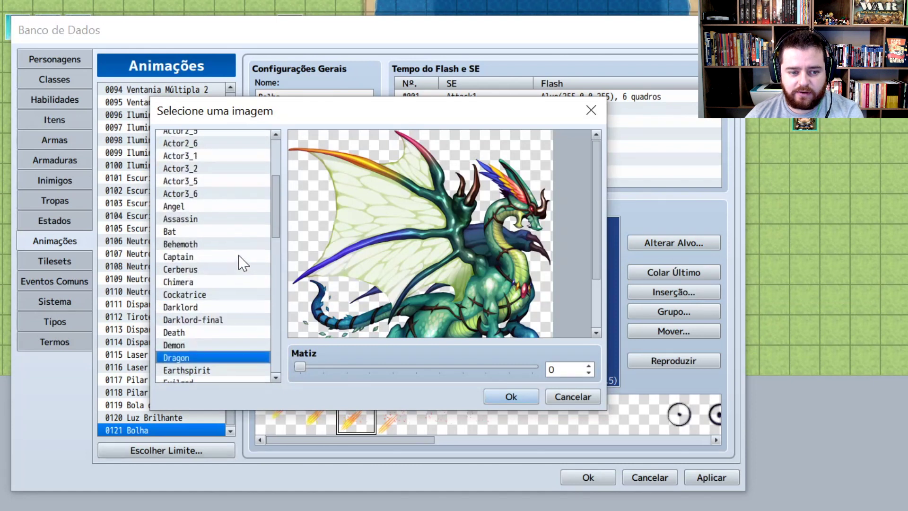
pyautogui.click(189, 259)
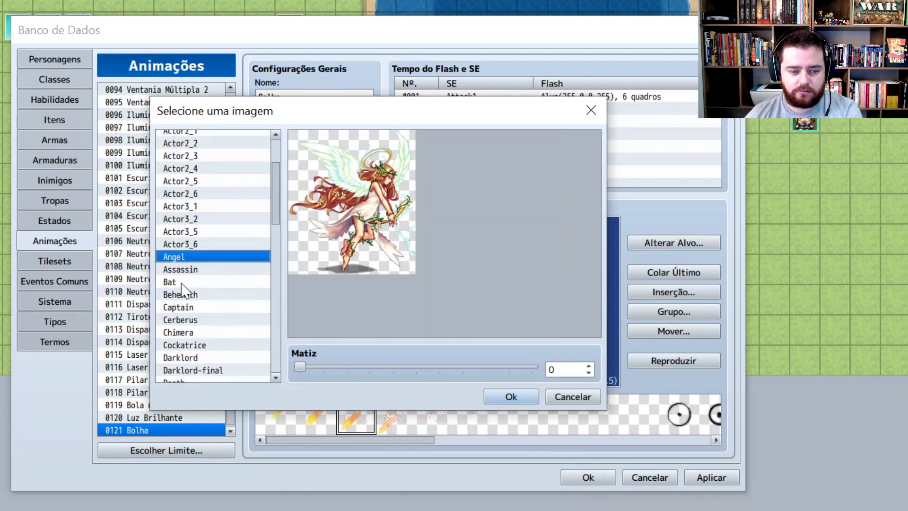
pyautogui.doubleClick(185, 269)
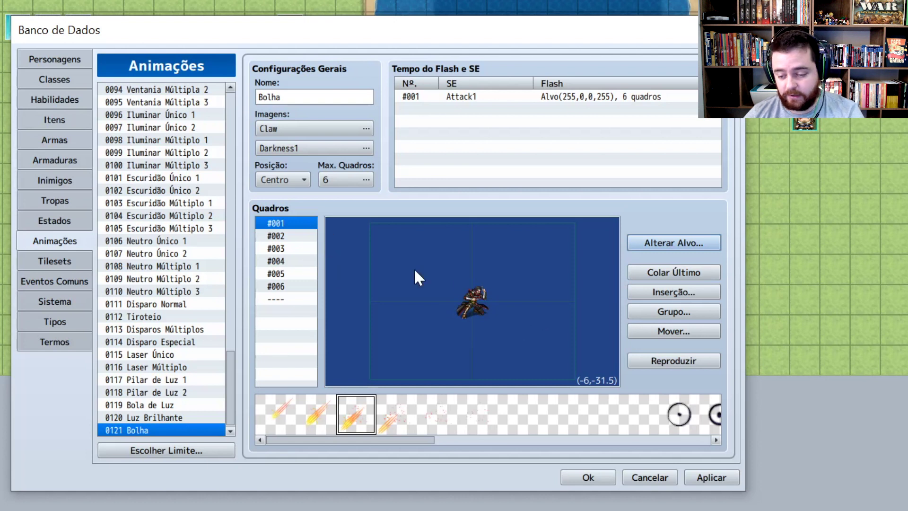
pyautogui.click(674, 359)
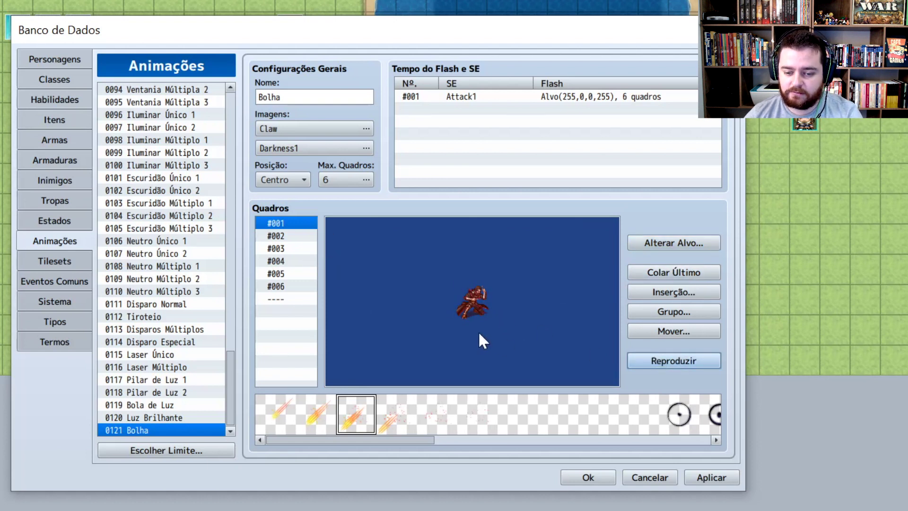
# Step: Change the frame 1 timing's sound effect to Attack2
pyautogui.click(505, 109)
pyautogui.doubleClick(493, 97)
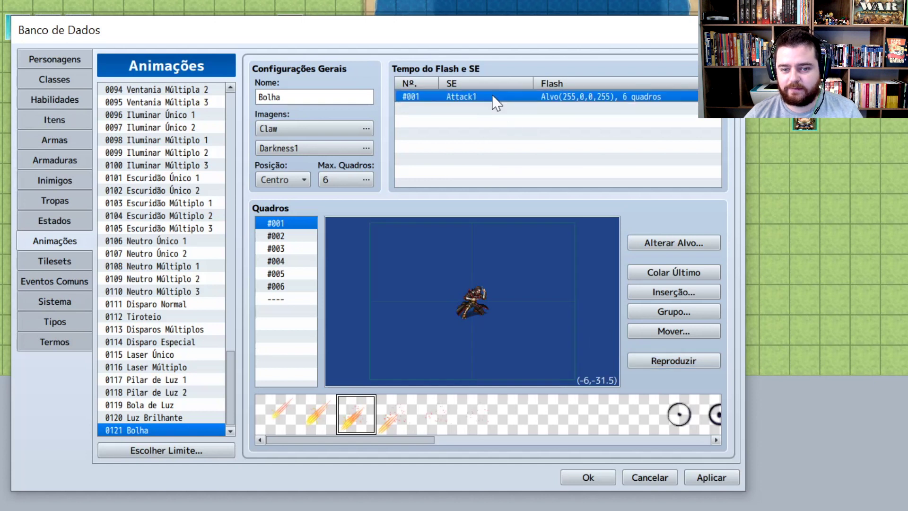
pyautogui.click(549, 73)
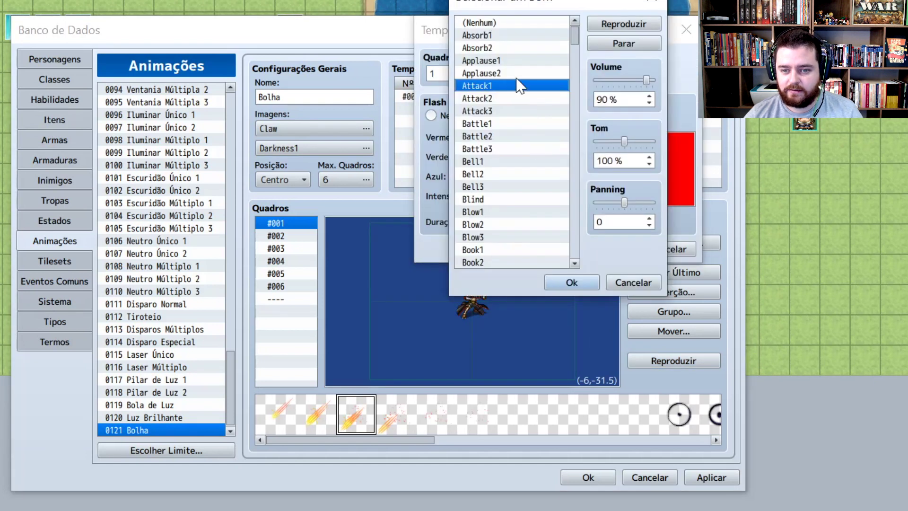
pyautogui.click(512, 99)
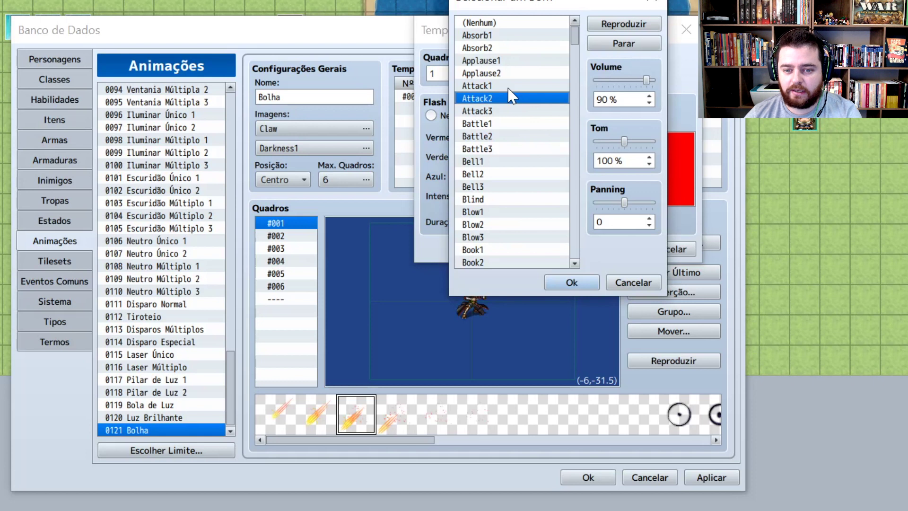
pyautogui.click(571, 281)
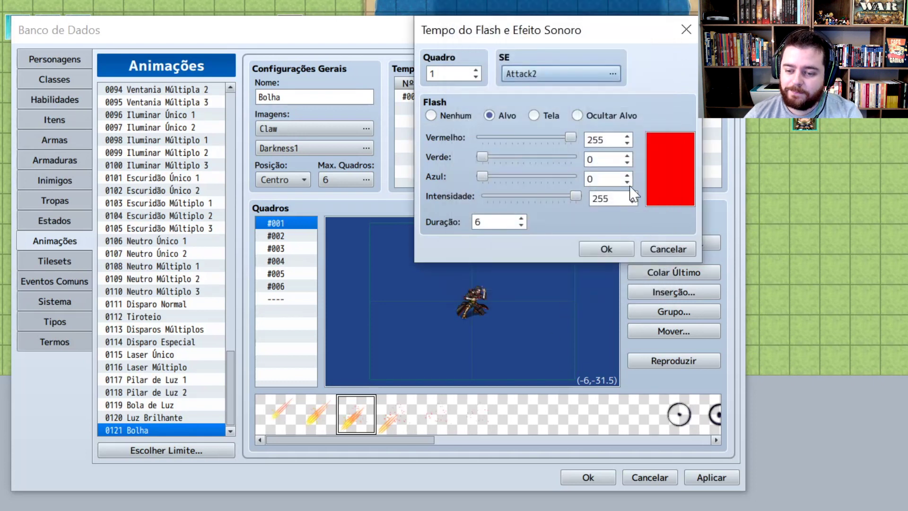
pyautogui.click(607, 250)
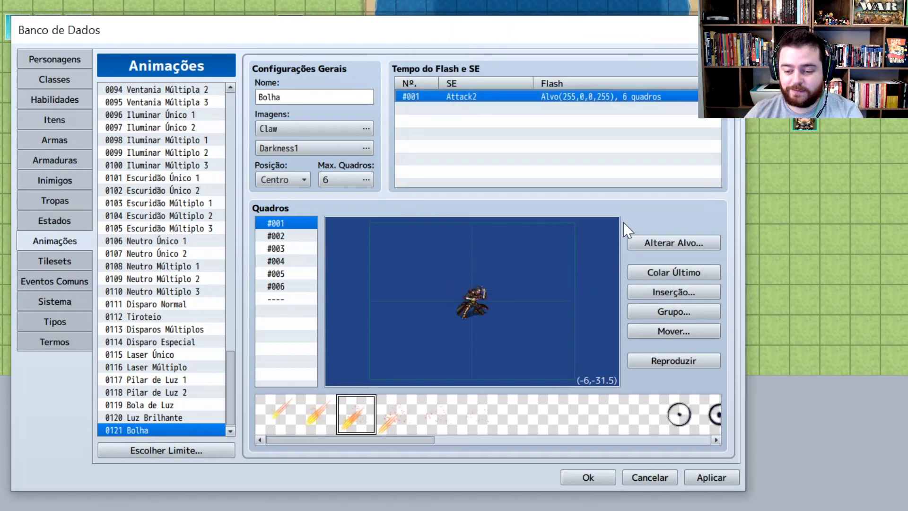
pyautogui.click(648, 277)
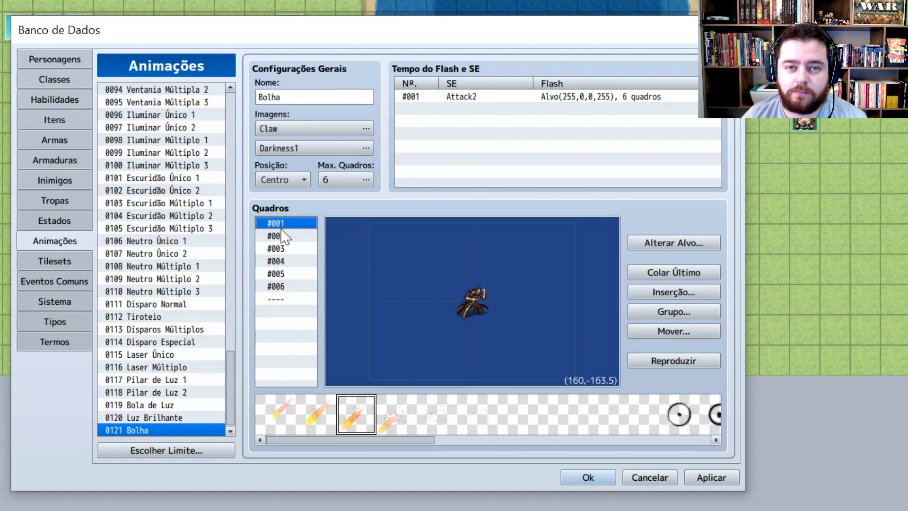
# Step: Place the first Claw slash cell in frame #001, above and to the right of the assassin, at about (308, -213.5)
pyautogui.click(283, 422)
pyautogui.click(526, 247)
pyautogui.moveTo(535, 253); pyautogui.dragTo(556, 253)
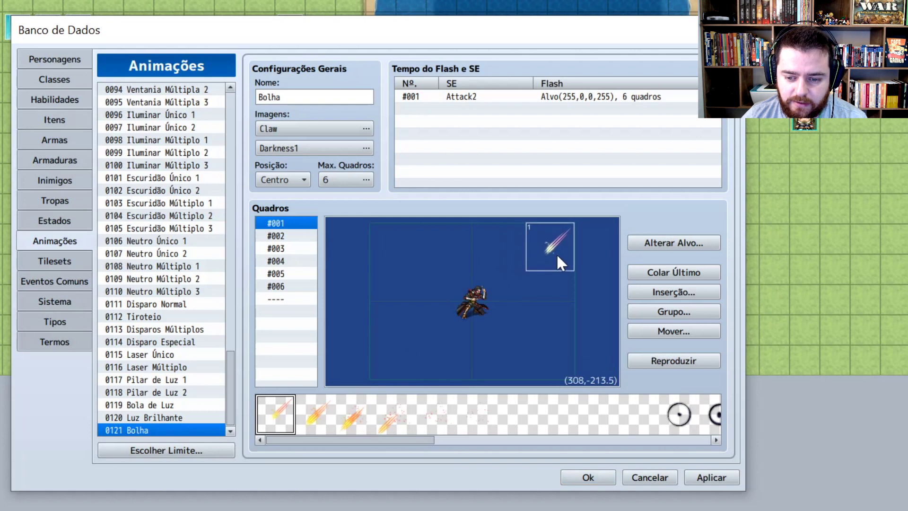
pyautogui.rightClick(557, 253)
pyautogui.press('Escape')
# Step: Place the first Claw slash cell in frame #006, below and to the left of the assassin, at about (-311.5, 223)
pyautogui.press('End')
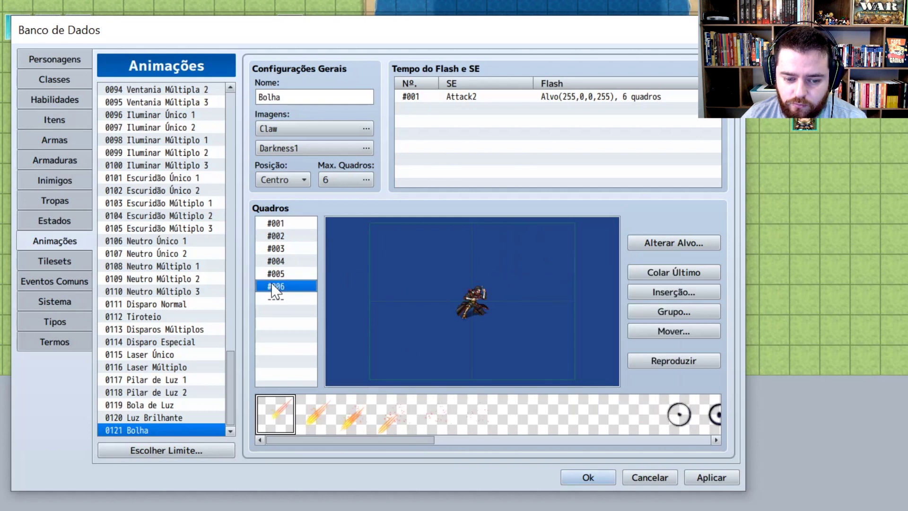
pyautogui.click(381, 369)
pyautogui.moveTo(383, 366); pyautogui.dragTo(393, 353)
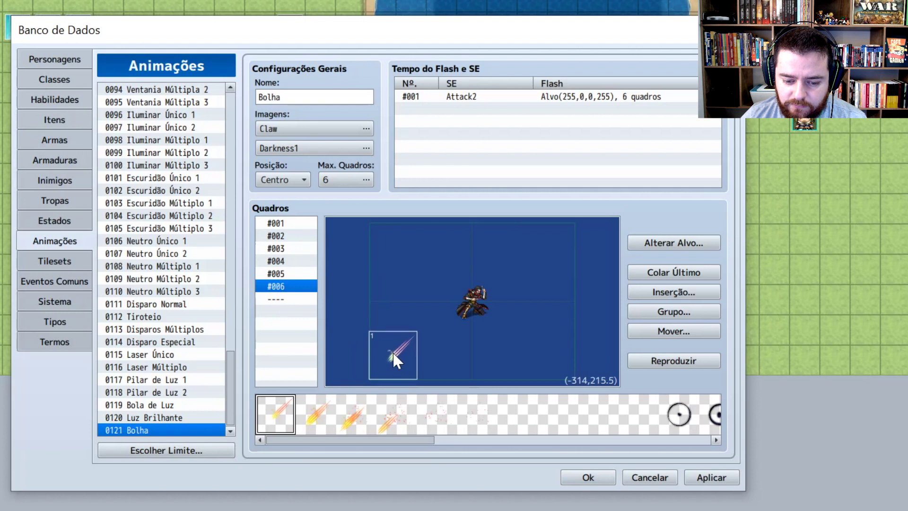
pyautogui.rightClick(394, 354)
# Step: Interpolate cells 1 to 16 across frames 1 to 6 with all data types included, and play the animation from frame #001
pyautogui.click(675, 292)
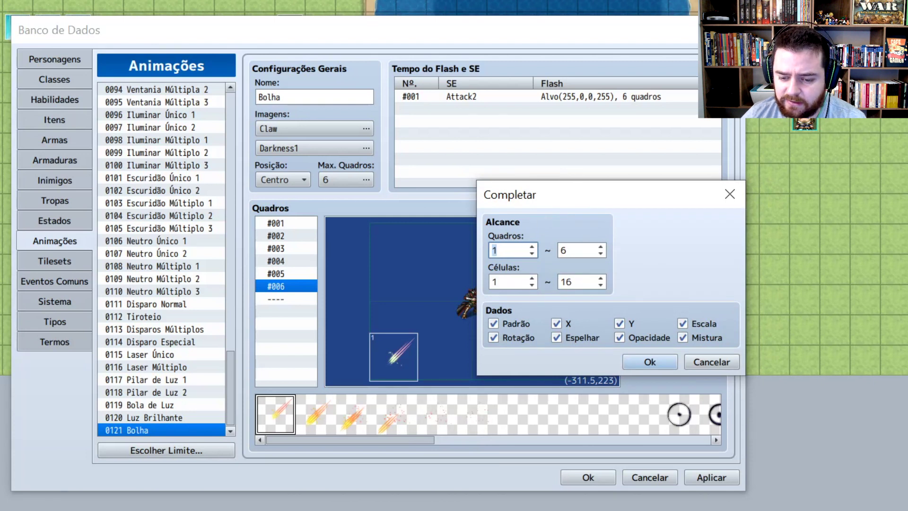
pyautogui.click(578, 282)
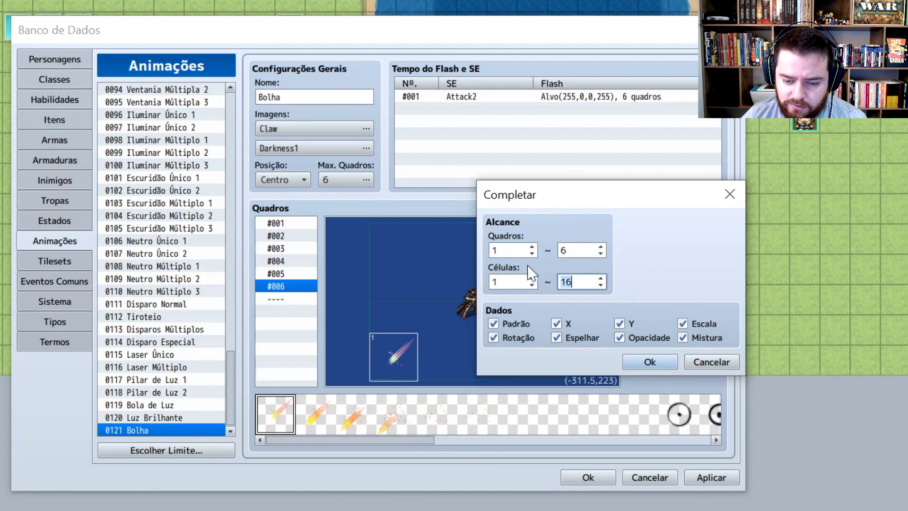
pyautogui.click(666, 358)
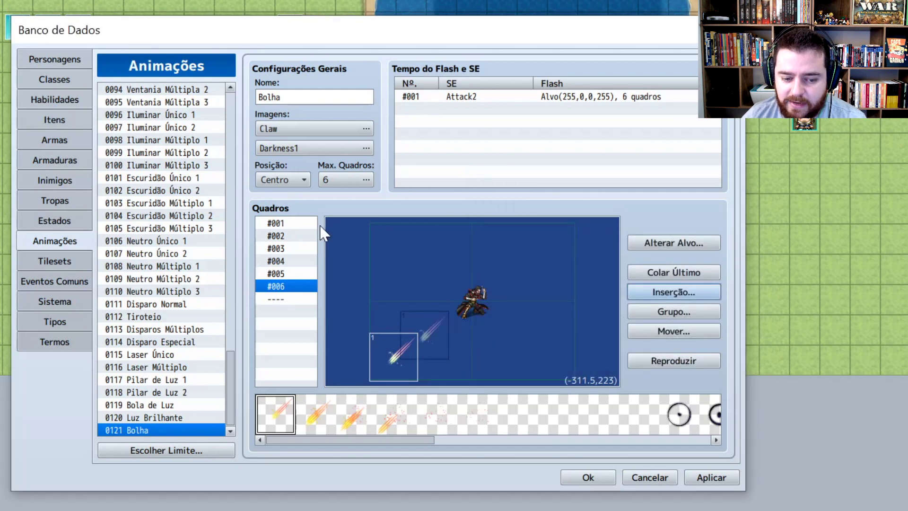
pyautogui.click(290, 224)
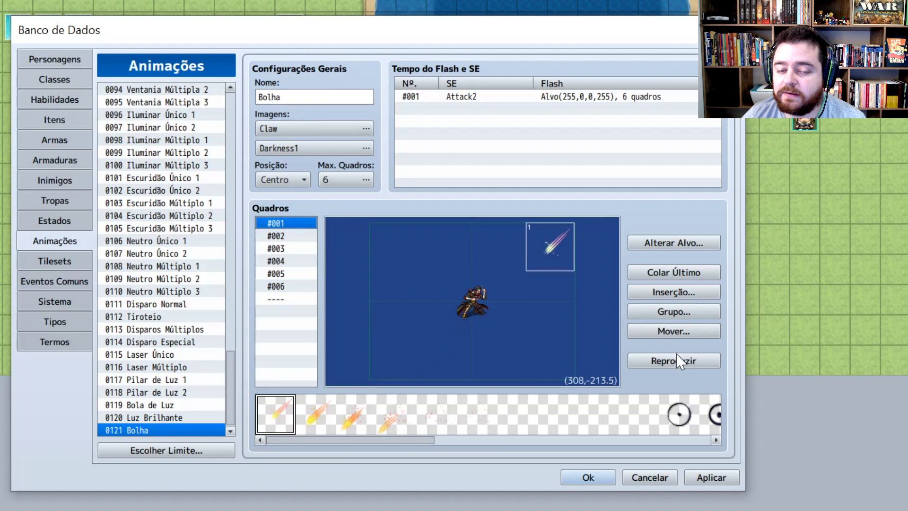
pyautogui.click(668, 363)
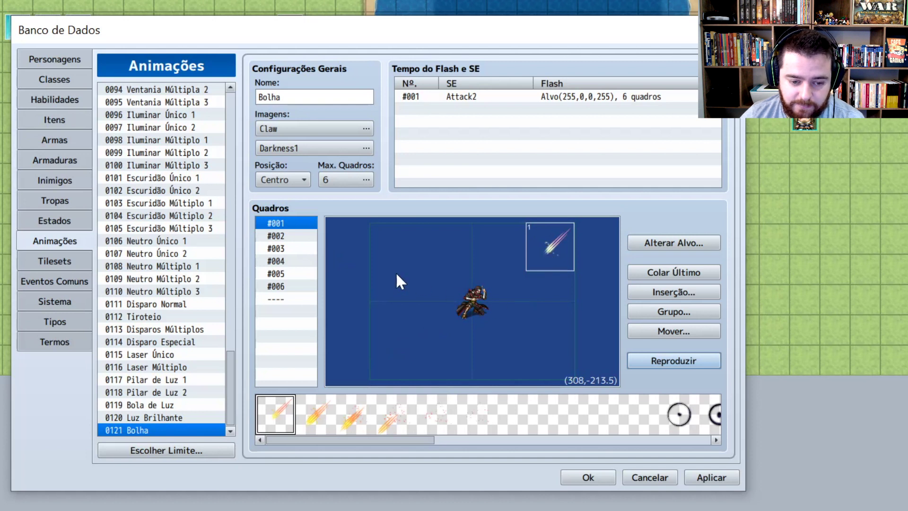
# Step: Set the animation's maximum number of frames to 10
pyautogui.click(309, 286)
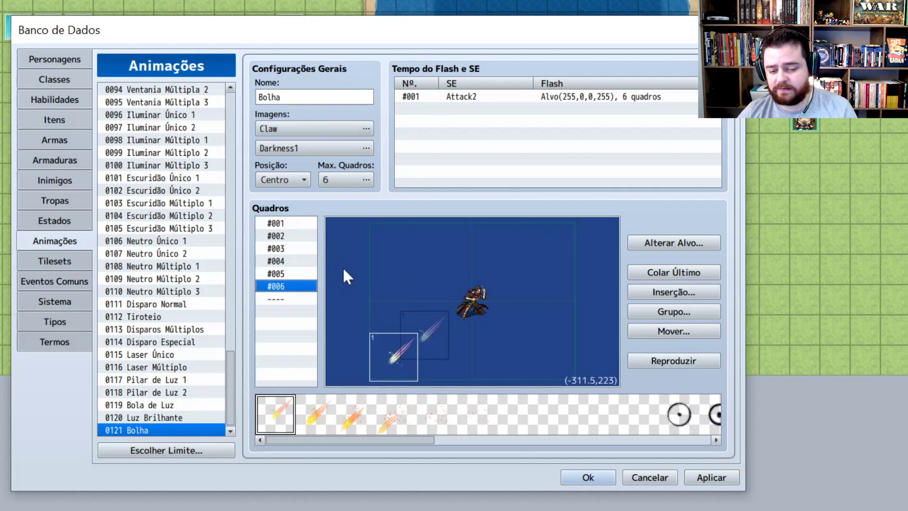
pyautogui.click(364, 180)
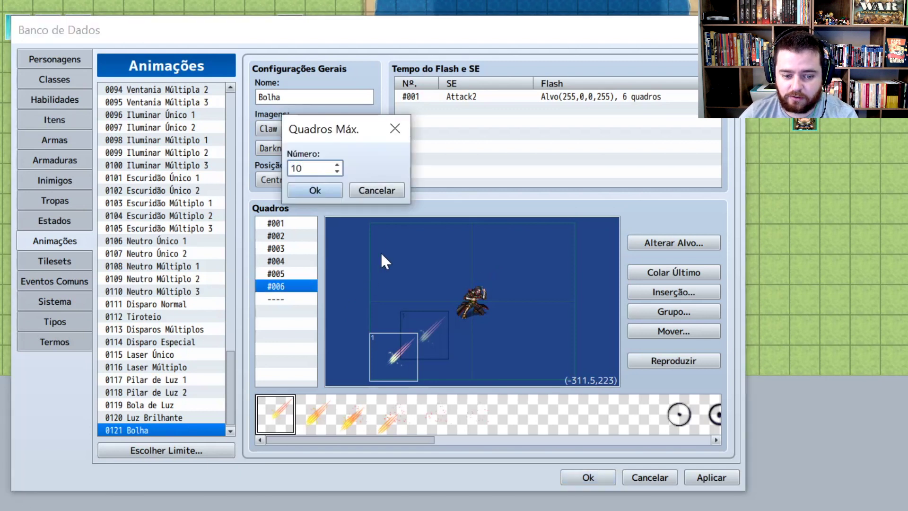
pyautogui.press('Return')
pyautogui.click(299, 223)
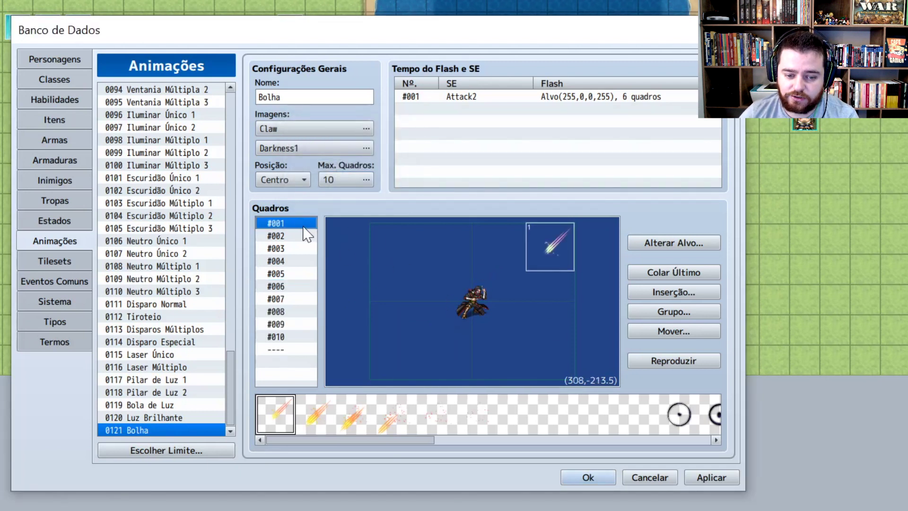
# Step: Place the first Claw slash cell in frame #010 at about (-306.5, 225.5) and interpolate cells 1 to 16 across frames 1 to 10
pyautogui.click(294, 337)
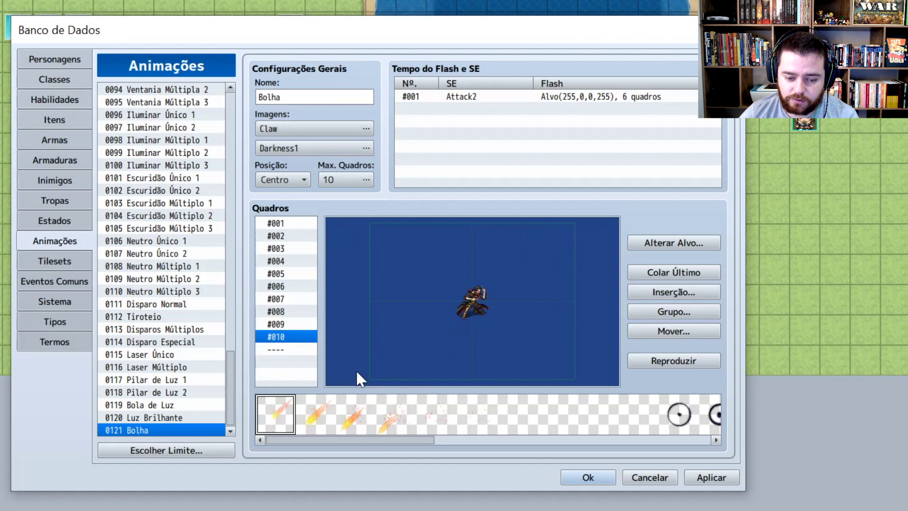
pyautogui.click(383, 359)
pyautogui.moveTo(383, 359); pyautogui.dragTo(395, 358)
pyautogui.rightClick(400, 357)
pyautogui.click(682, 287)
pyautogui.press('Return')
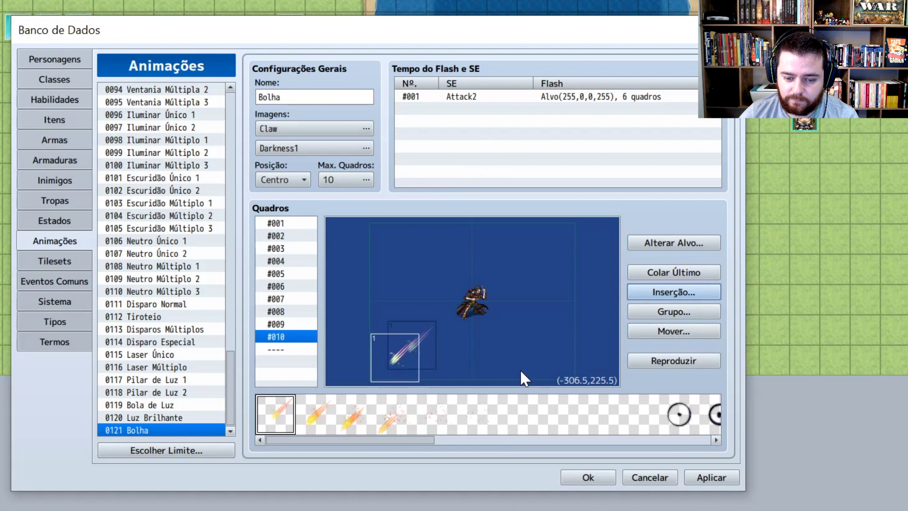
# Step: Play the animation, interpolate cells 1 to 16 across frames 1 to 10 again with all data types, and replay it
pyautogui.click(646, 361)
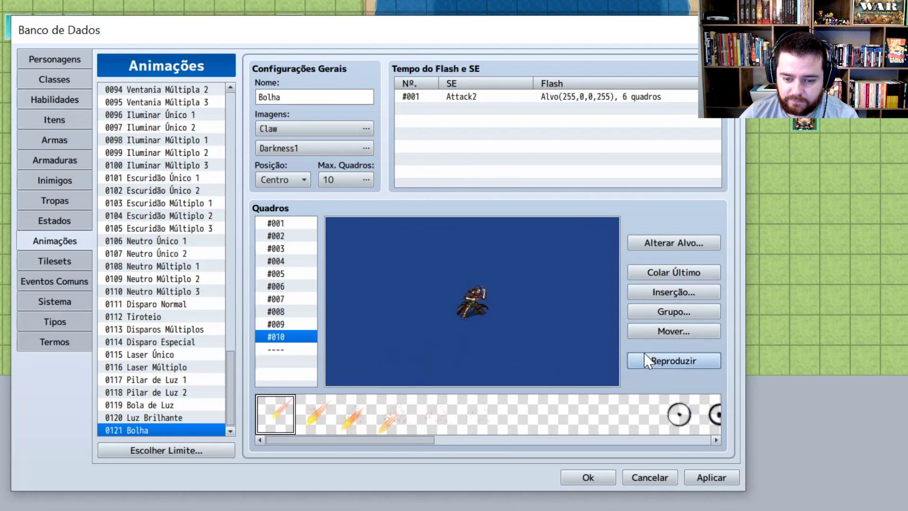
pyautogui.click(674, 361)
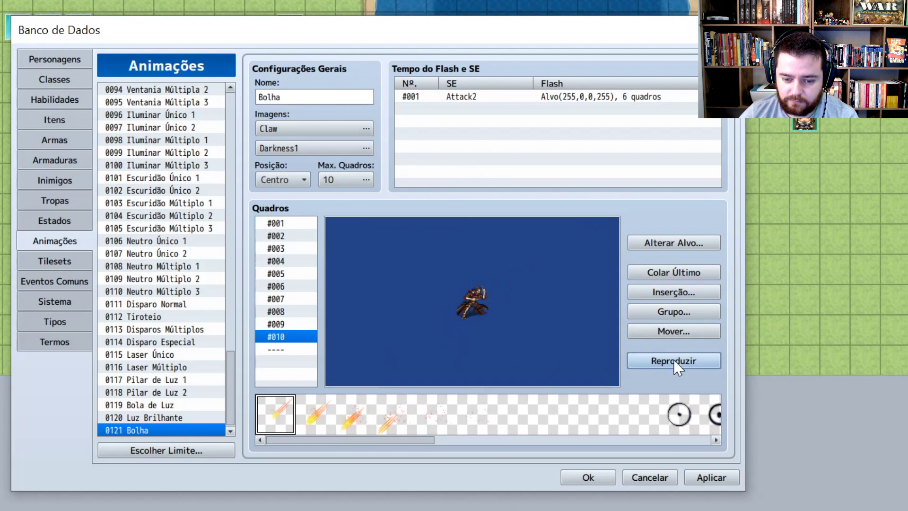
pyautogui.click(694, 293)
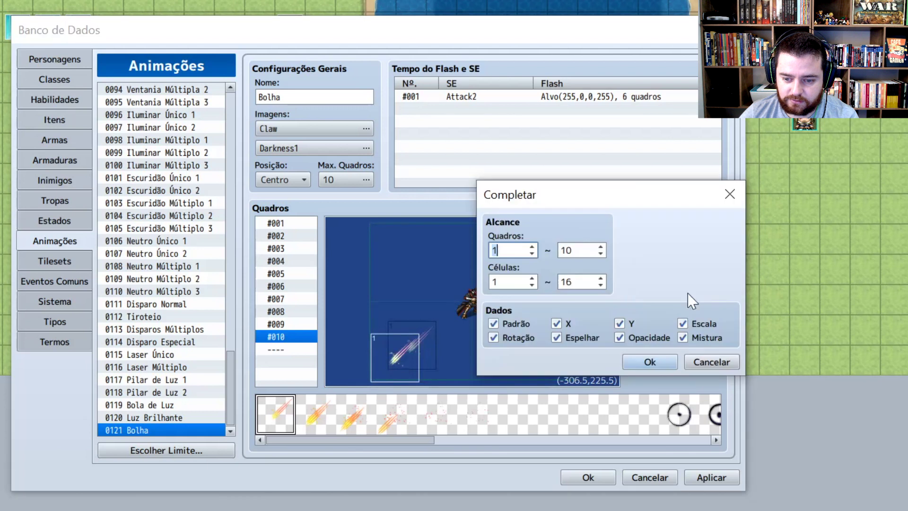
pyautogui.click(644, 361)
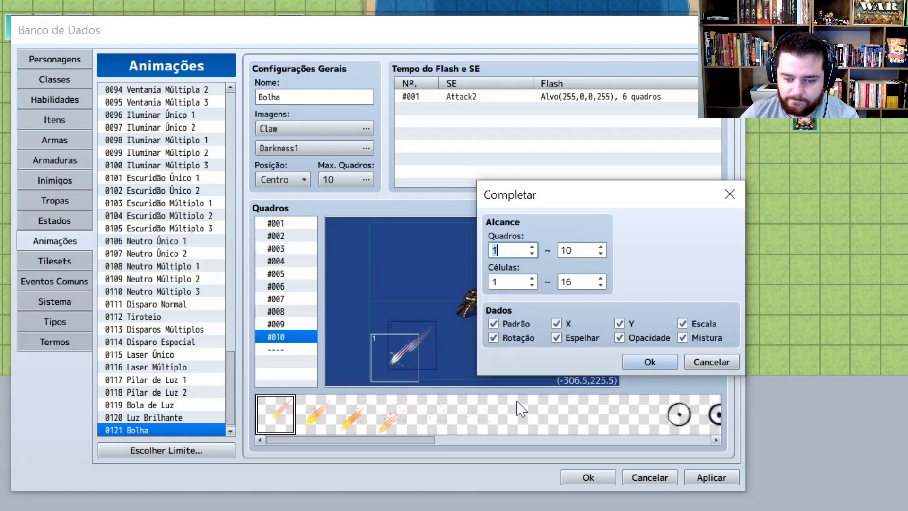
pyautogui.click(672, 362)
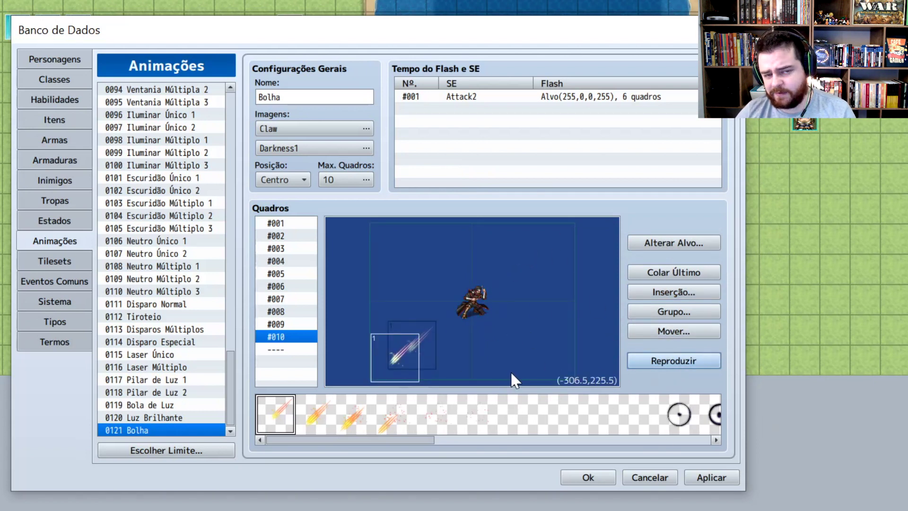
# Step: Cut the animation down to 1 frame, extend it back to 6 frames, and play it
pyautogui.click(371, 178)
pyautogui.write('1')
pyautogui.press('Return')
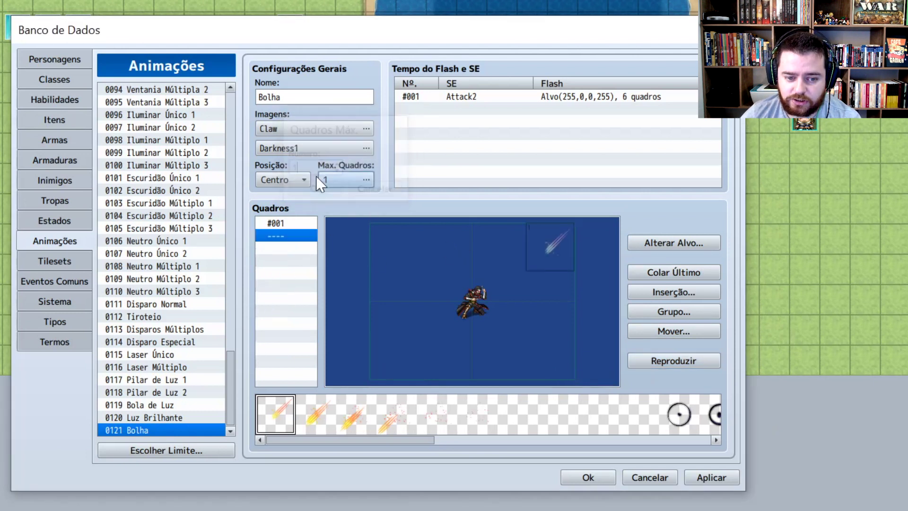
pyautogui.click(366, 185)
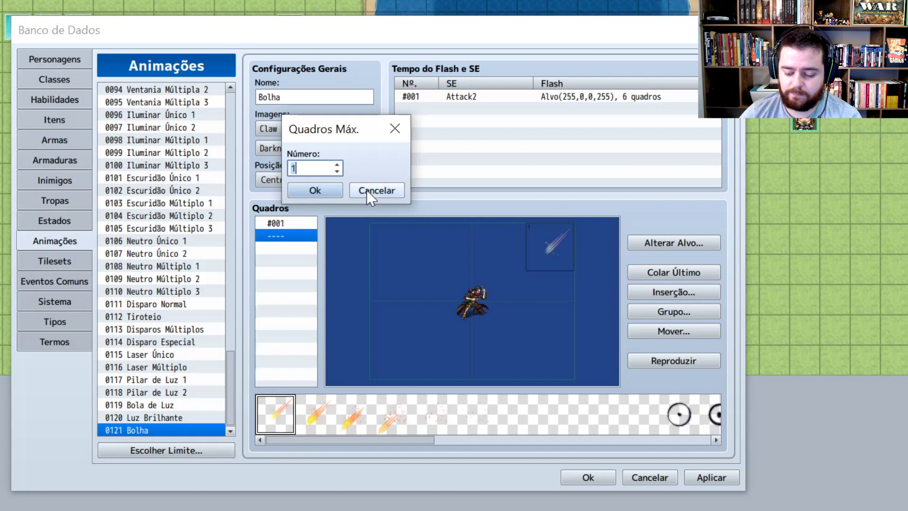
pyautogui.write('6')
pyautogui.press('Return')
pyautogui.click(671, 361)
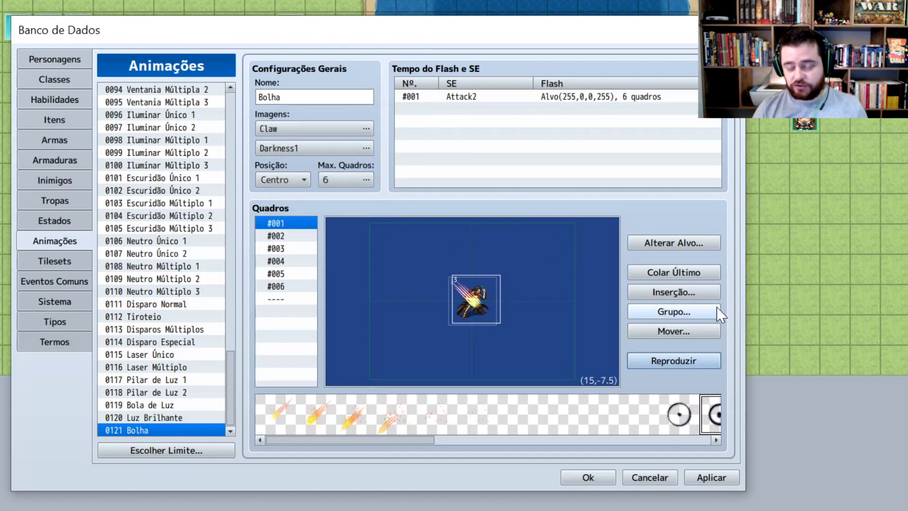
# Step: Clear the cells from frame #001 and set the maximum number of frames to 6
pyautogui.click(283, 409)
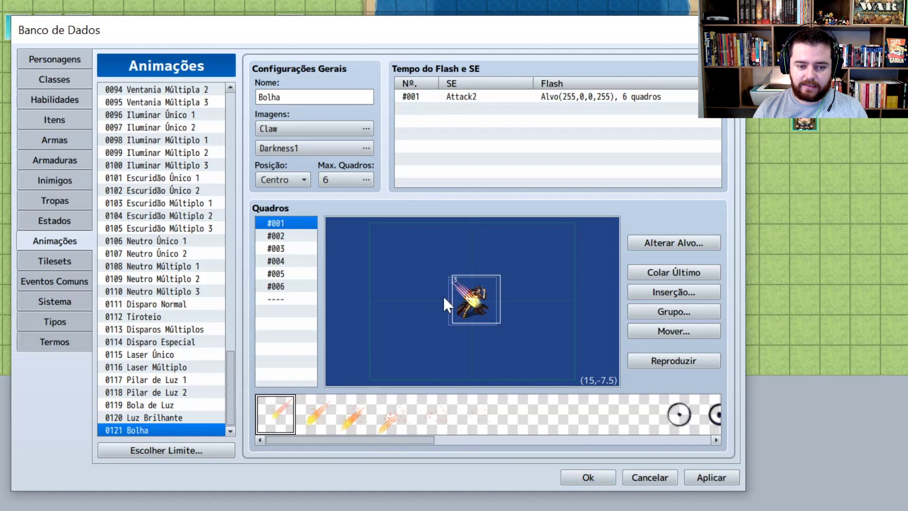
pyautogui.scroll(-6, 341, 184)
pyautogui.click(339, 181)
pyautogui.write('6')
pyautogui.press('Return')
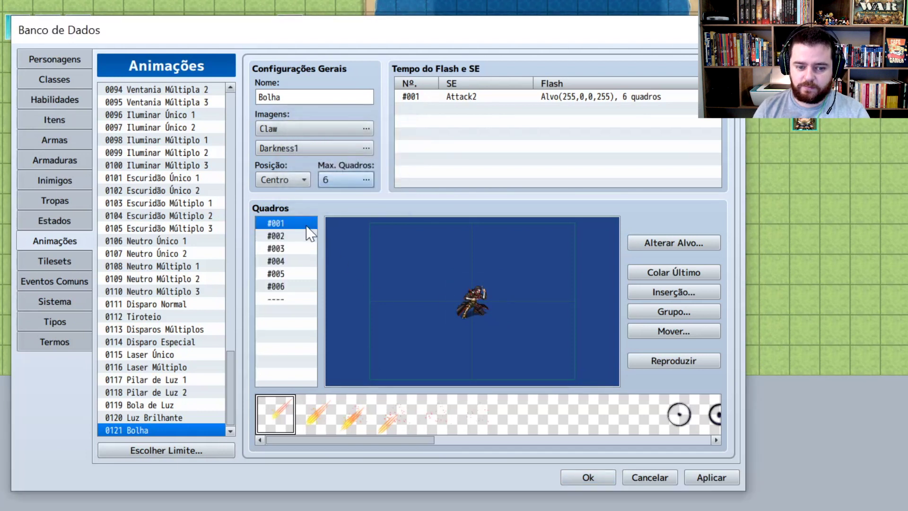
# Step: In frame #001, place the first Claw slash at about (-259, -89) and the second Claw slash at about (143, -141)
pyautogui.click(283, 411)
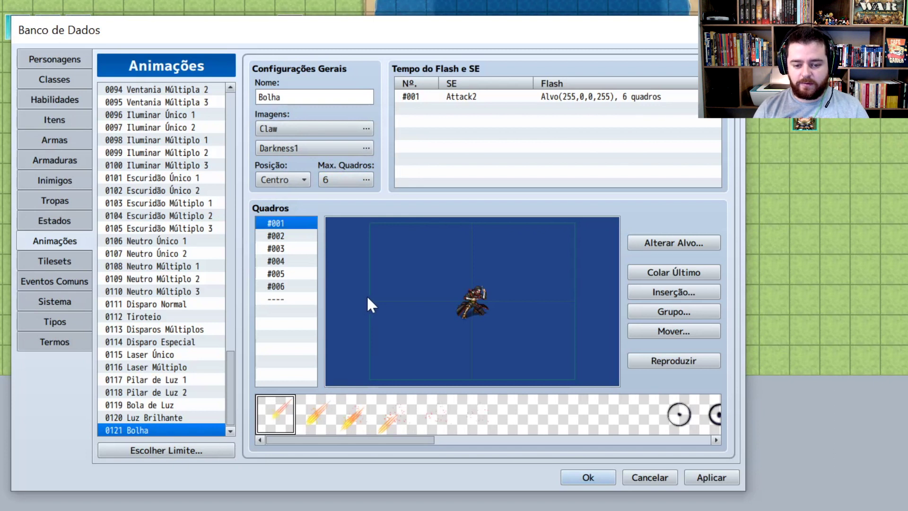
pyautogui.click(408, 281)
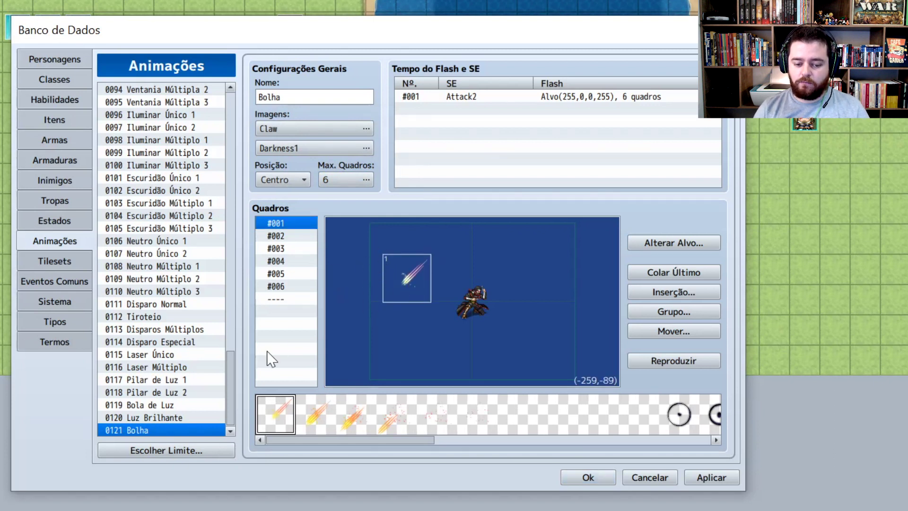
pyautogui.click(315, 414)
pyautogui.click(509, 265)
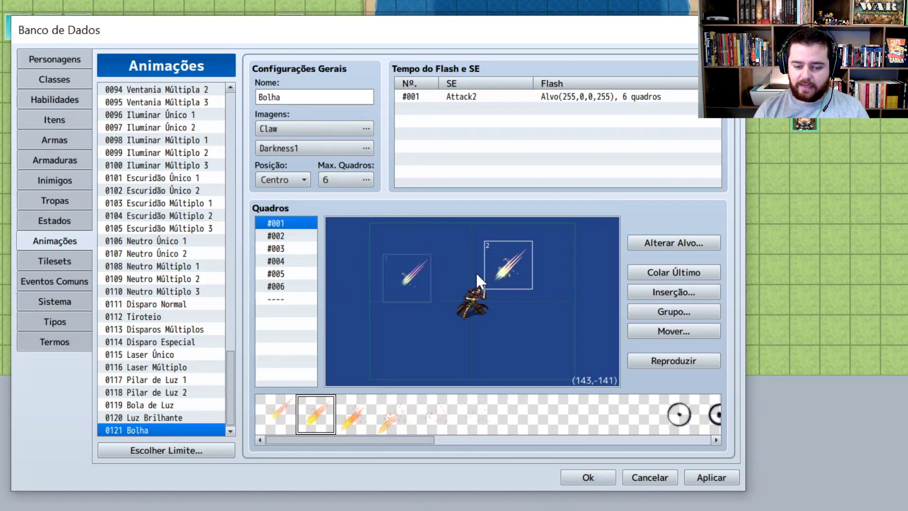
# Step: Add the second Darkness1 ring pattern to frame #001 just below the assassin, at about (-34.5, 177.5)
pyautogui.click(714, 415)
pyautogui.click(441, 325)
pyautogui.moveTo(441, 324); pyautogui.dragTo(472, 344)
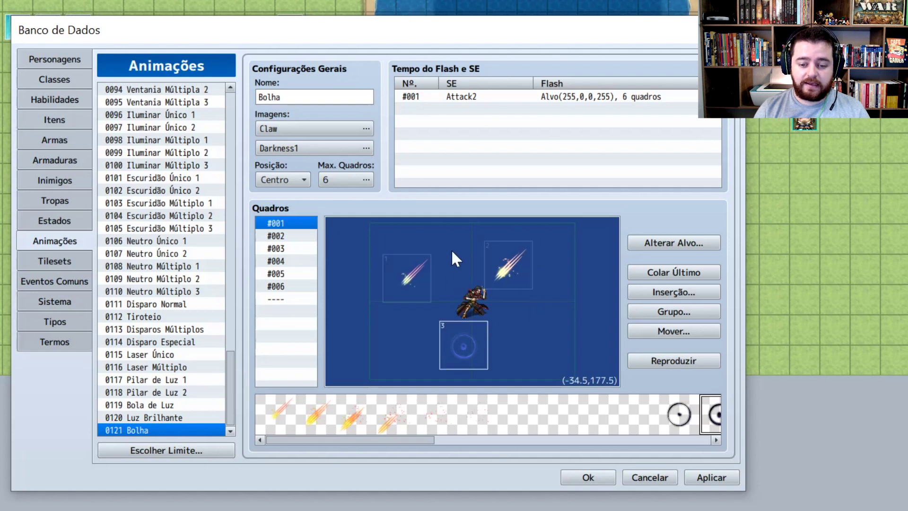
# Step: Move the ring cell forward in the stacking order and send it back to position 3
pyautogui.rightClick(464, 330)
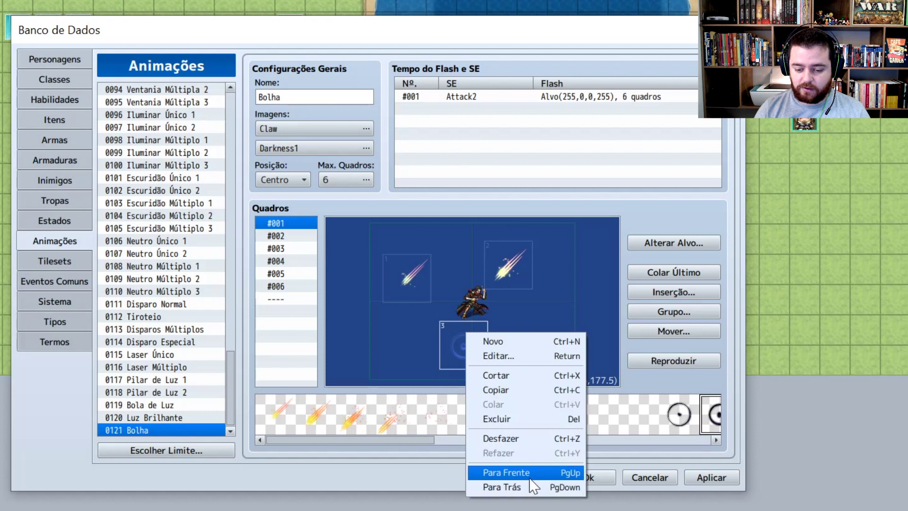
pyautogui.click(529, 476)
pyautogui.rightClick(459, 347)
pyautogui.click(537, 490)
pyautogui.rightClick(452, 338)
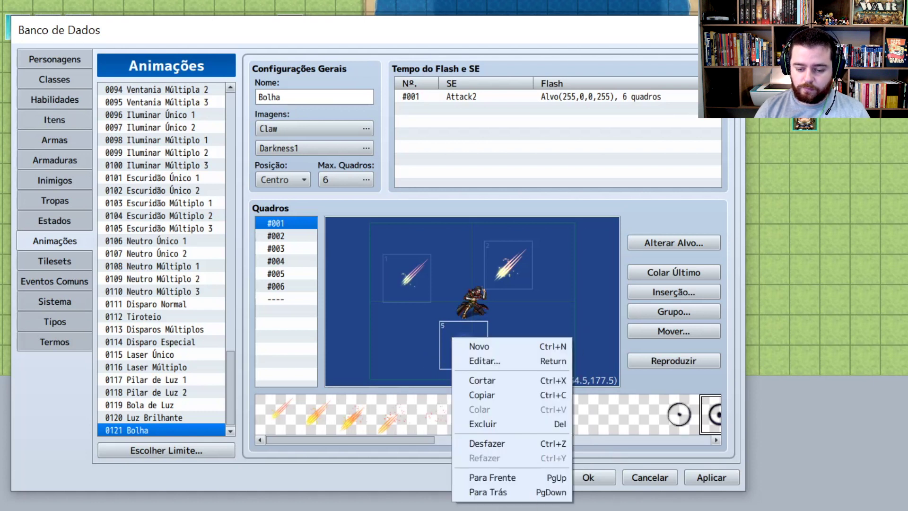
pyautogui.click(520, 492)
pyautogui.rightClick(477, 338)
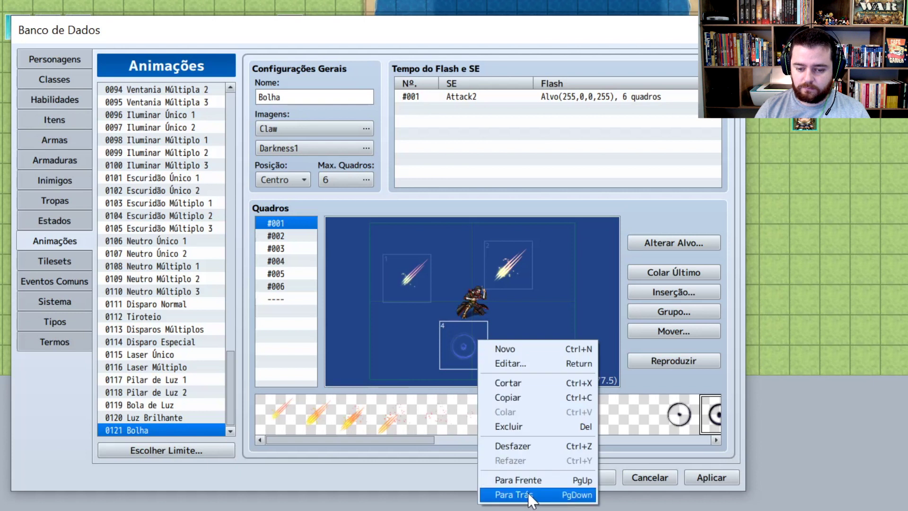
pyautogui.click(516, 492)
# Step: Overlap the ring cell with the first slash, nudge the second slash down, and move the ring to about (-101, 246.5)
pyautogui.moveTo(448, 346); pyautogui.dragTo(397, 276)
pyautogui.moveTo(510, 266)
pyautogui.mouseDown()
pyautogui.moveTo(418, 271)
pyautogui.moveTo(502, 260)
pyautogui.moveTo(512, 273)
pyautogui.mouseUp()
pyautogui.moveTo(425, 268); pyautogui.dragTo(455, 358)
# Step: Add a dark orb cell below the first slash at about (-283, 157.5) and reposition the ring cell just beside it
pyautogui.moveTo(377, 443); pyautogui.dragTo(583, 448)
pyautogui.click(397, 423)
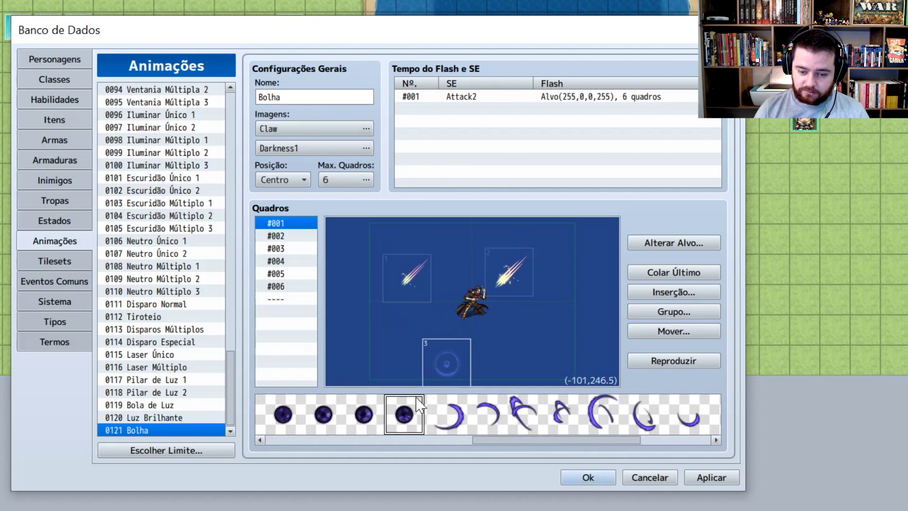
pyautogui.click(430, 320)
pyautogui.moveTo(437, 320); pyautogui.dragTo(418, 274)
pyautogui.moveTo(431, 355); pyautogui.dragTo(448, 341)
pyautogui.click(394, 268)
pyautogui.moveTo(405, 265); pyautogui.dragTo(397, 329)
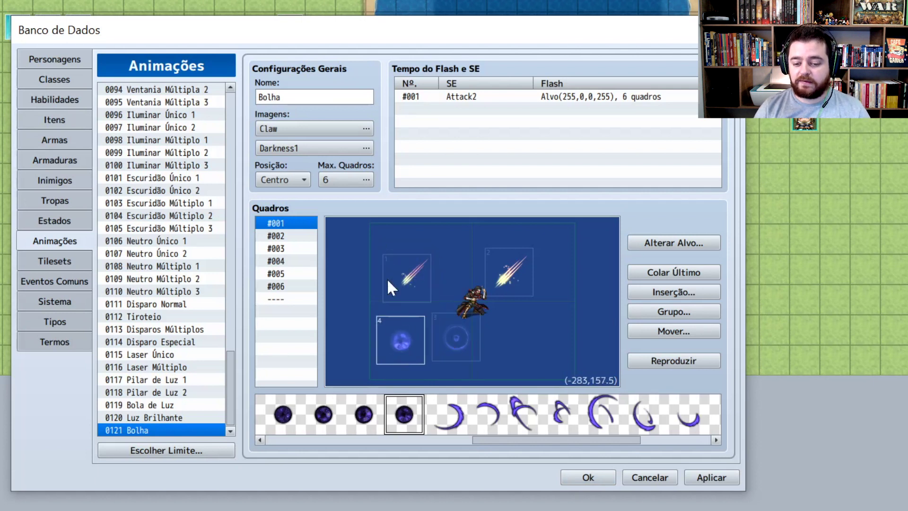
# Step: In the first slash cell's properties, set X to -258 and the blend mode to Normal
pyautogui.click(404, 271)
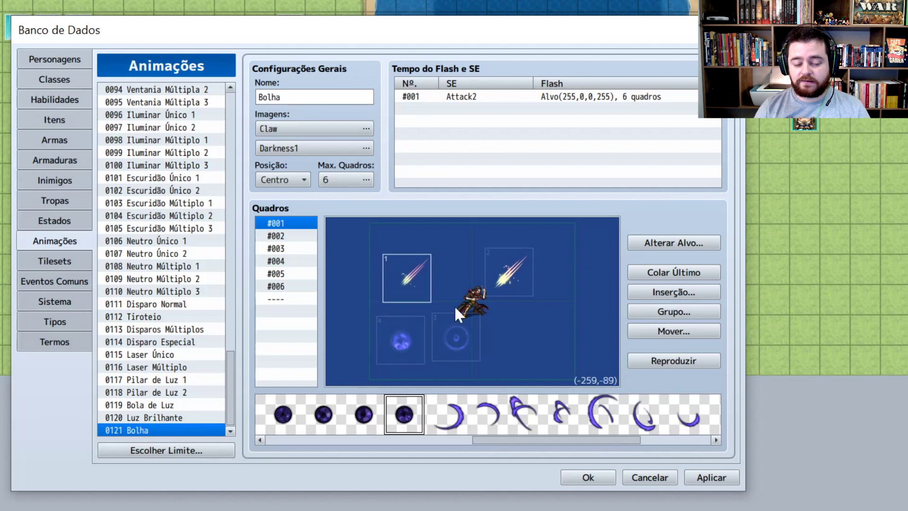
pyautogui.doubleClick(410, 276)
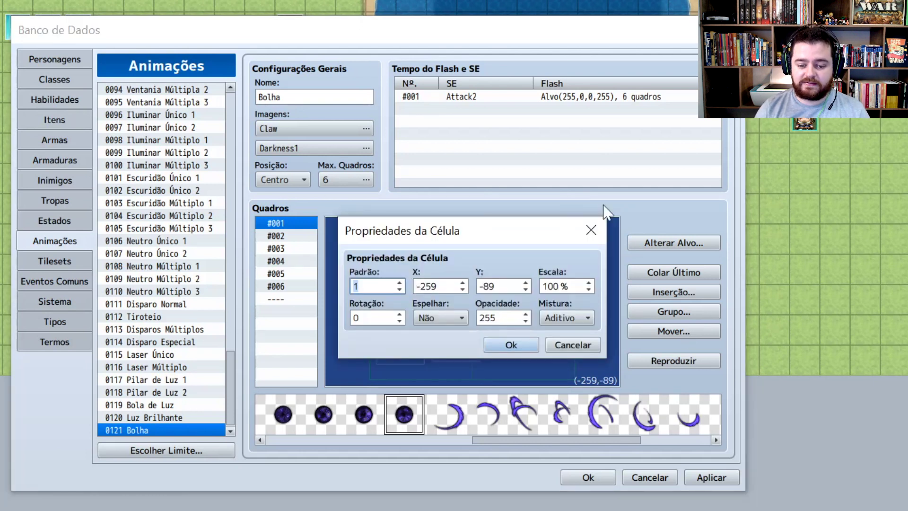
pyautogui.moveTo(480, 229)
pyautogui.mouseDown()
pyautogui.moveTo(413, 199)
pyautogui.moveTo(395, 152)
pyautogui.moveTo(469, 221)
pyautogui.mouseUp()
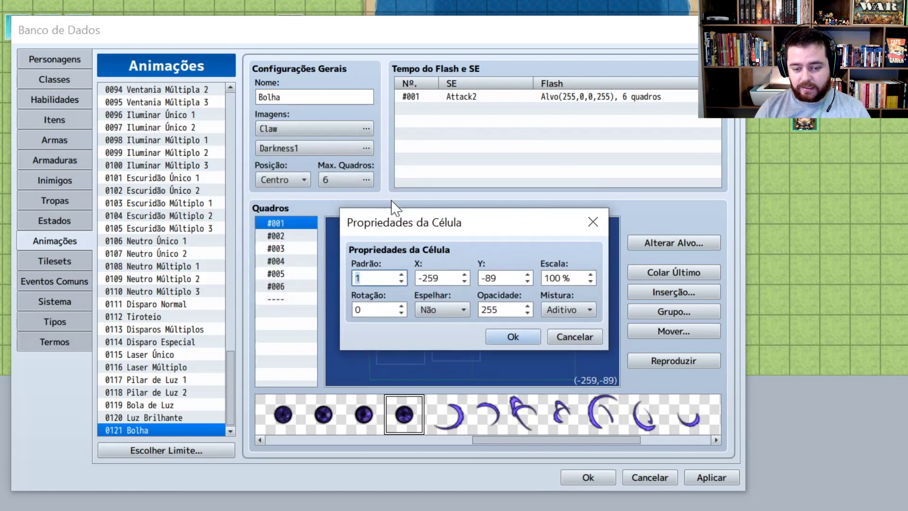
pyautogui.click(360, 277)
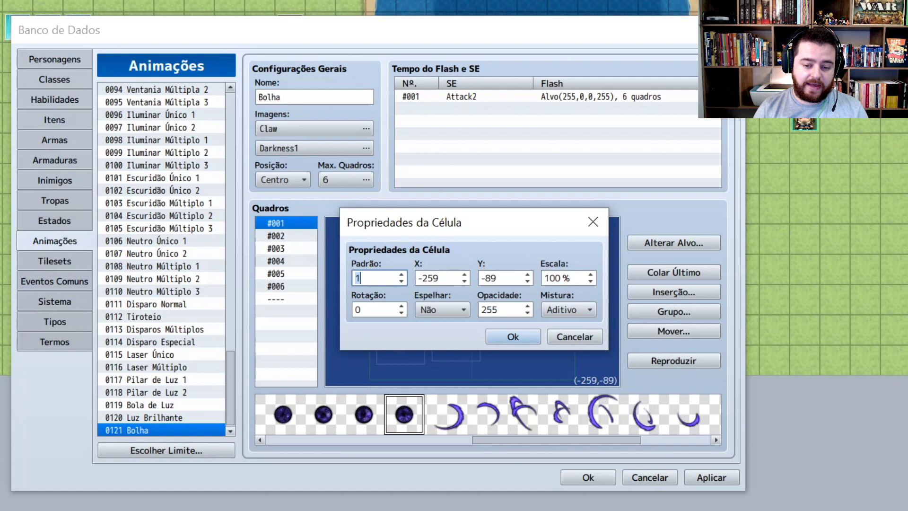
pyautogui.press('Tab')
pyautogui.press('Up')
pyautogui.press('Tab')
pyautogui.press('Tab')
pyautogui.press('Tab')
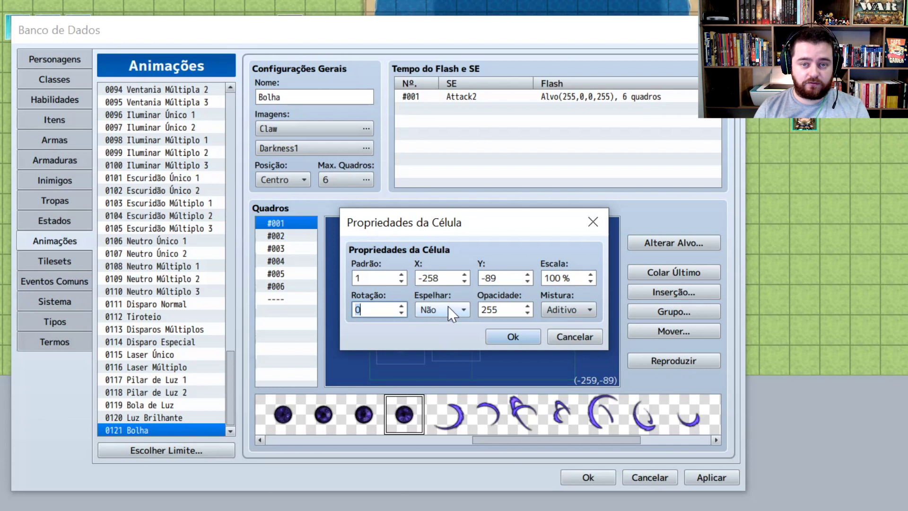
pyautogui.press('Tab')
pyautogui.press('Tab')
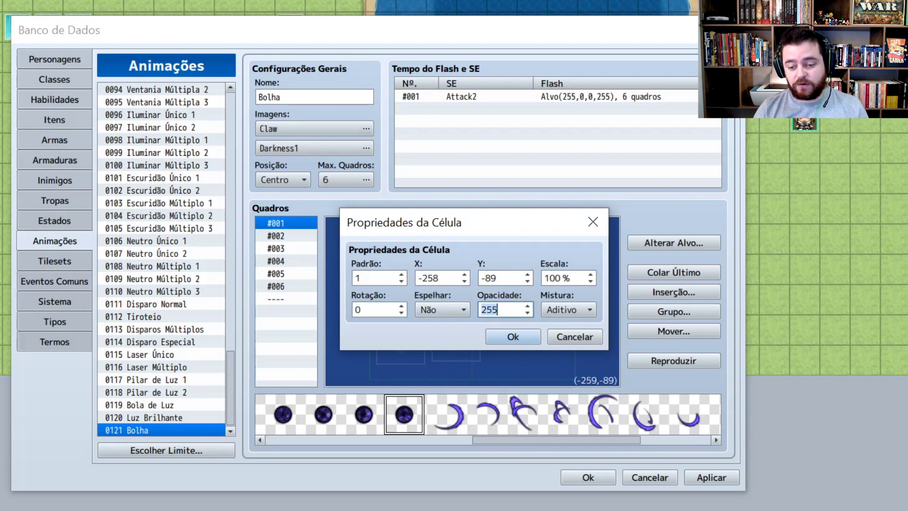
pyautogui.click(580, 308)
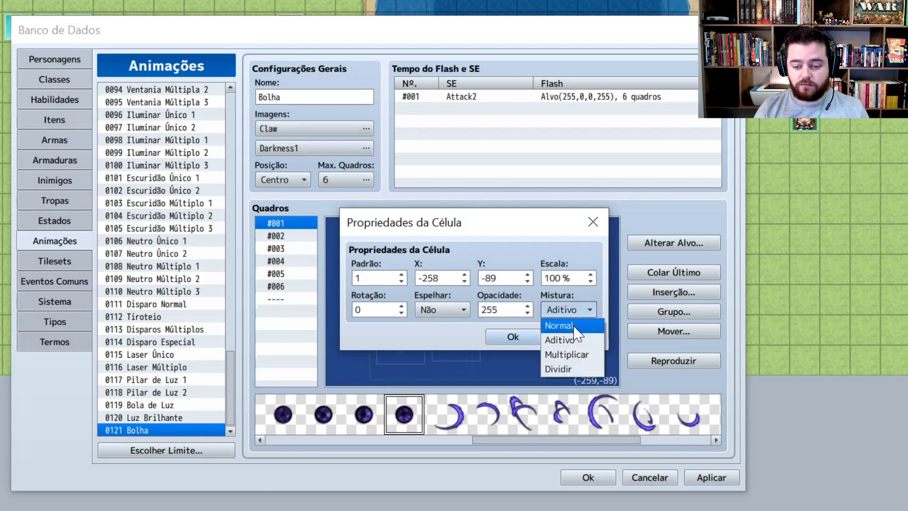
pyautogui.click(559, 326)
pyautogui.click(517, 335)
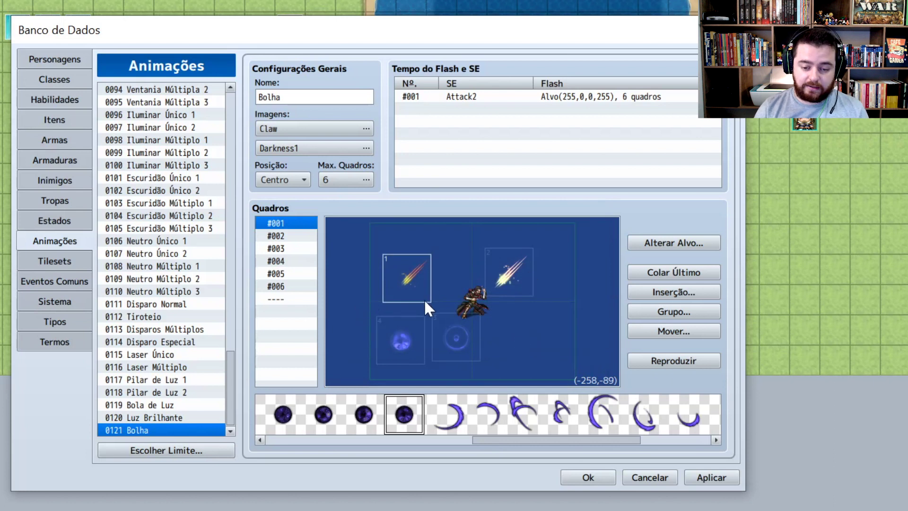
# Step: Batch-set the pattern to 1 for cells 1 to 16 across frames 1 to 6
pyautogui.click(655, 315)
pyautogui.moveTo(612, 200); pyautogui.dragTo(430, 24)
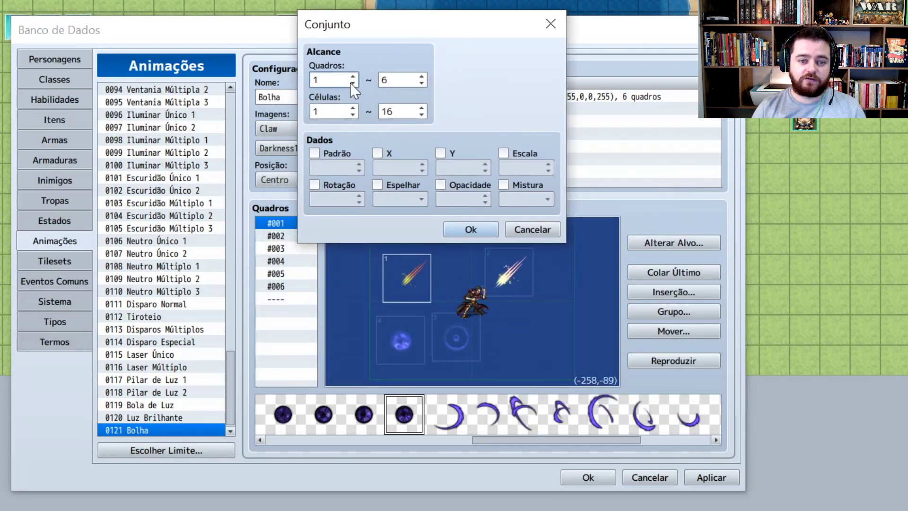
pyautogui.press('Tab')
pyautogui.press('Tab')
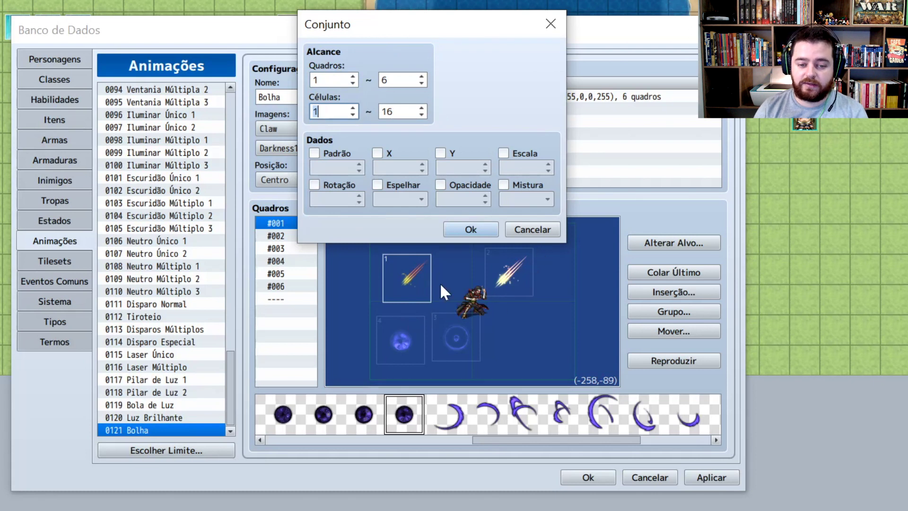
pyautogui.click(314, 154)
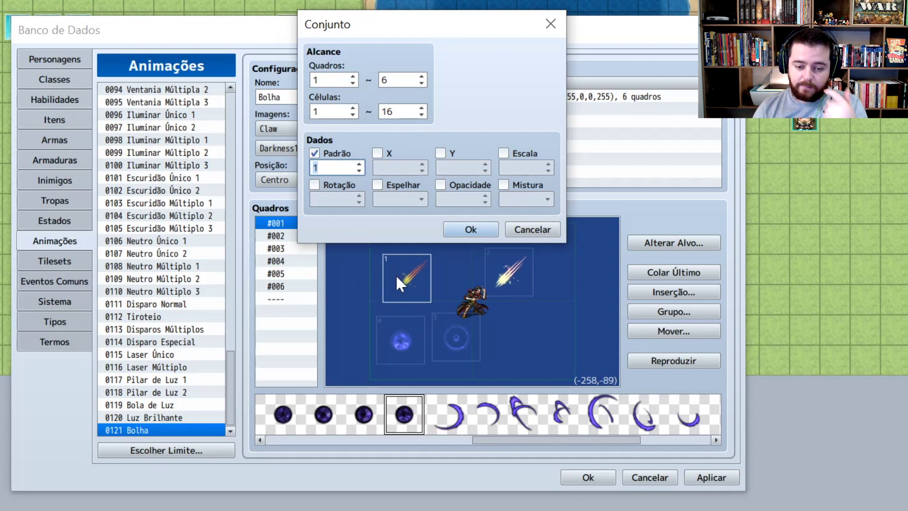
pyautogui.click(471, 229)
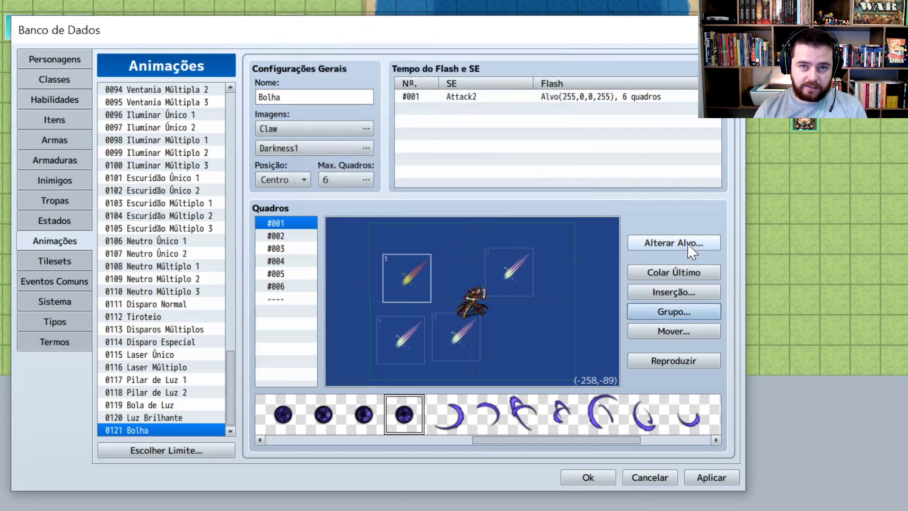
# Step: Nudge the second slash cell and move cell 3 directly below it, to about (149.5, 155.5)
pyautogui.moveTo(493, 296); pyautogui.dragTo(494, 297)
pyautogui.moveTo(450, 325); pyautogui.dragTo(503, 326)
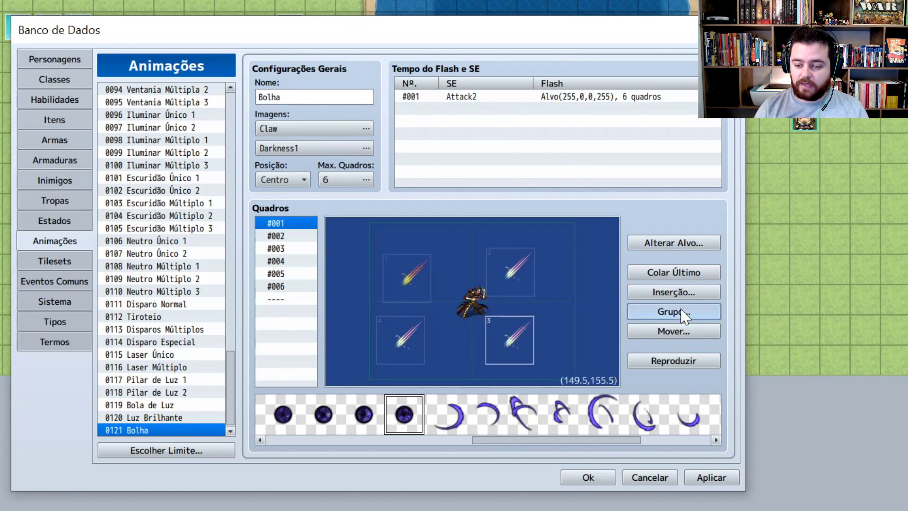
pyautogui.click(681, 313)
pyautogui.moveTo(628, 195); pyautogui.dragTo(428, 121)
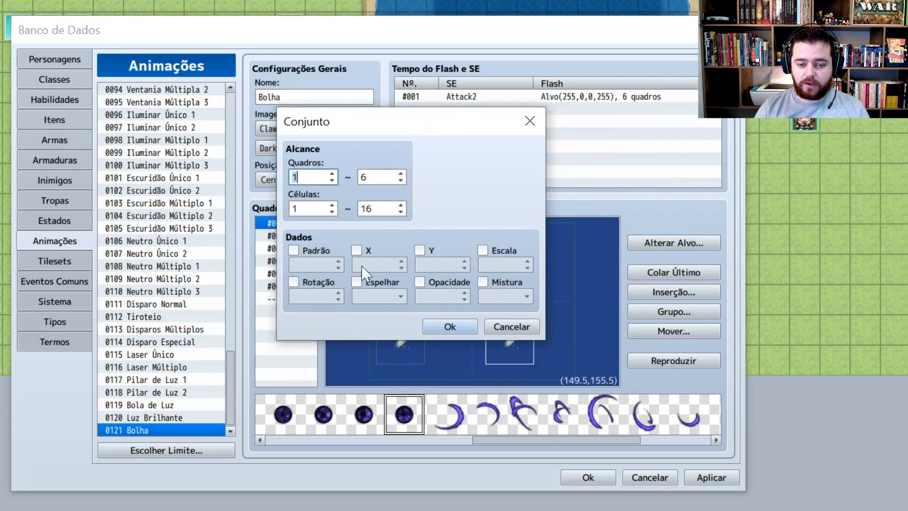
pyautogui.click(504, 328)
# Step: Shift cells 1 to 16 by X 50 across frames 1 to 6 and preview the animation
pyautogui.click(658, 332)
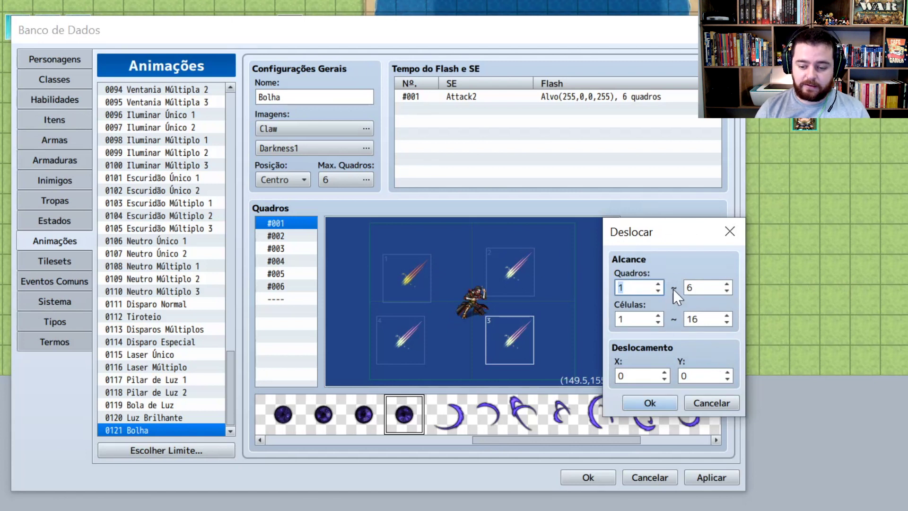
pyautogui.doubleClick(658, 376)
pyautogui.write('50')
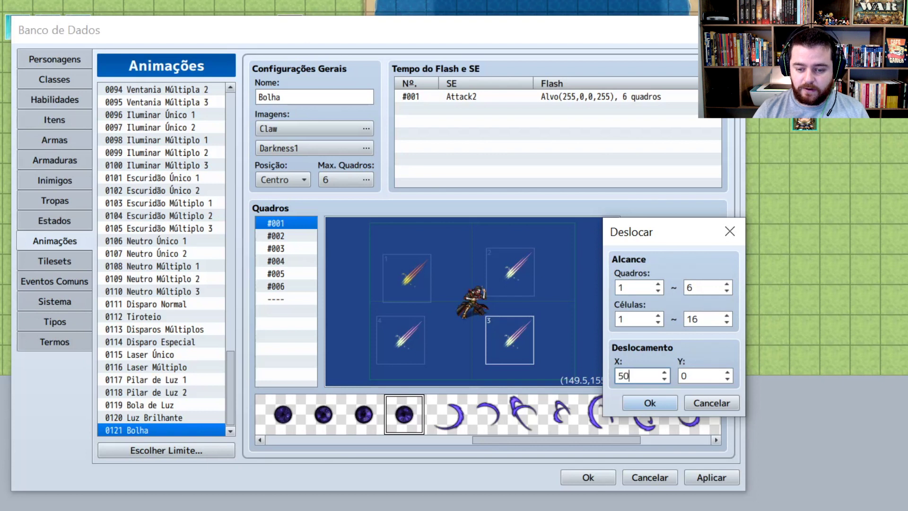
pyautogui.press('Return')
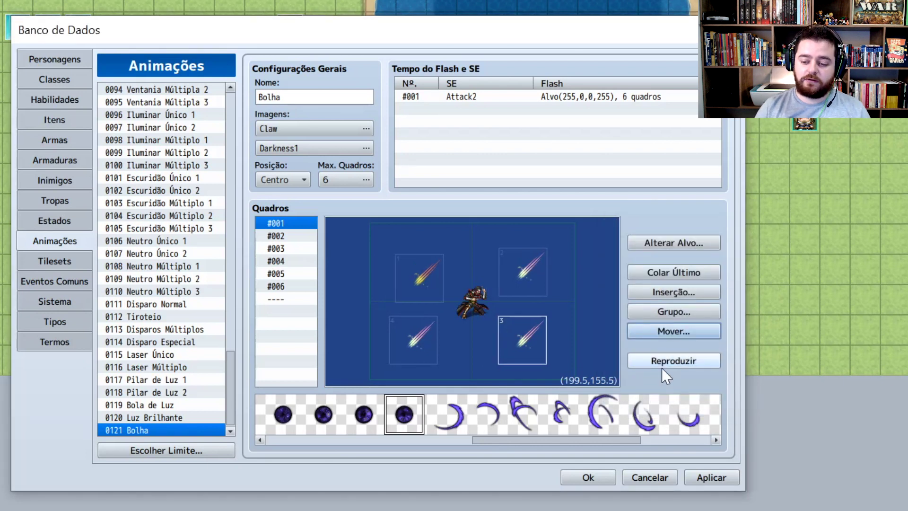
pyautogui.click(663, 367)
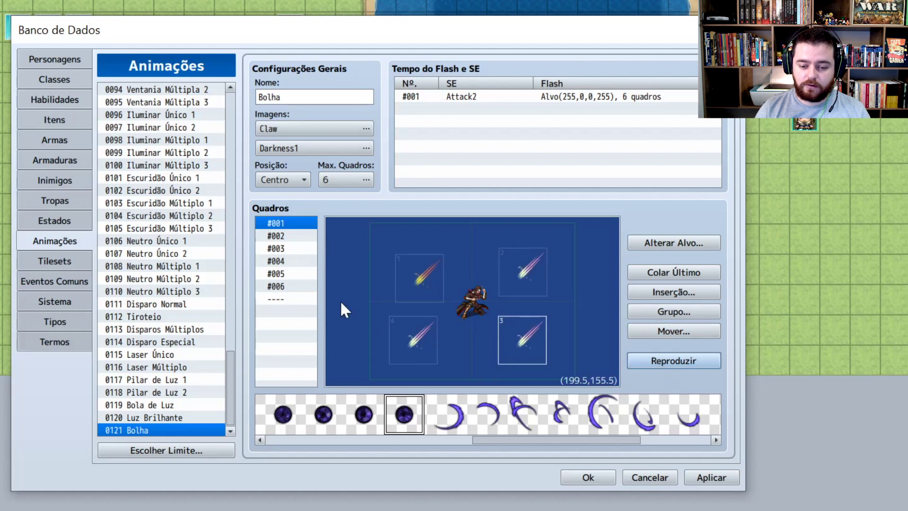
# Step: Delete the four slash cells from frame 1
pyautogui.click(417, 271)
pyautogui.click(525, 280)
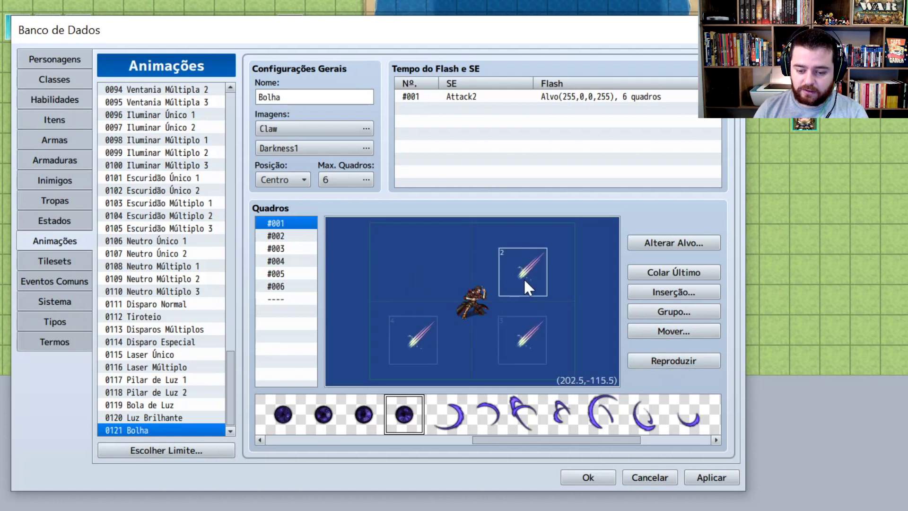
pyautogui.press('Delete')
pyautogui.click(517, 331)
pyautogui.press('Delete')
pyautogui.click(414, 354)
pyautogui.press('Delete')
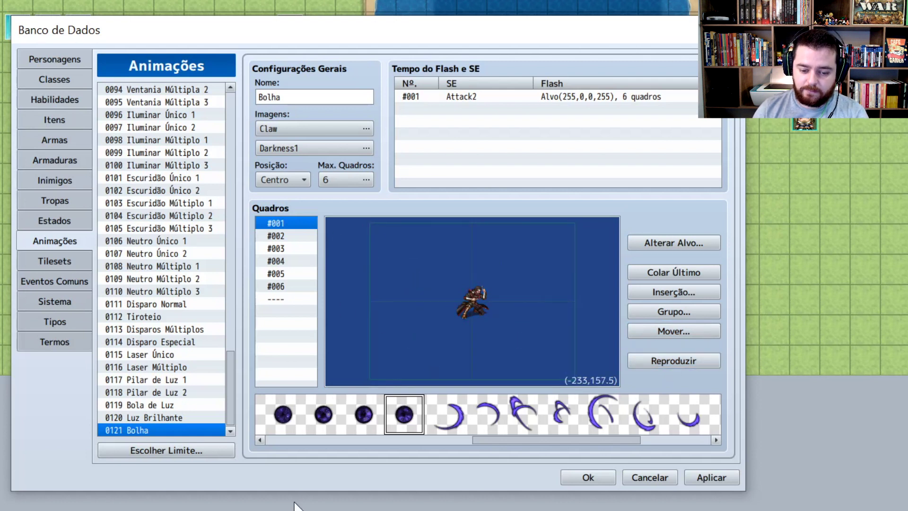
# Step: Place the first claw pattern in frame 1 at about (60, -49) and the second in frame 2 at about (14, -11)
pyautogui.moveTo(567, 441); pyautogui.dragTo(360, 441)
pyautogui.click(268, 427)
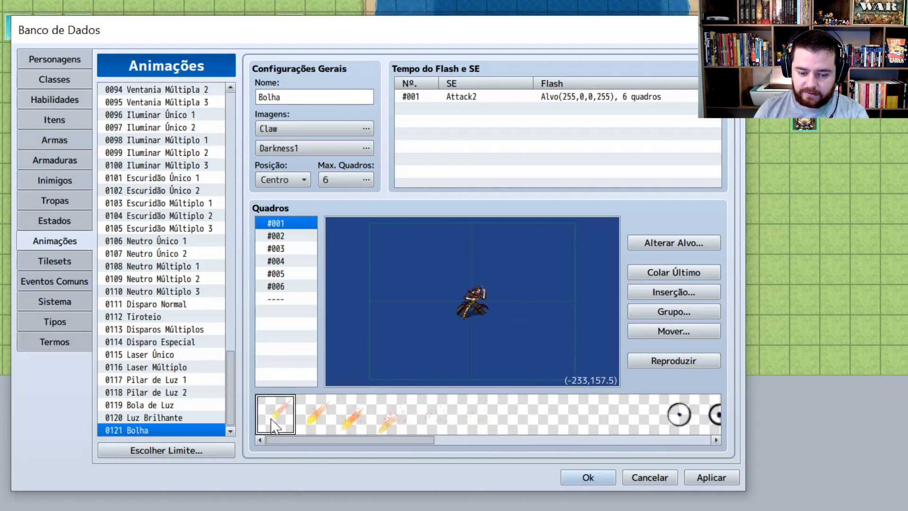
pyautogui.click(487, 287)
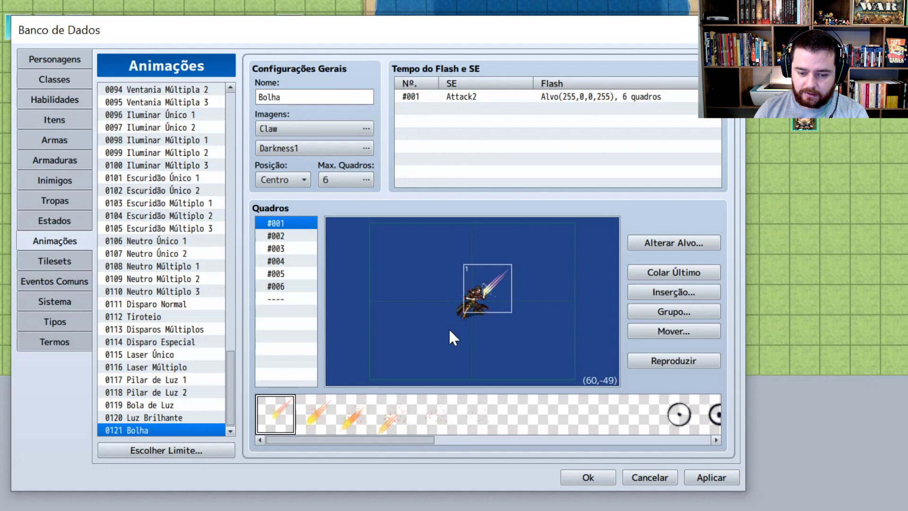
pyautogui.click(316, 415)
pyautogui.click(298, 235)
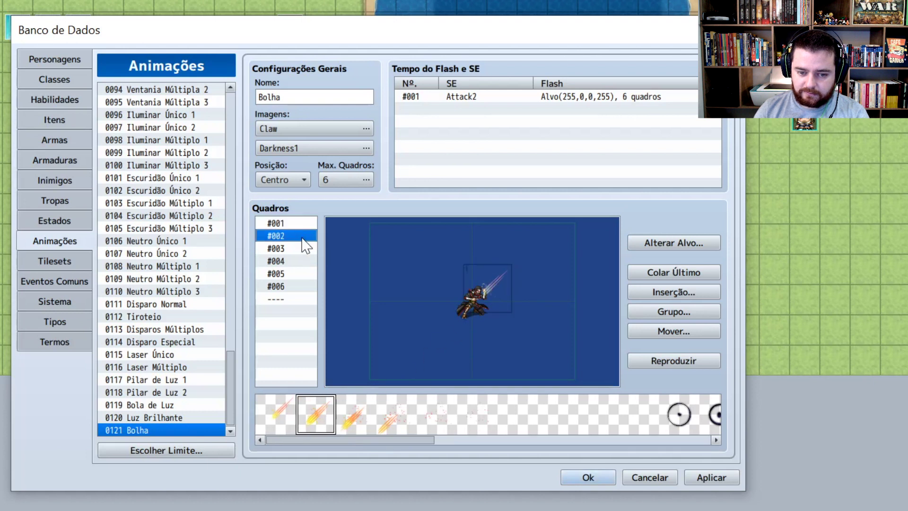
pyautogui.moveTo(471, 297); pyautogui.dragTo(476, 297)
pyautogui.rightClick(476, 297)
# Step: Place the third claw pattern in frame 3, slightly below and left of the previous frame's slash
pyautogui.click(369, 411)
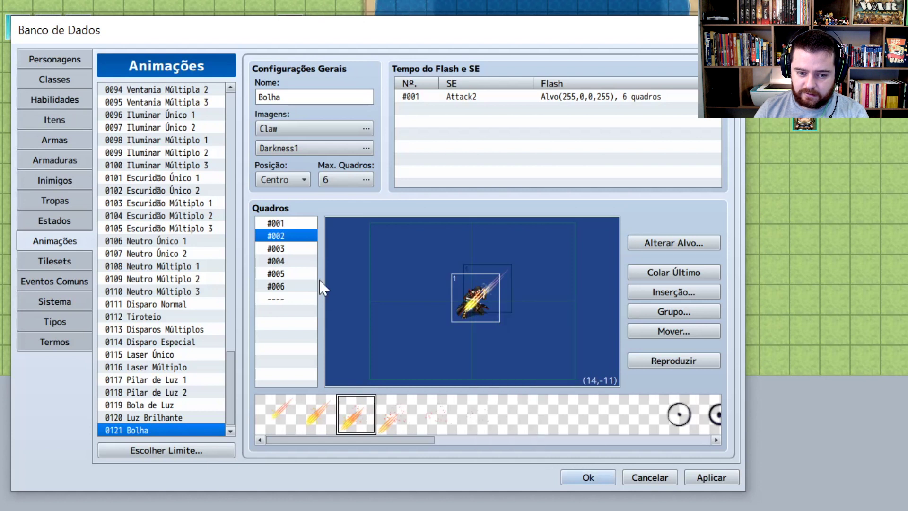
pyautogui.click(287, 249)
pyautogui.moveTo(461, 308); pyautogui.dragTo(467, 304)
pyautogui.rightClick(467, 303)
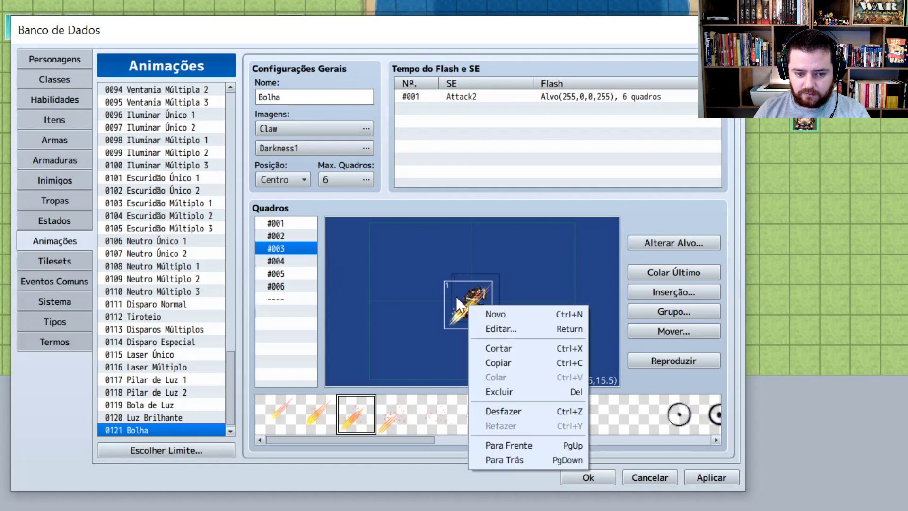
pyautogui.click(397, 334)
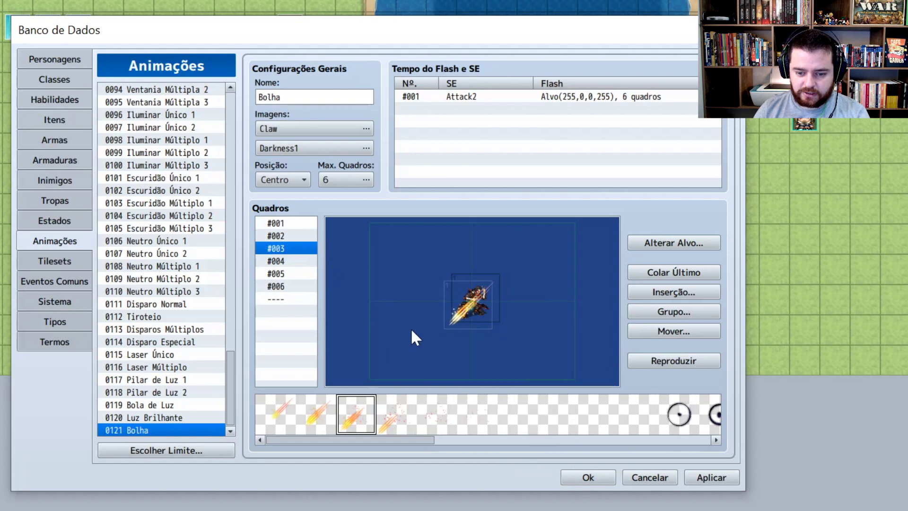
# Step: Place the fourth claw pattern in frame 4 at about (-33.5, 20)
pyautogui.click(277, 262)
pyautogui.click(399, 403)
pyautogui.moveTo(454, 314); pyautogui.dragTo(464, 305)
pyautogui.rightClick(465, 305)
pyautogui.click(449, 443)
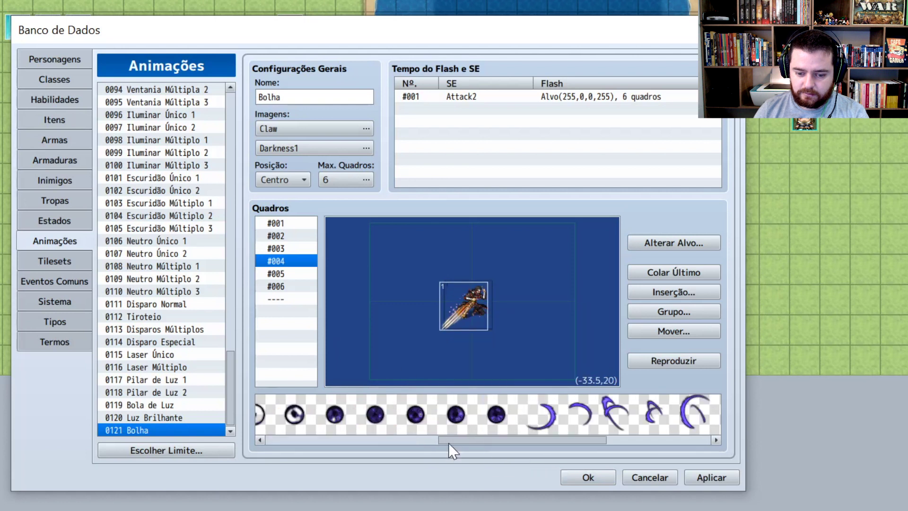
pyautogui.click(468, 442)
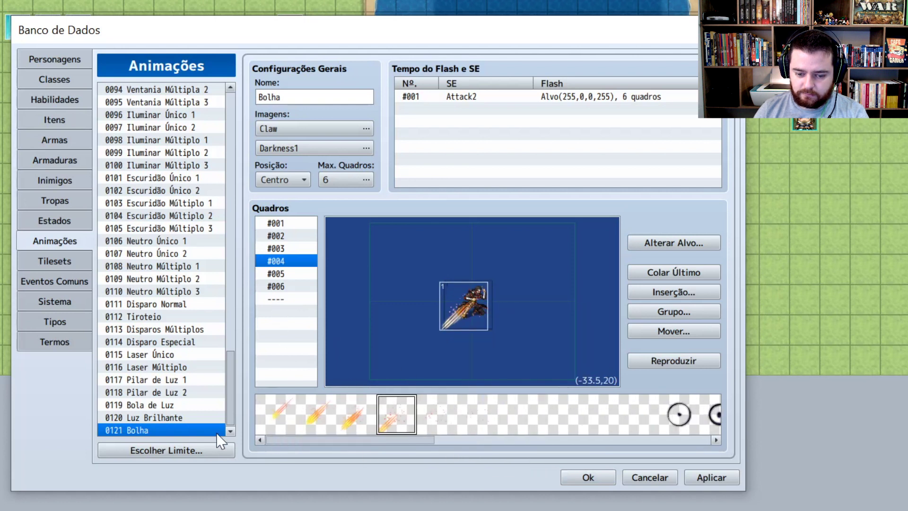
# Step: Place the fifth claw pattern in frame 5, below and left of the target
pyautogui.click(280, 274)
pyautogui.click(437, 417)
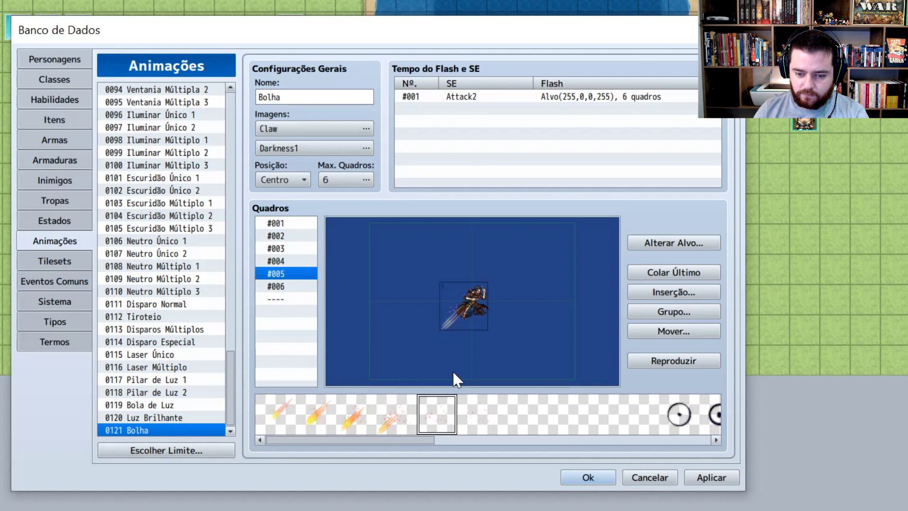
pyautogui.moveTo(456, 316); pyautogui.dragTo(449, 333)
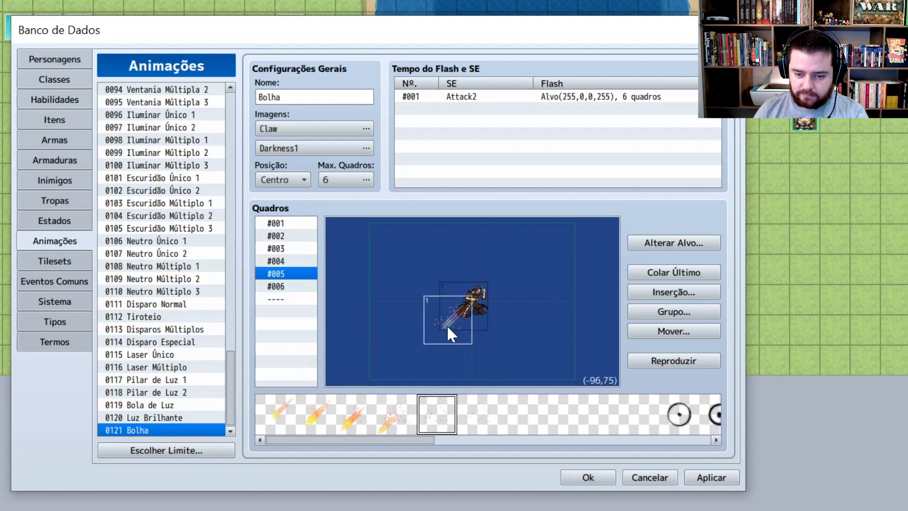
pyautogui.rightClick(452, 328)
# Step: Place the sixth claw pattern in frame 6 at about (-81, 98), almost over the previous frame's cell
pyautogui.click(278, 287)
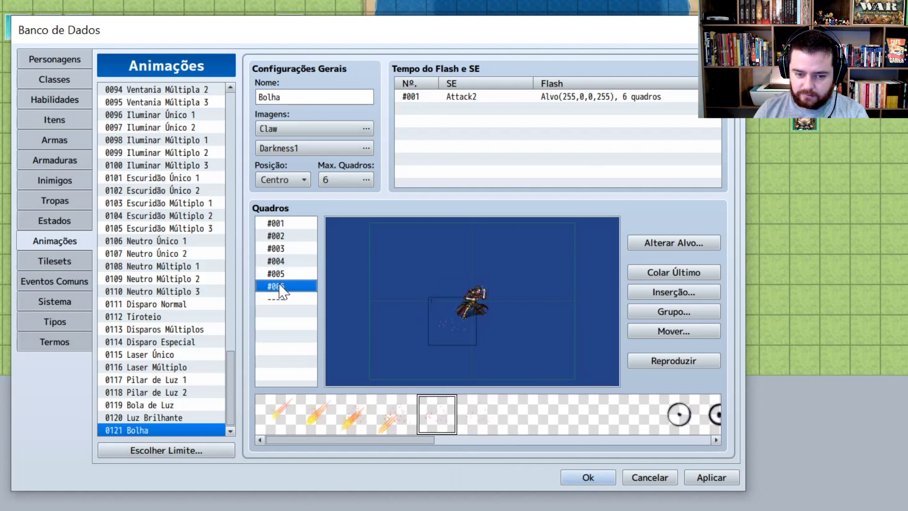
pyautogui.click(495, 421)
pyautogui.moveTo(447, 327); pyautogui.dragTo(451, 322)
pyautogui.rightClick(451, 322)
pyautogui.click(617, 364)
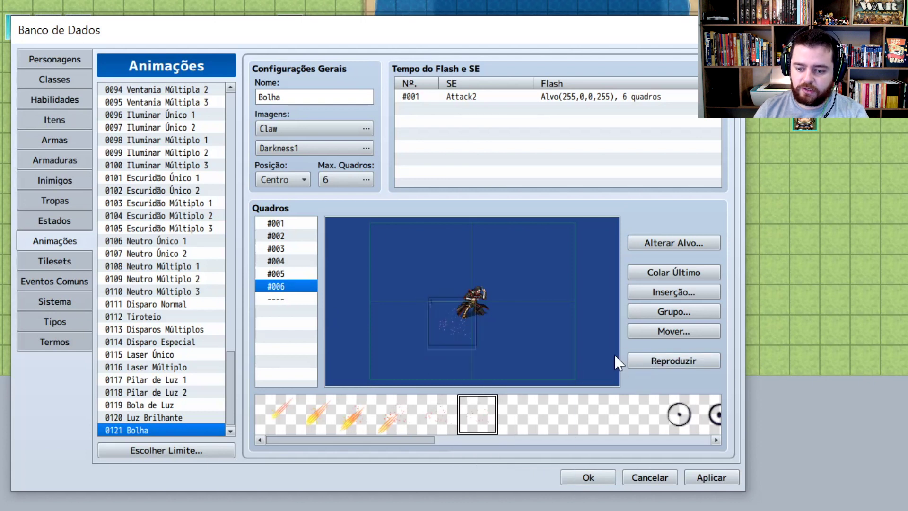
# Step: Preview the slash animation several times and return to frame 1
pyautogui.click(658, 357)
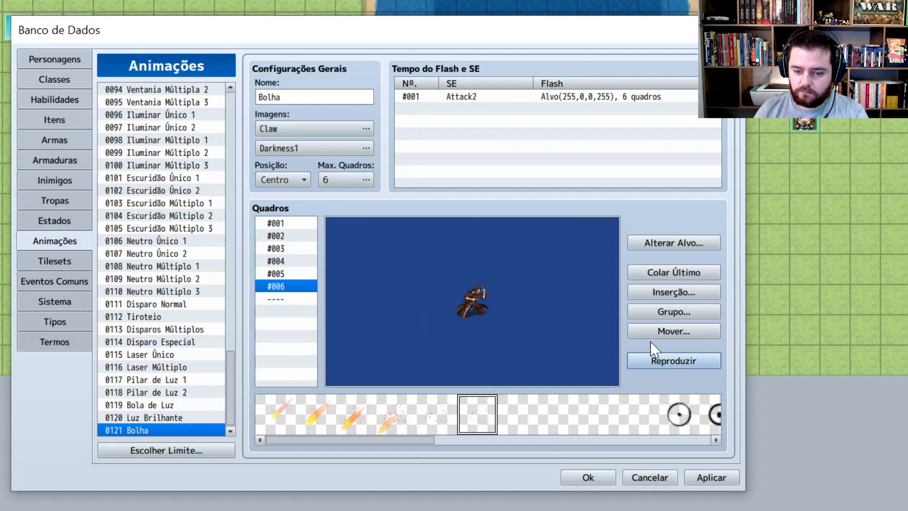
pyautogui.click(668, 365)
pyautogui.click(668, 365)
pyautogui.click(668, 364)
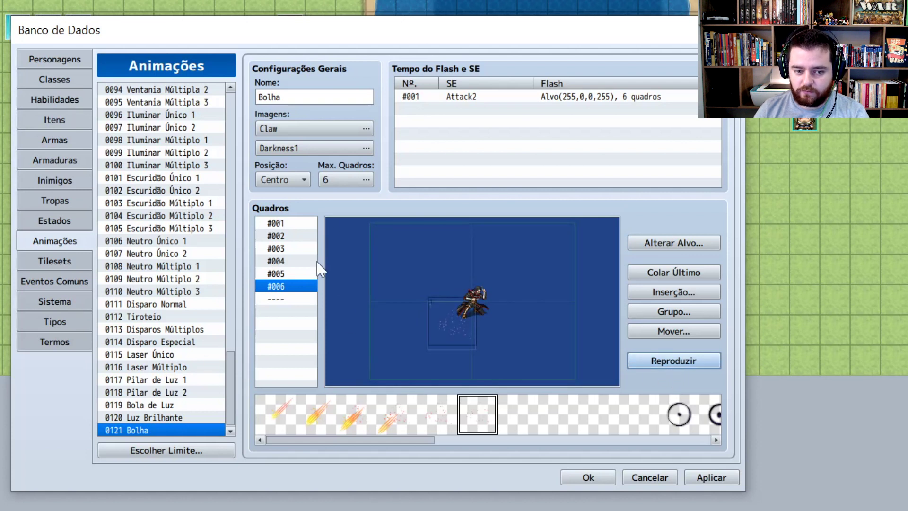
pyautogui.click(276, 223)
pyautogui.click(637, 416)
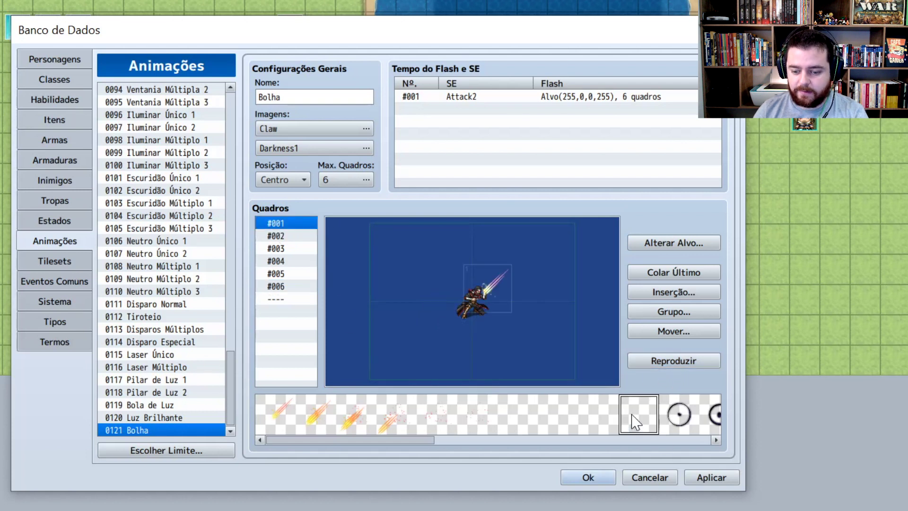
pyautogui.moveTo(514, 313); pyautogui.dragTo(550, 325)
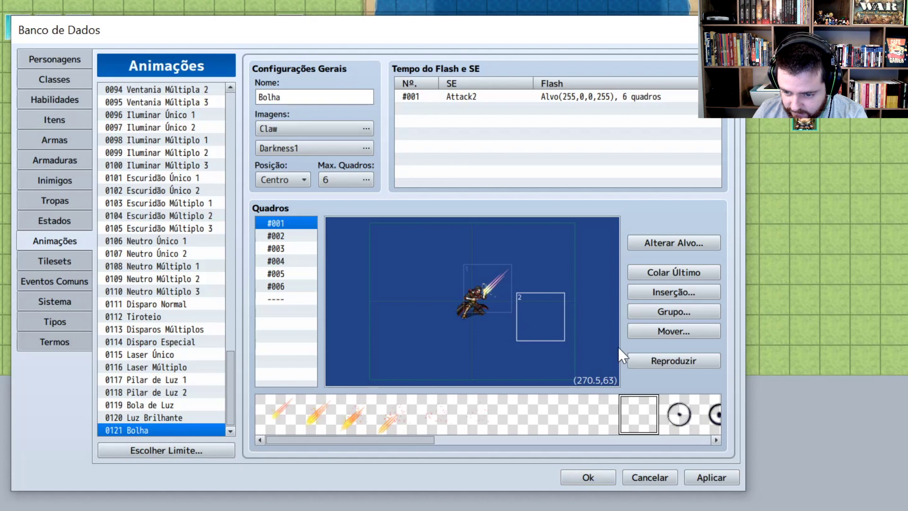
pyautogui.click(548, 279)
pyautogui.press('Delete')
pyautogui.press('Delete')
# Step: Add the first ring pattern to frame 1 and move it over the slash at about (48, -27)
pyautogui.click(677, 426)
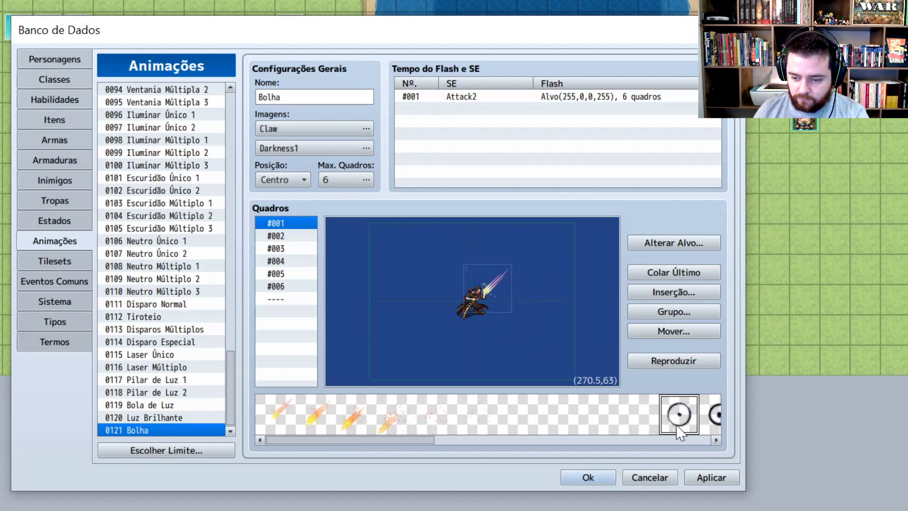
pyautogui.click(529, 301)
pyautogui.moveTo(527, 302); pyautogui.dragTo(485, 296)
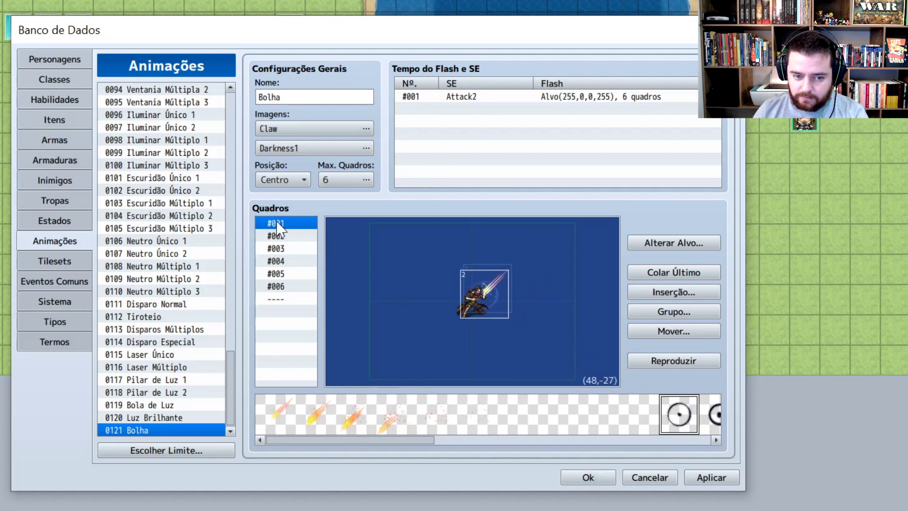
# Step: Add the second ring pattern to frame 2 and move it over the slash on the target
pyautogui.click(282, 235)
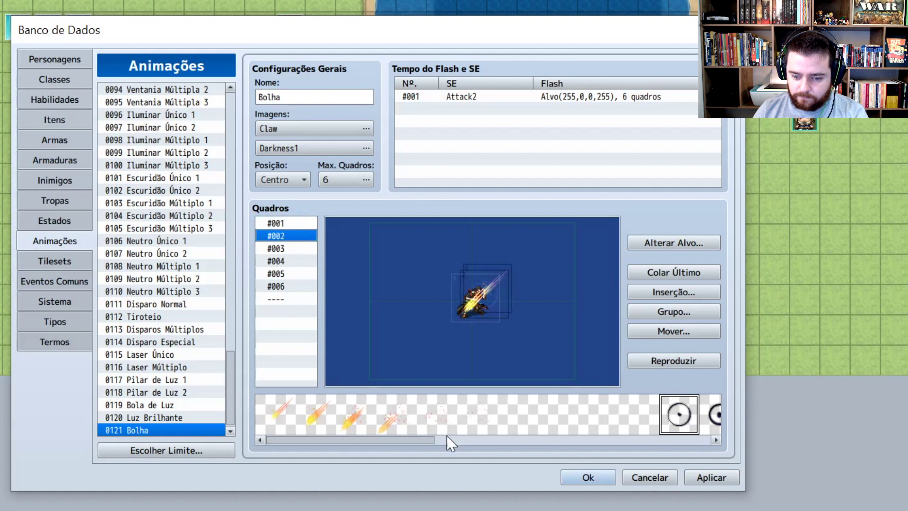
pyautogui.click(716, 440)
pyautogui.click(717, 438)
pyautogui.click(458, 423)
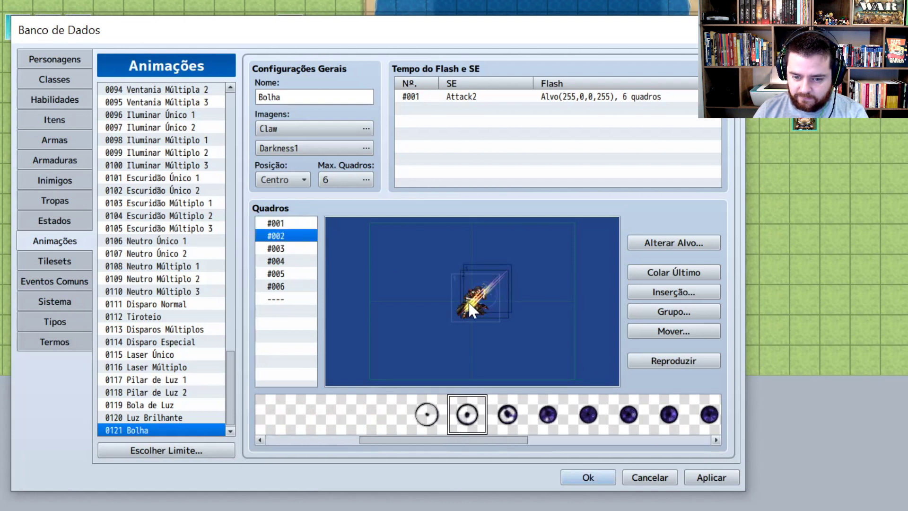
pyautogui.doubleClick(470, 305)
pyautogui.click(594, 230)
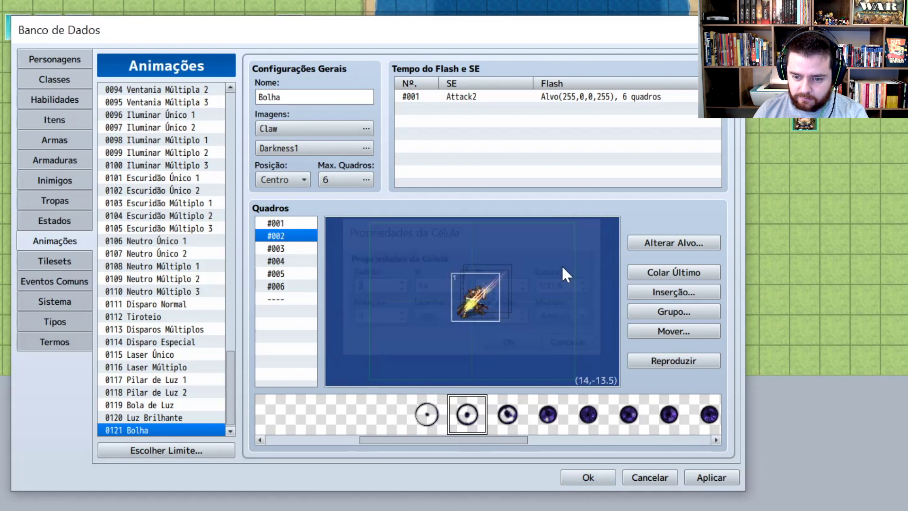
pyautogui.moveTo(537, 309); pyautogui.dragTo(457, 303)
# Step: Add the third ring pattern to frame 3 and move it to the slash's lower end at about (-77, 90.5)
pyautogui.click(283, 249)
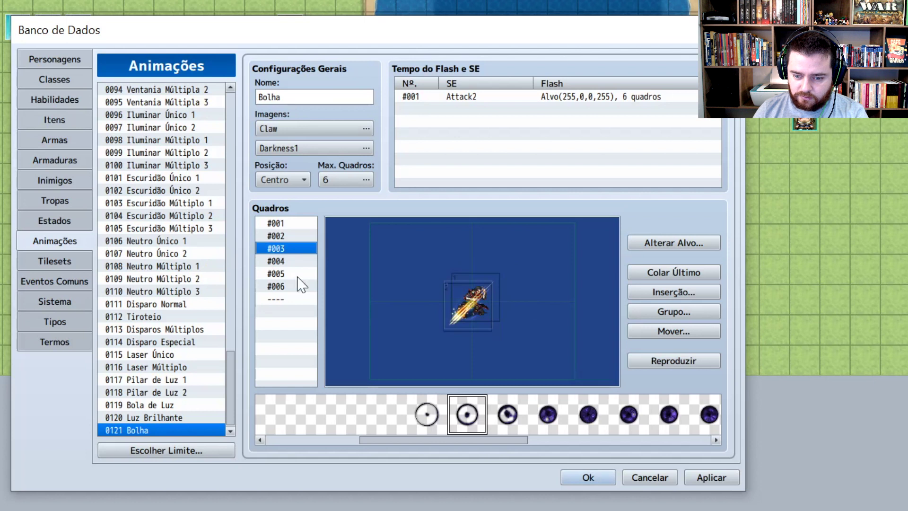
pyautogui.click(518, 415)
pyautogui.click(507, 316)
pyautogui.moveTo(504, 316); pyautogui.dragTo(460, 323)
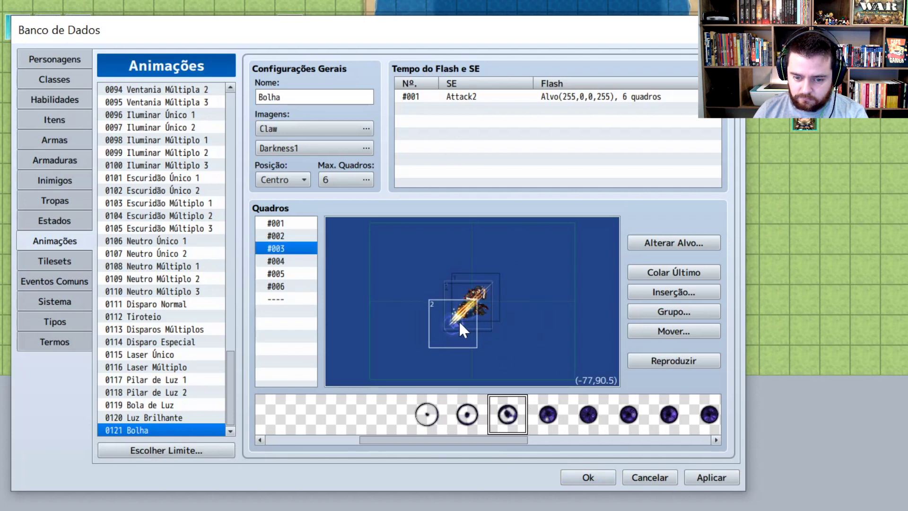
# Step: Add the first dark orb pattern to frame 4 at the slash's lower end, at about (-104.5, 88)
pyautogui.click(284, 261)
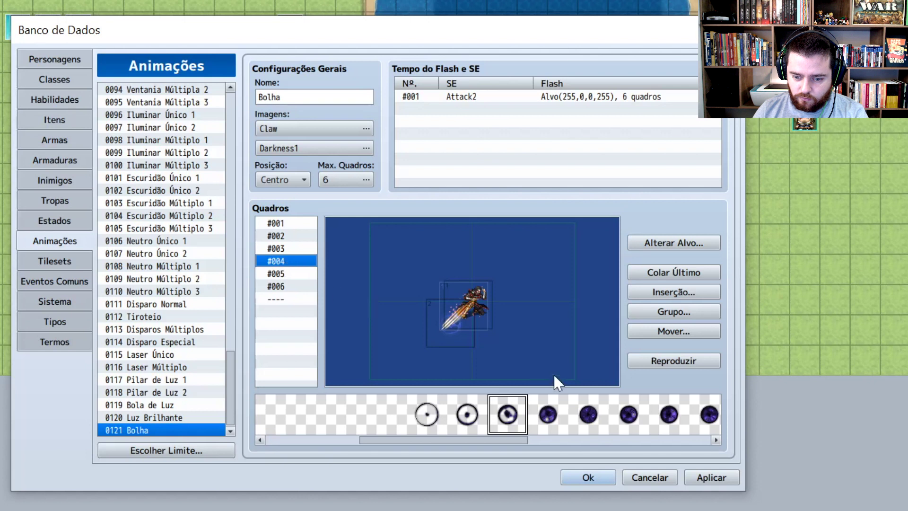
pyautogui.click(548, 414)
pyautogui.click(517, 349)
pyautogui.moveTo(518, 349); pyautogui.dragTo(448, 324)
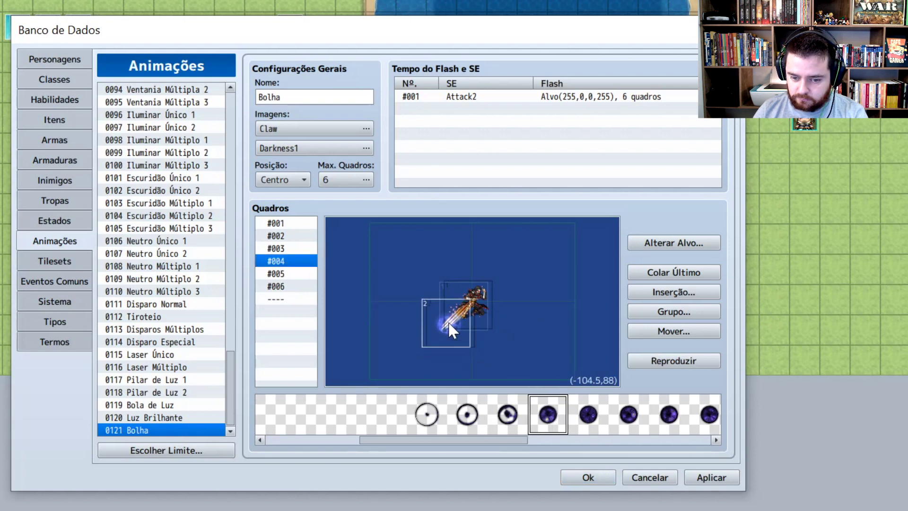
# Step: Add the second dark orb pattern to frame 5 at about (-117.5, 102.5)
pyautogui.click(283, 274)
pyautogui.click(588, 415)
pyautogui.click(535, 350)
pyautogui.moveTo(535, 351); pyautogui.dragTo(448, 334)
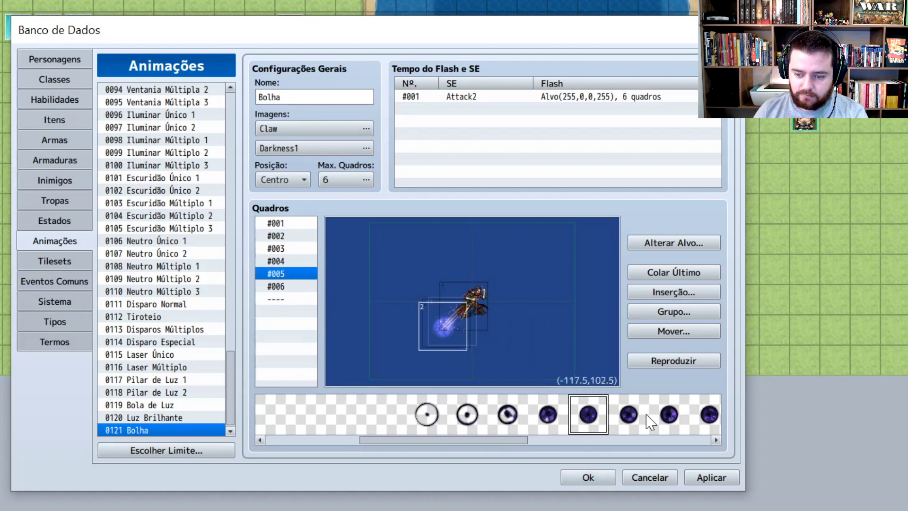
# Step: Add the second scattered-particle pattern to frame 6 below the target, at about (-131.5, 105)
pyautogui.click(629, 416)
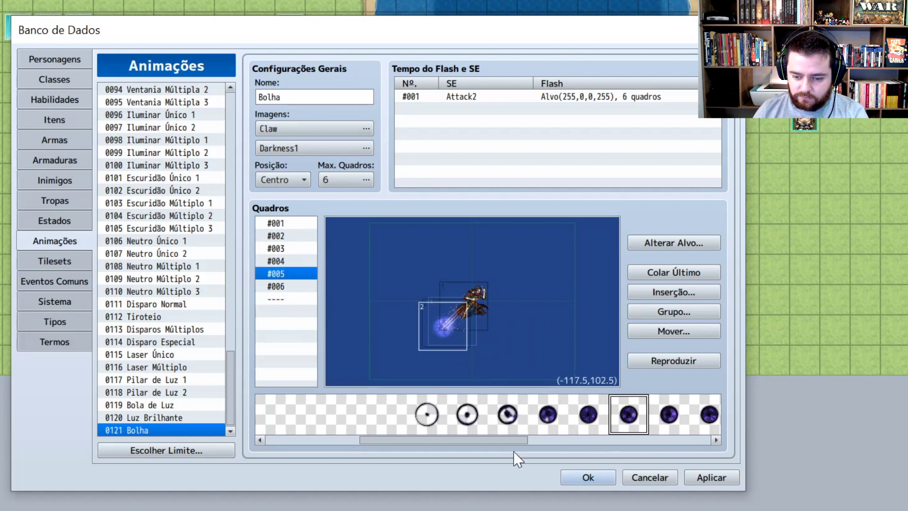
pyautogui.moveTo(493, 438); pyautogui.dragTo(663, 444)
pyautogui.click(652, 414)
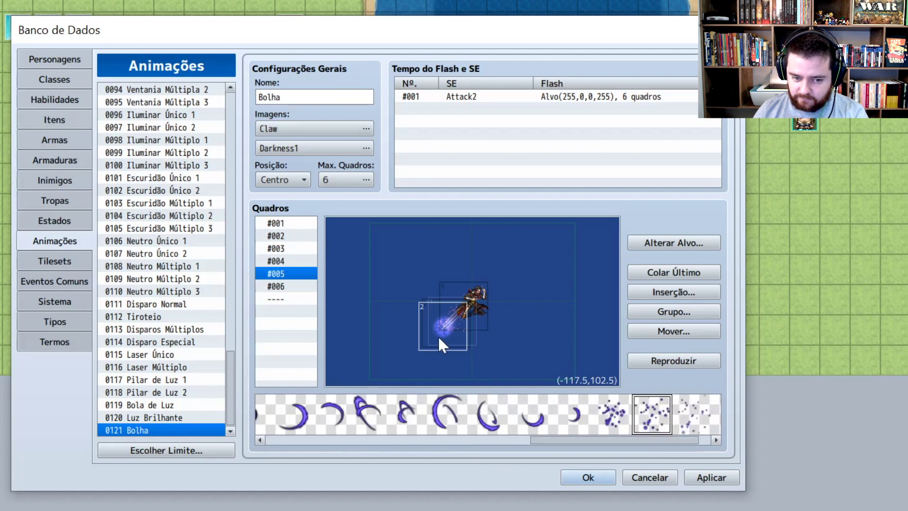
pyautogui.click(297, 287)
pyautogui.doubleClick(434, 325)
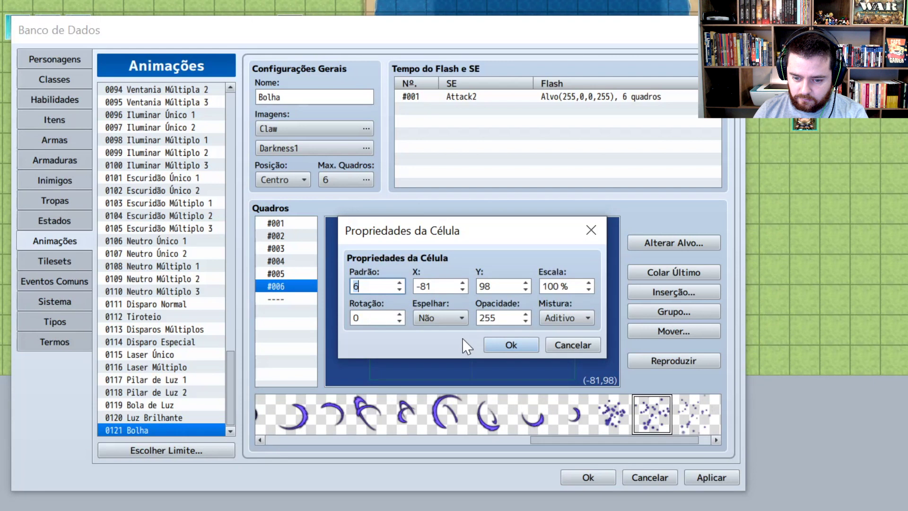
pyautogui.click(573, 345)
pyautogui.moveTo(525, 348); pyautogui.dragTo(453, 331)
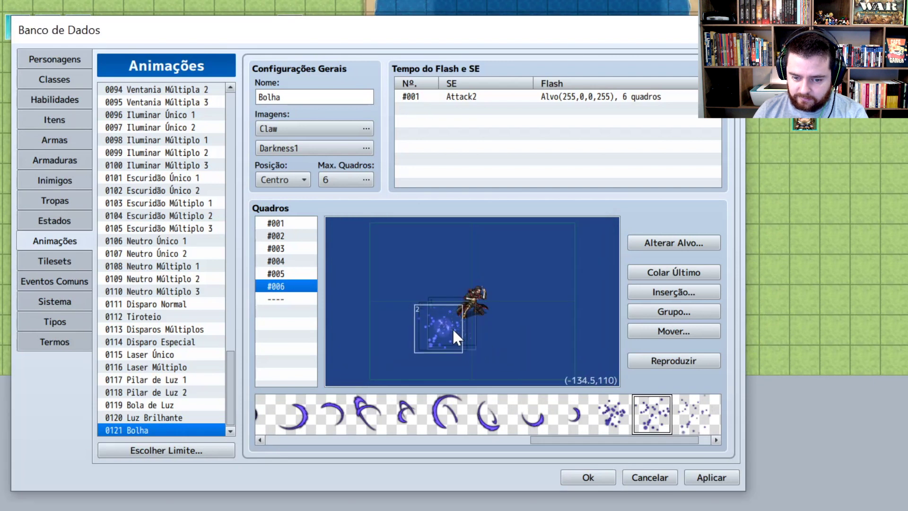
# Step: Play back the Bolha animation several times to check the slash, ring, orb and particle sequence
pyautogui.click(666, 361)
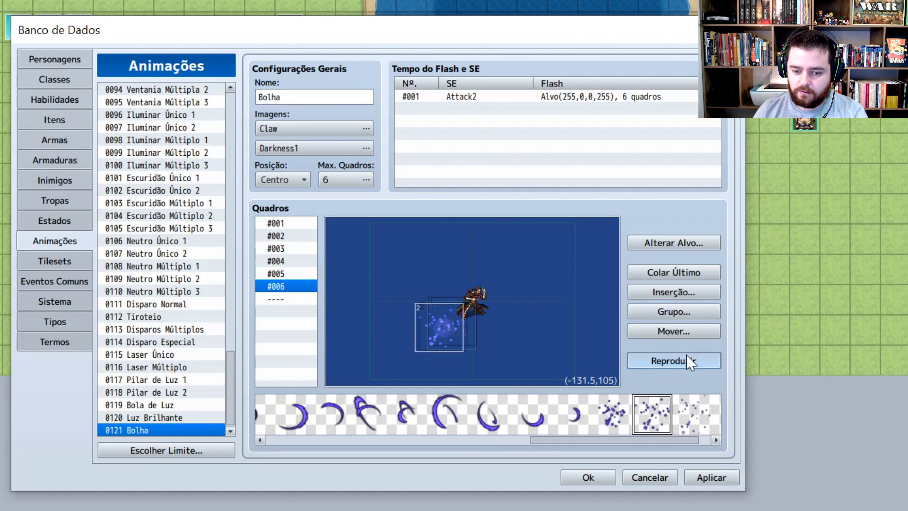
pyautogui.click(686, 359)
pyautogui.click(692, 357)
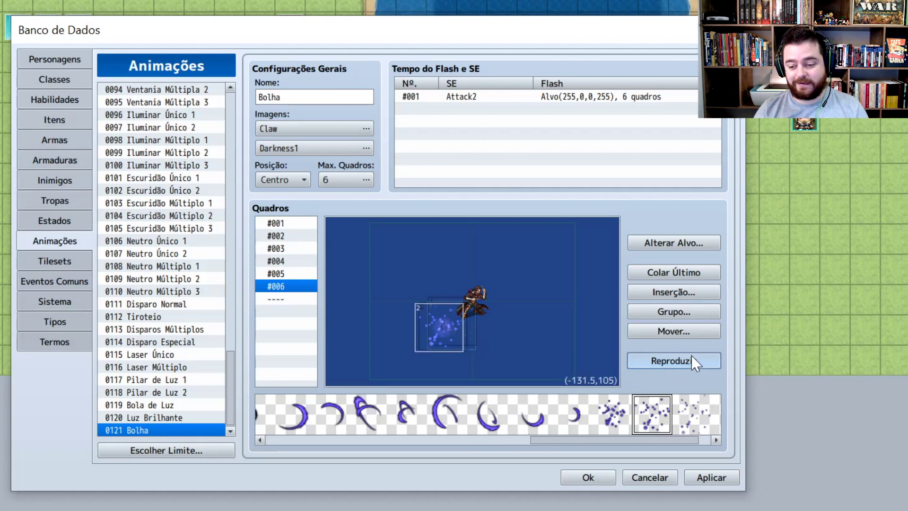
pyautogui.click(691, 356)
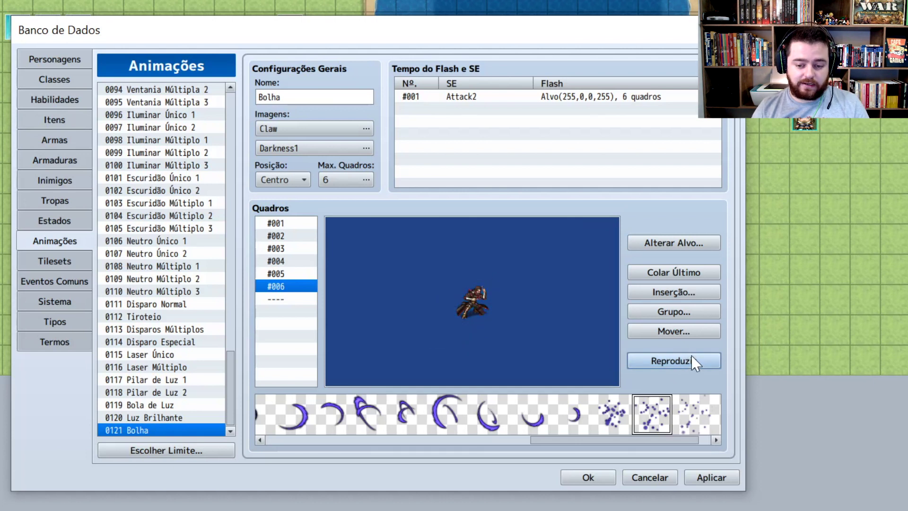
pyautogui.click(691, 356)
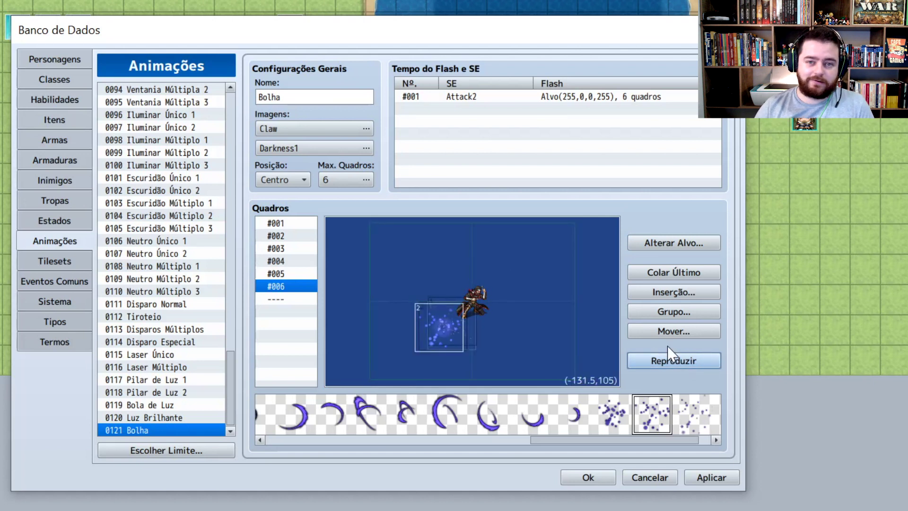
pyautogui.click(678, 358)
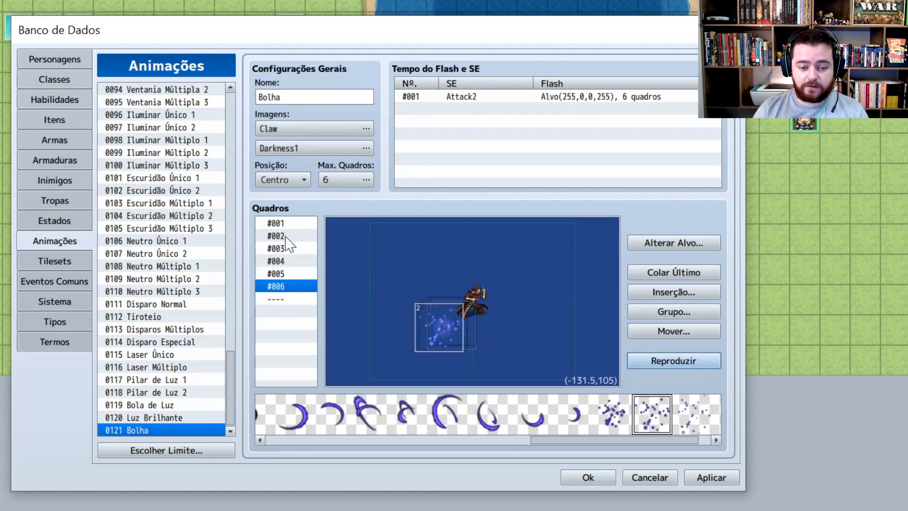
# Step: Add the first full crescent pattern to frame 1 over the target, at about (40.5, -2)
pyautogui.click(284, 224)
pyautogui.click(290, 414)
pyautogui.moveTo(563, 307); pyautogui.dragTo(495, 310)
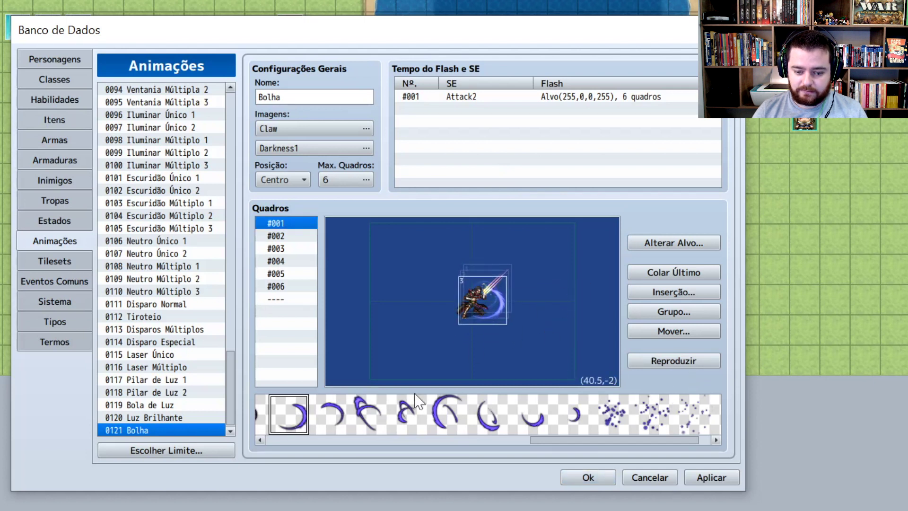
# Step: Add the next crescent pattern, with its arc on the upper side, to frame 2 at about (-3.5, -20)
pyautogui.click(276, 236)
pyautogui.click(334, 418)
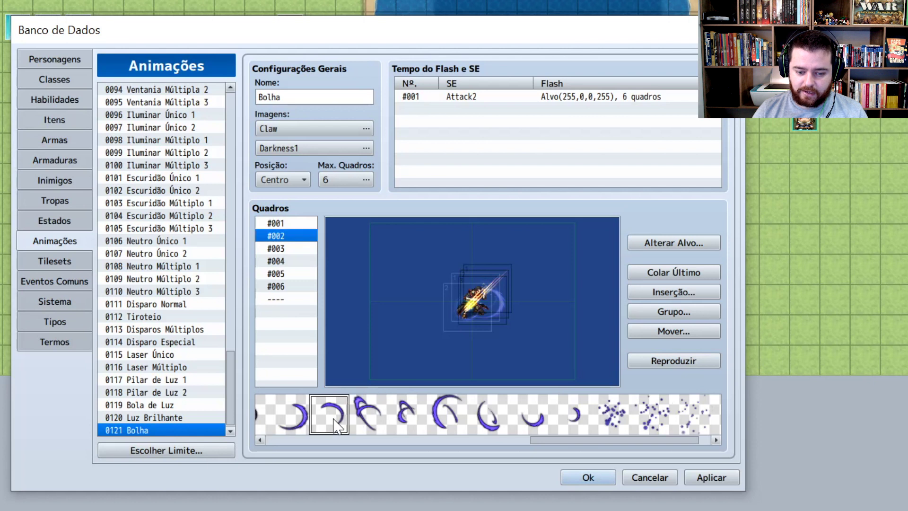
pyautogui.moveTo(418, 327); pyautogui.dragTo(488, 314)
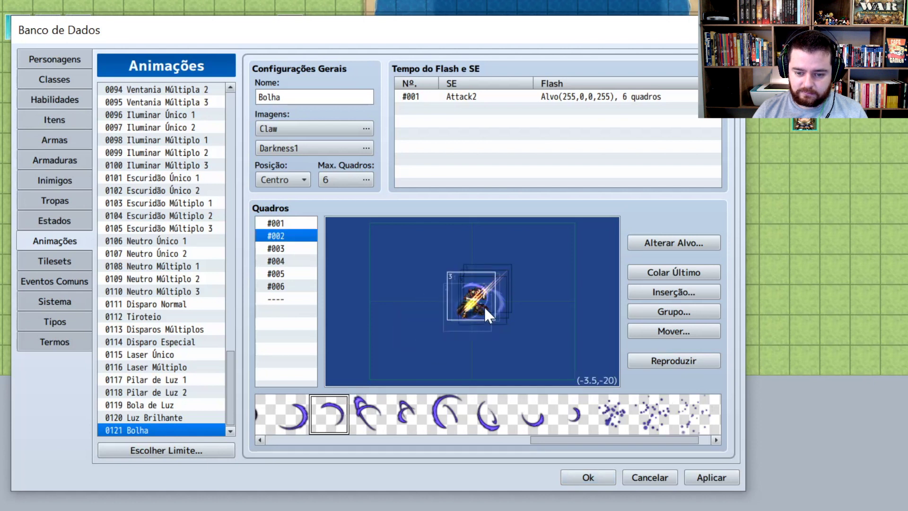
# Step: Add the large forked crescent pattern to frame 3 at the slash's lower end, at about (-66, 73)
pyautogui.click(278, 251)
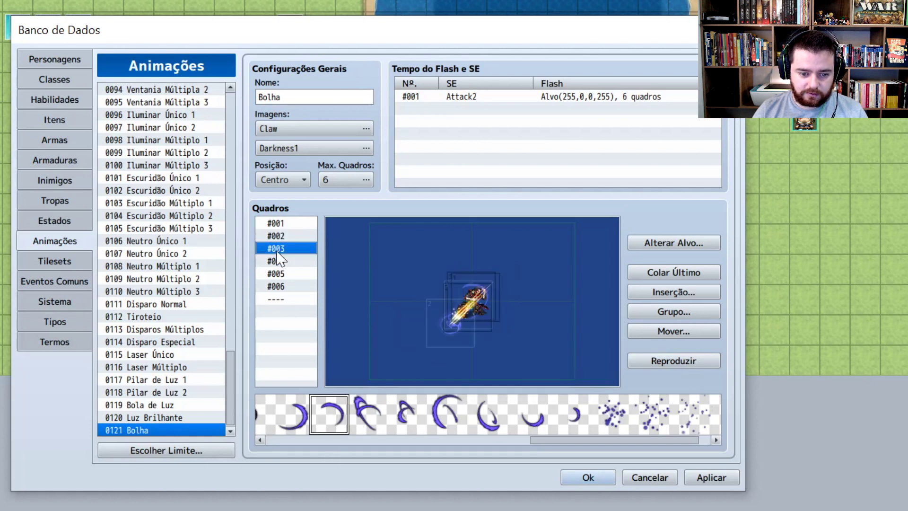
pyautogui.click(370, 414)
pyautogui.click(399, 331)
pyautogui.moveTo(399, 331); pyautogui.dragTo(457, 319)
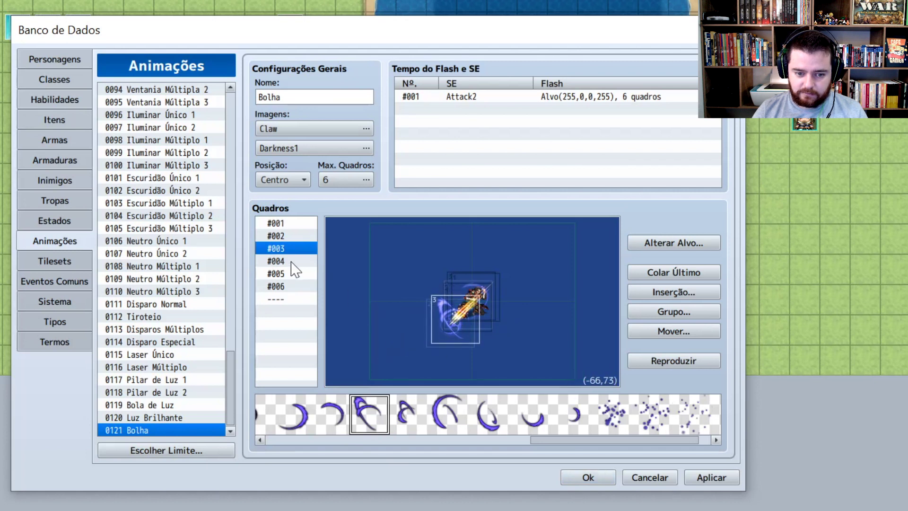
# Step: Add the small forked crescent pattern to frame 4 at about (-83, 111.5)
pyautogui.click(295, 262)
pyautogui.click(410, 414)
pyautogui.click(368, 298)
pyautogui.moveTo(368, 297); pyautogui.dragTo(448, 328)
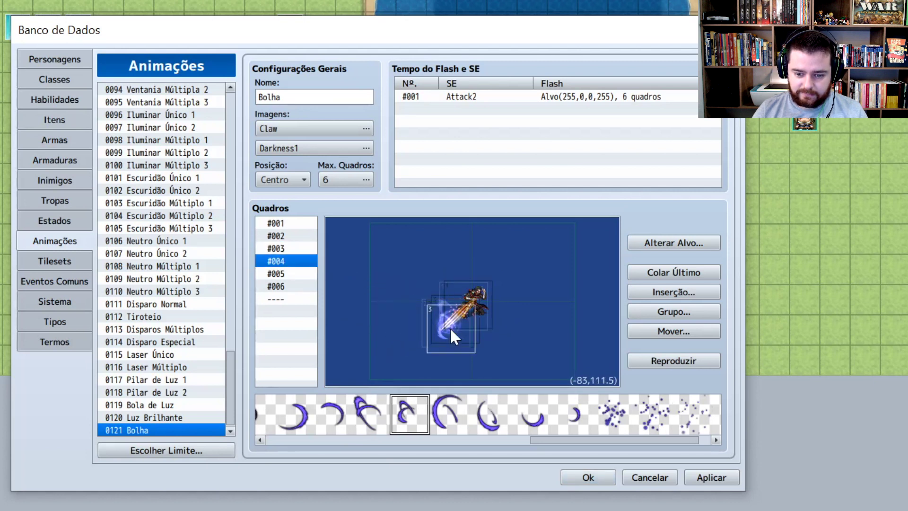
# Step: Add the large open crescent pattern to frame 5 around the dark orb, at about (-113.5, 105.5)
pyautogui.click(290, 273)
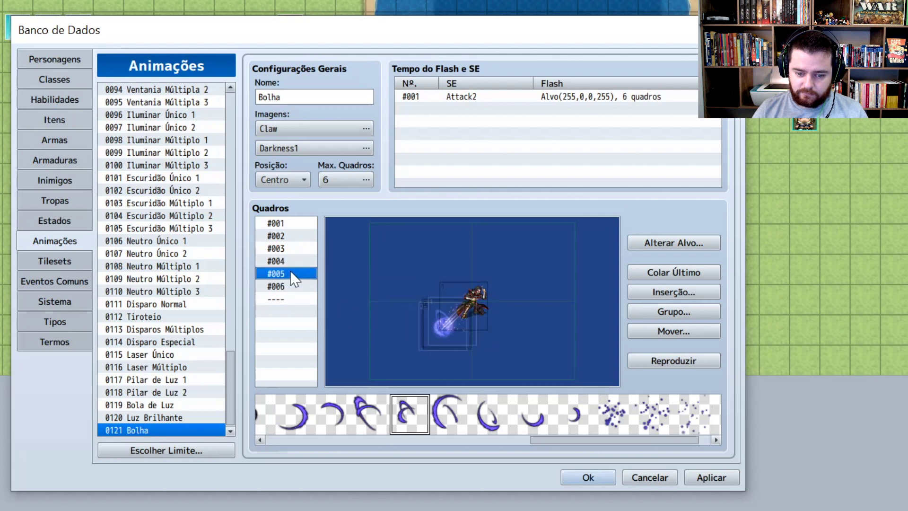
pyautogui.click(450, 414)
pyautogui.click(374, 301)
pyautogui.moveTo(376, 300); pyautogui.dragTo(445, 322)
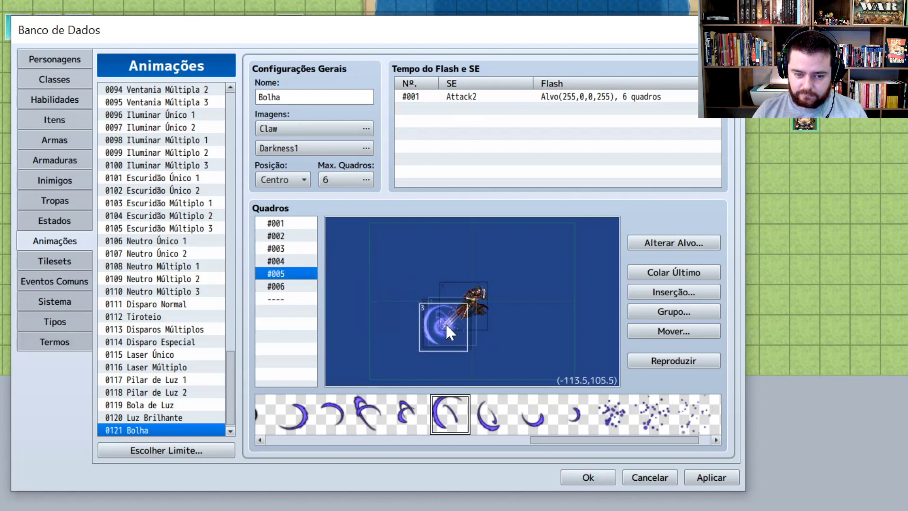
# Step: Add the denser first particle pattern to frame 6 beside the existing particles, at about (-162, 140.5)
pyautogui.click(302, 286)
pyautogui.click(652, 414)
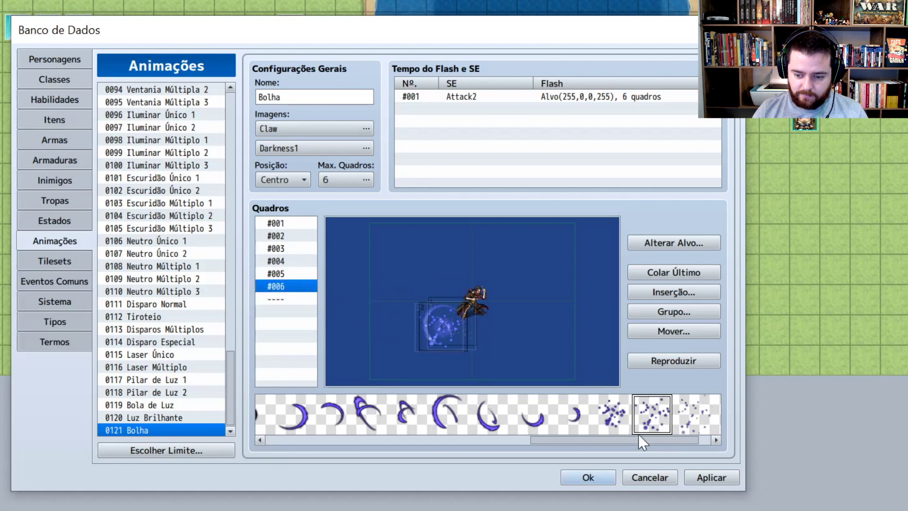
pyautogui.moveTo(643, 443); pyautogui.dragTo(654, 443)
pyautogui.click(580, 414)
pyautogui.click(546, 325)
pyautogui.moveTo(545, 323); pyautogui.dragTo(437, 337)
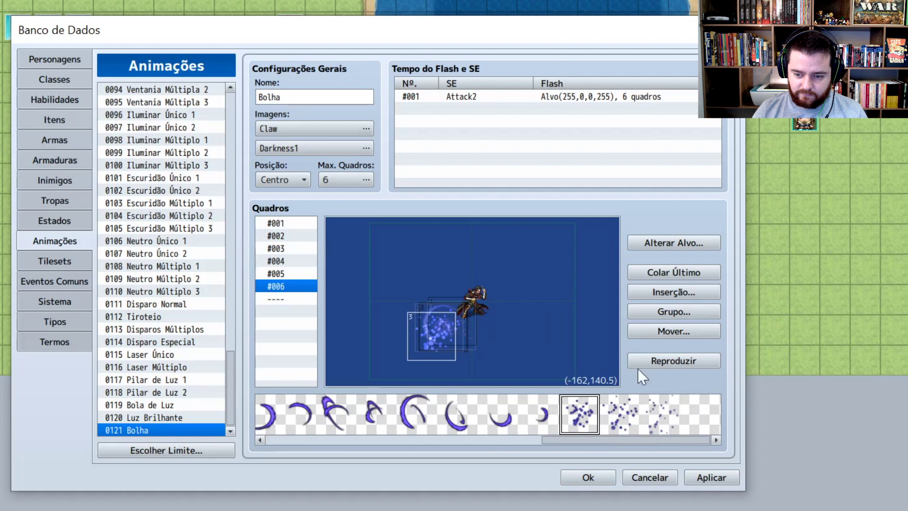
# Step: Play back the Bolha animation to check the added crescents and particles
pyautogui.click(690, 359)
pyautogui.click(696, 359)
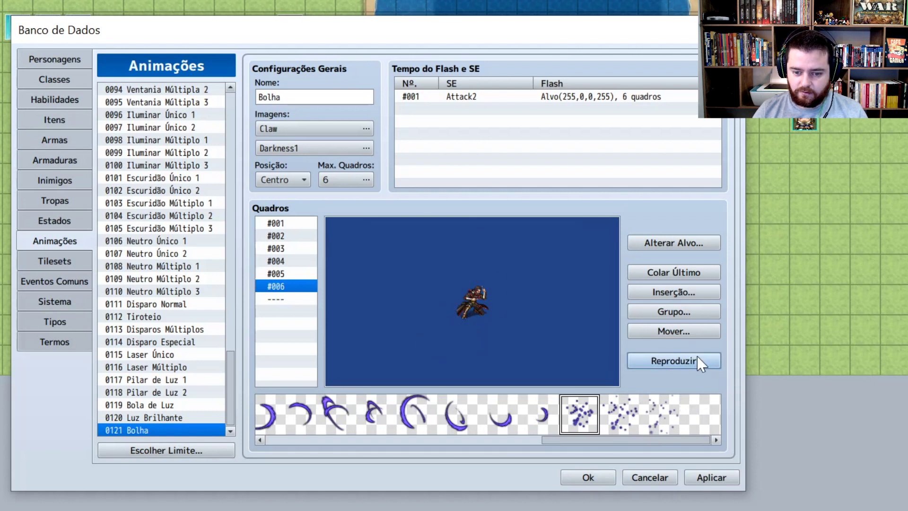
pyautogui.click(687, 359)
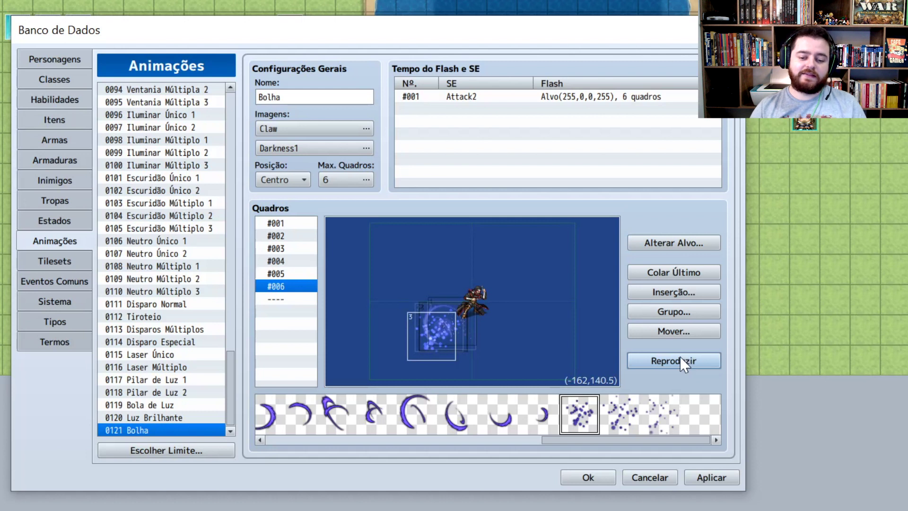
pyautogui.click(680, 357)
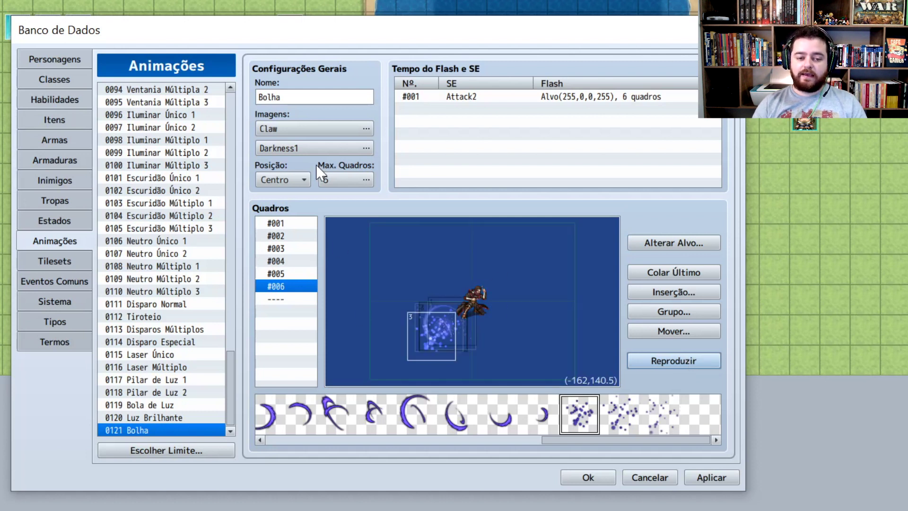
# Step: Browse the graphics available for the animation's first image, previewing Earth, Fire and Hit sheets such as Earth2, Fire3 and HitFire
pyautogui.click(328, 129)
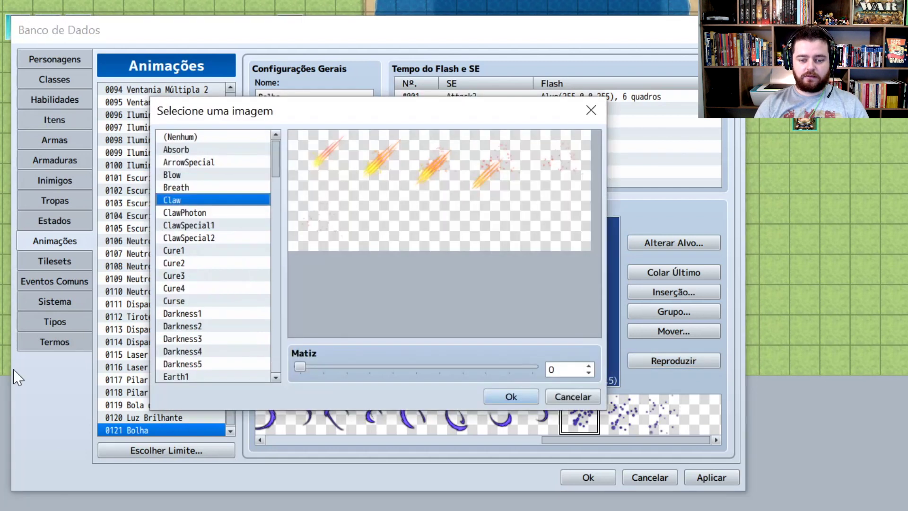
pyautogui.click(223, 329)
pyautogui.scroll(-2, 207, 344)
pyautogui.click(203, 338)
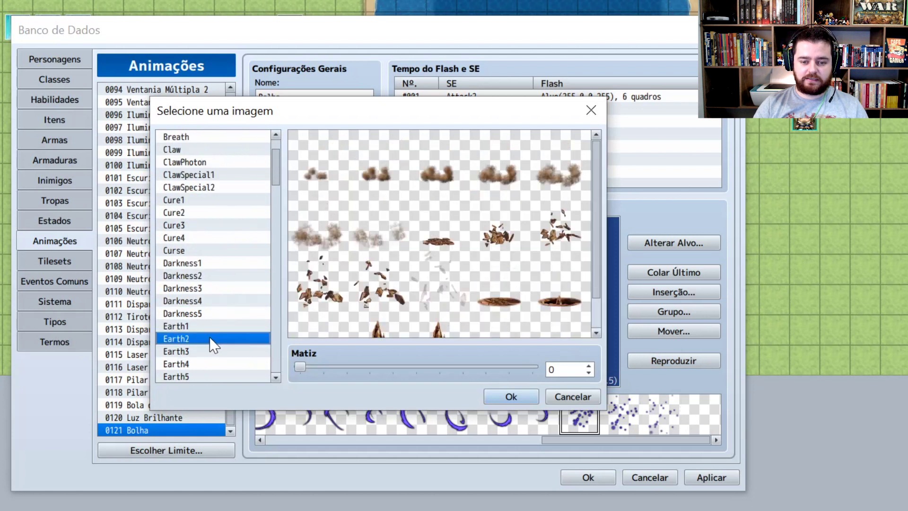
pyautogui.scroll(-2, 203, 338)
pyautogui.click(203, 338)
pyautogui.scroll(-2, 202, 337)
pyautogui.click(204, 339)
pyautogui.scroll(-2, 208, 347)
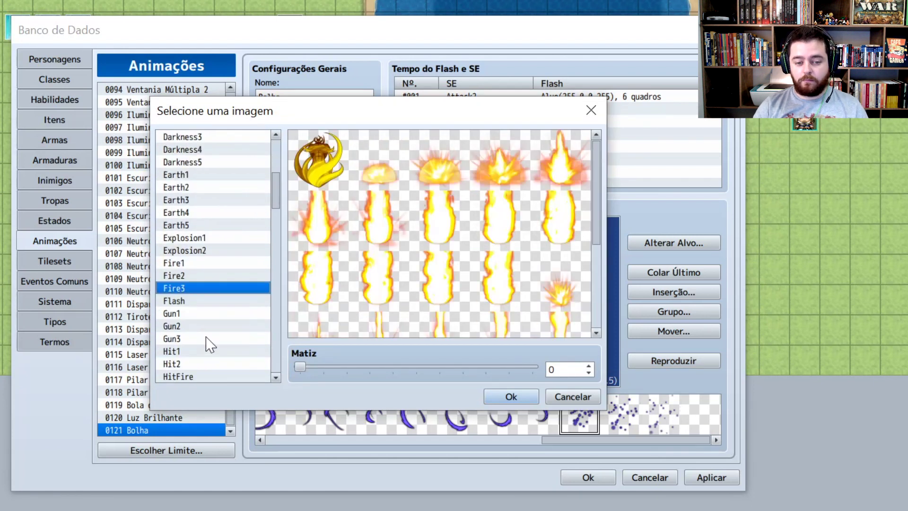
pyautogui.click(211, 338)
pyautogui.scroll(-2, 213, 339)
pyautogui.click(231, 326)
pyautogui.scroll(-1, 231, 325)
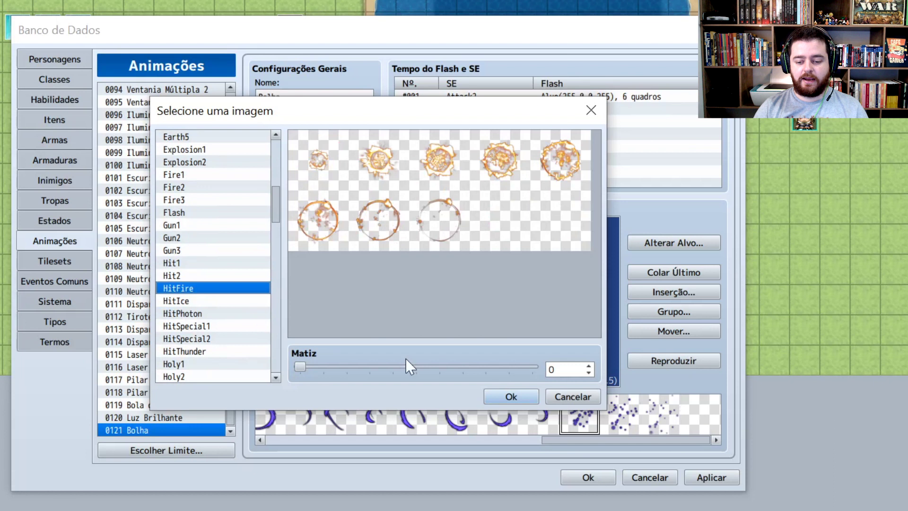
# Step: Preview the hit graphics with the hue set to 238, including Hit1, and close the image selection without applying it
pyautogui.moveTo(301, 365); pyautogui.dragTo(454, 367)
pyautogui.click(237, 276)
pyautogui.click(177, 263)
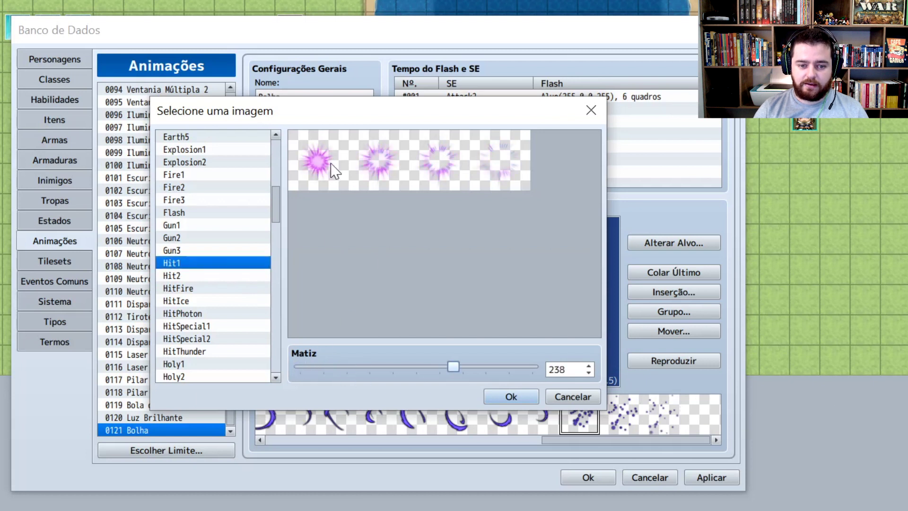
pyautogui.click(566, 400)
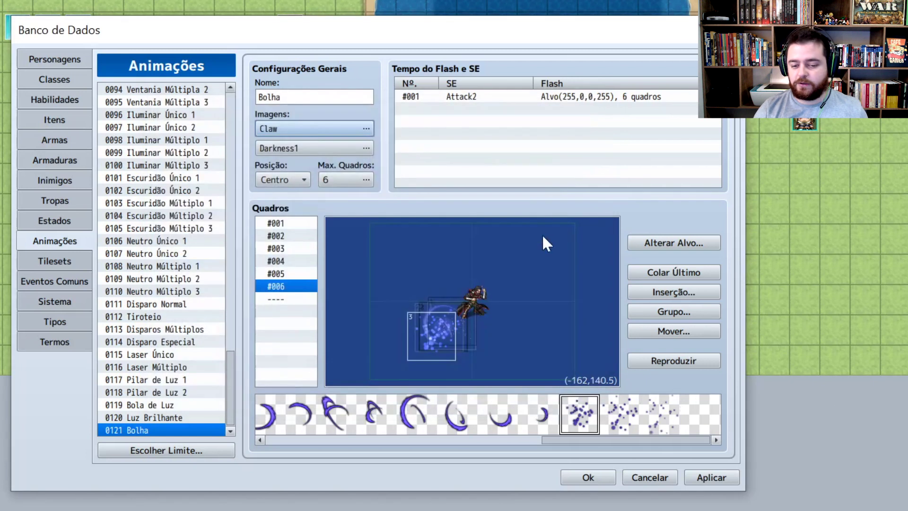